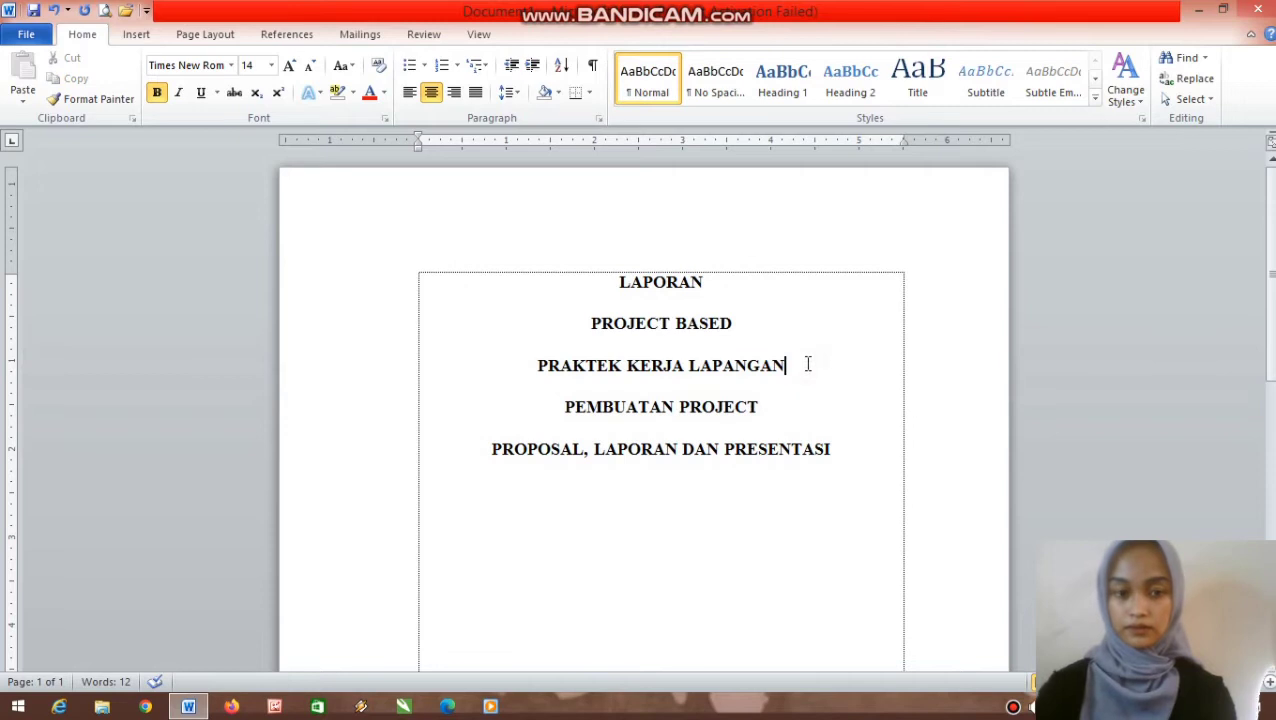
- Add a blank line after PRAKTEK KERJA LAPANGAN with 6 pt spacing after
key(Return)
scroll(807, 364, down, 3)
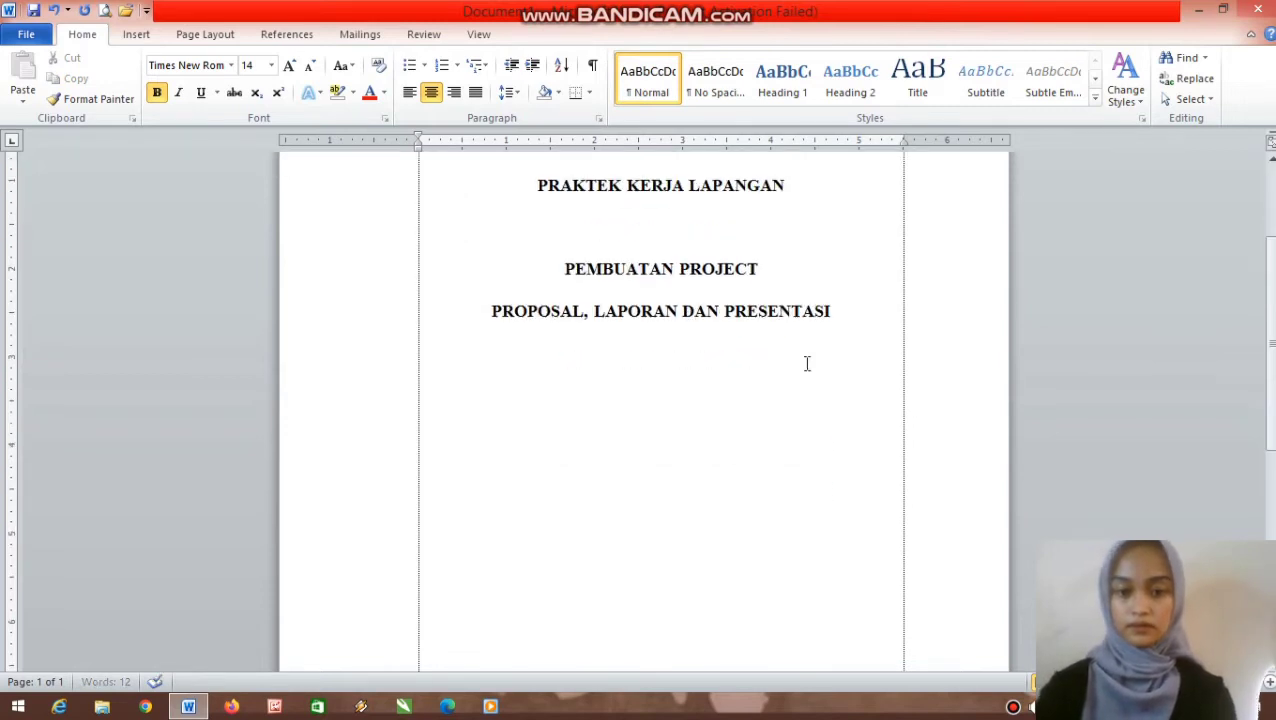
scroll(954, 362, up, 1)
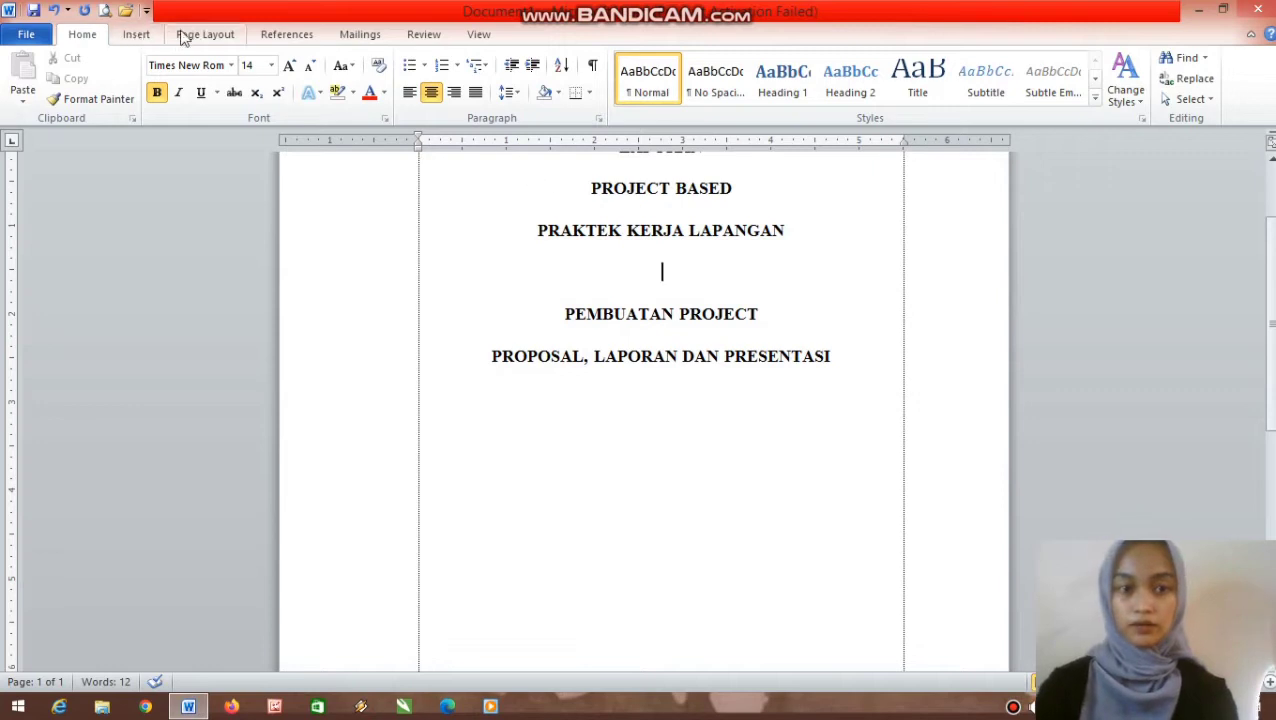
click(137, 34)
click(180, 35)
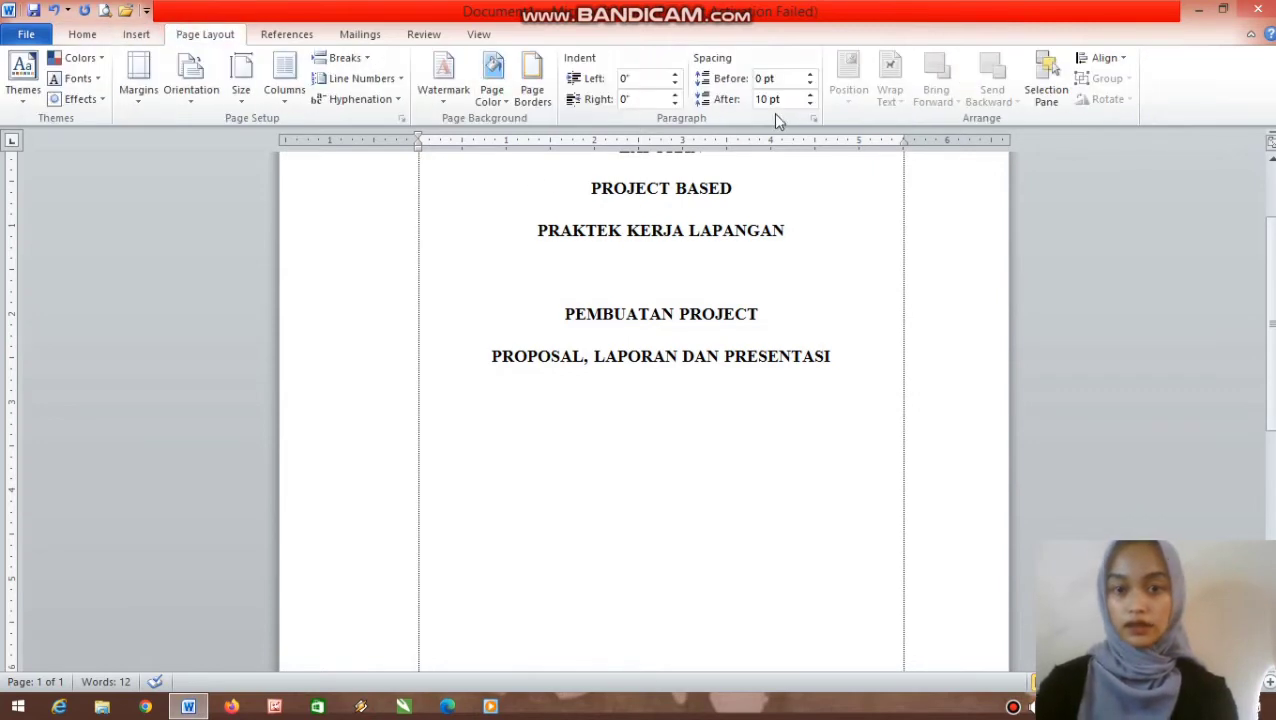
click(808, 105)
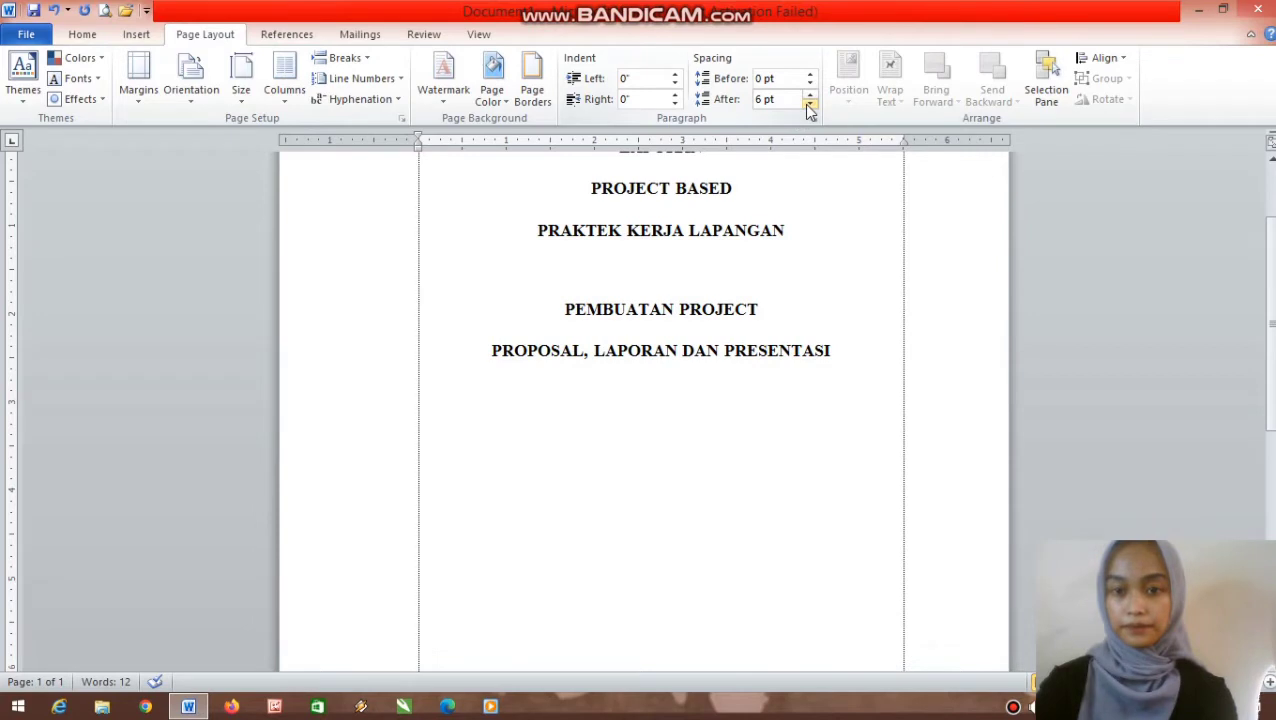
- Start a new line below the PROPOSAL title at 12 pt with bold turned off
click(840, 342)
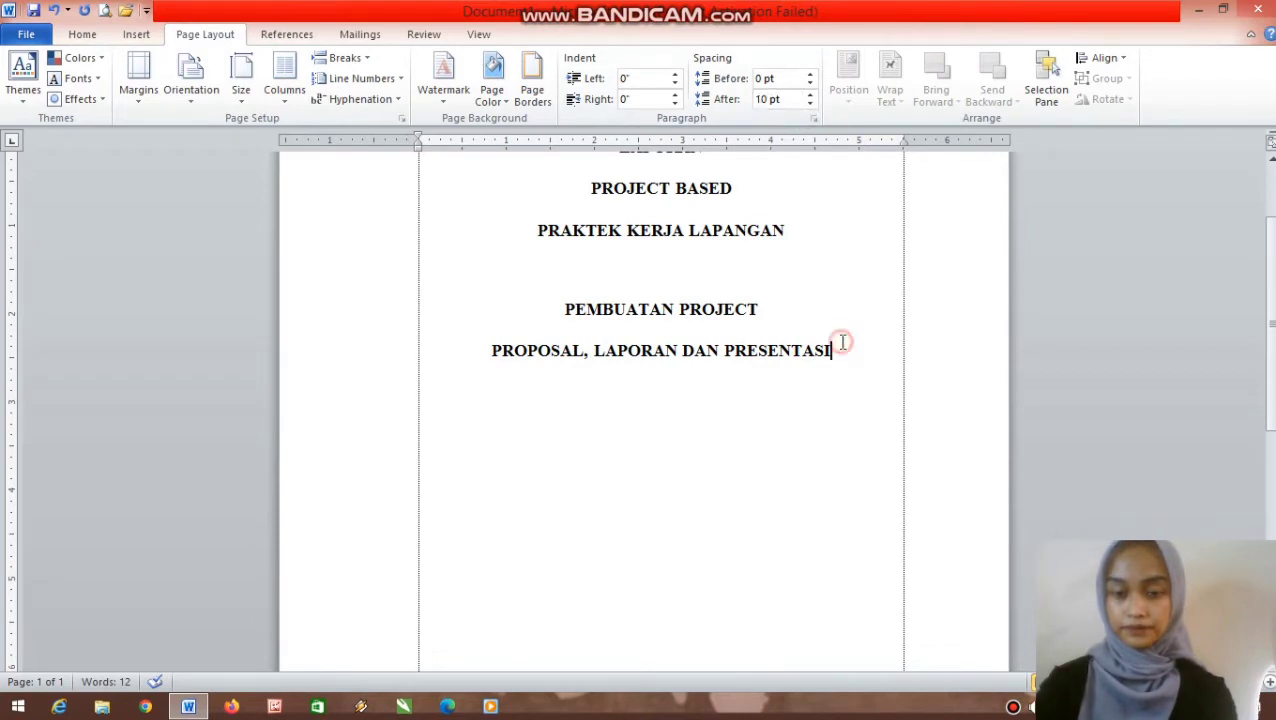
key(Return)
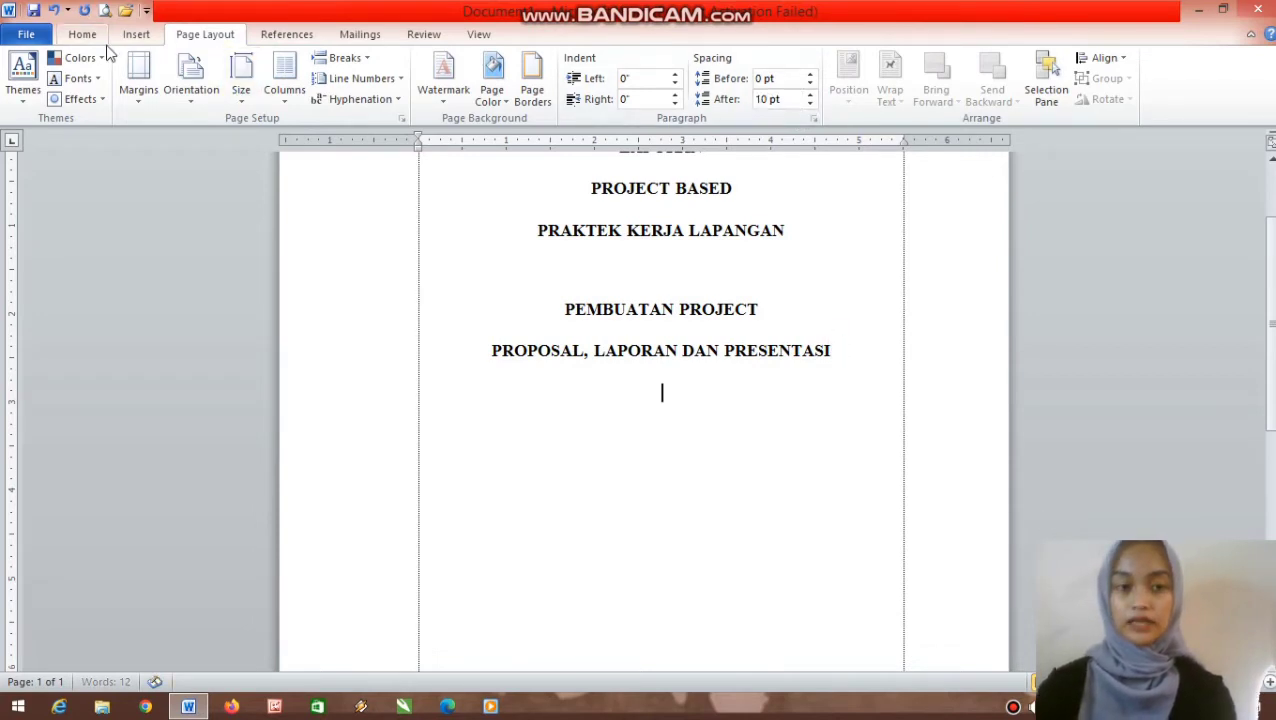
click(82, 34)
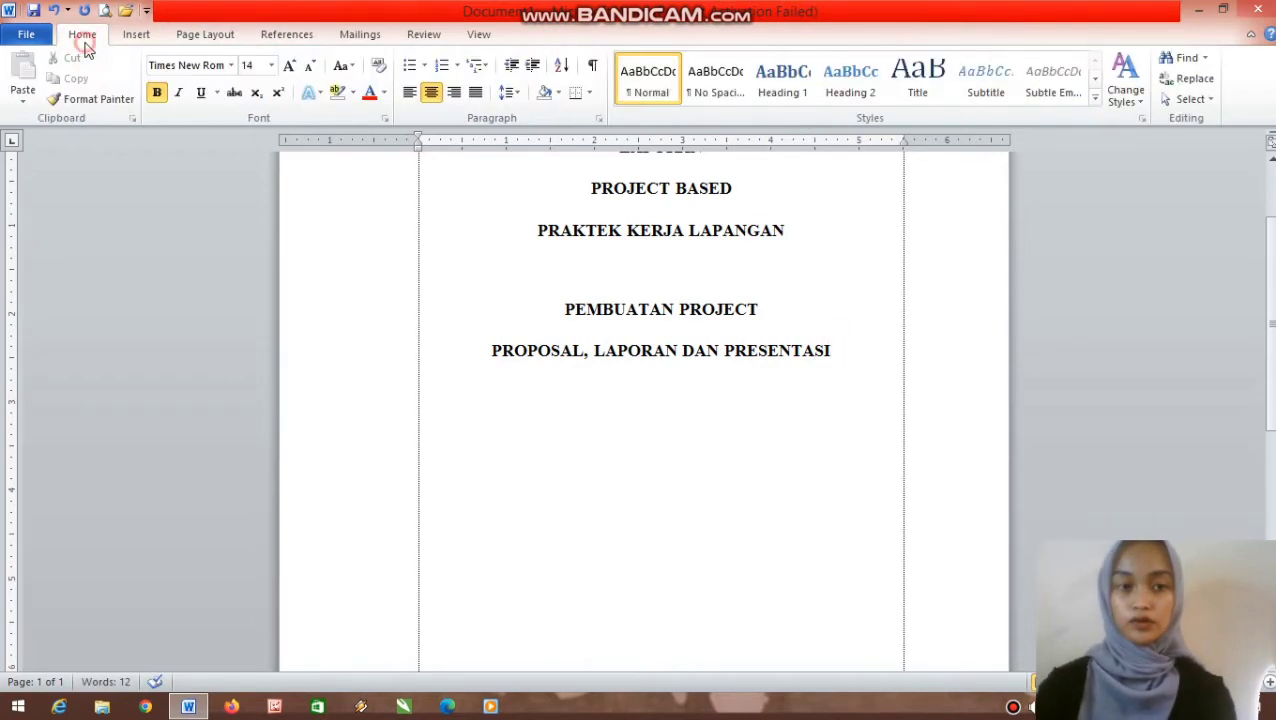
click(270, 65)
click(248, 150)
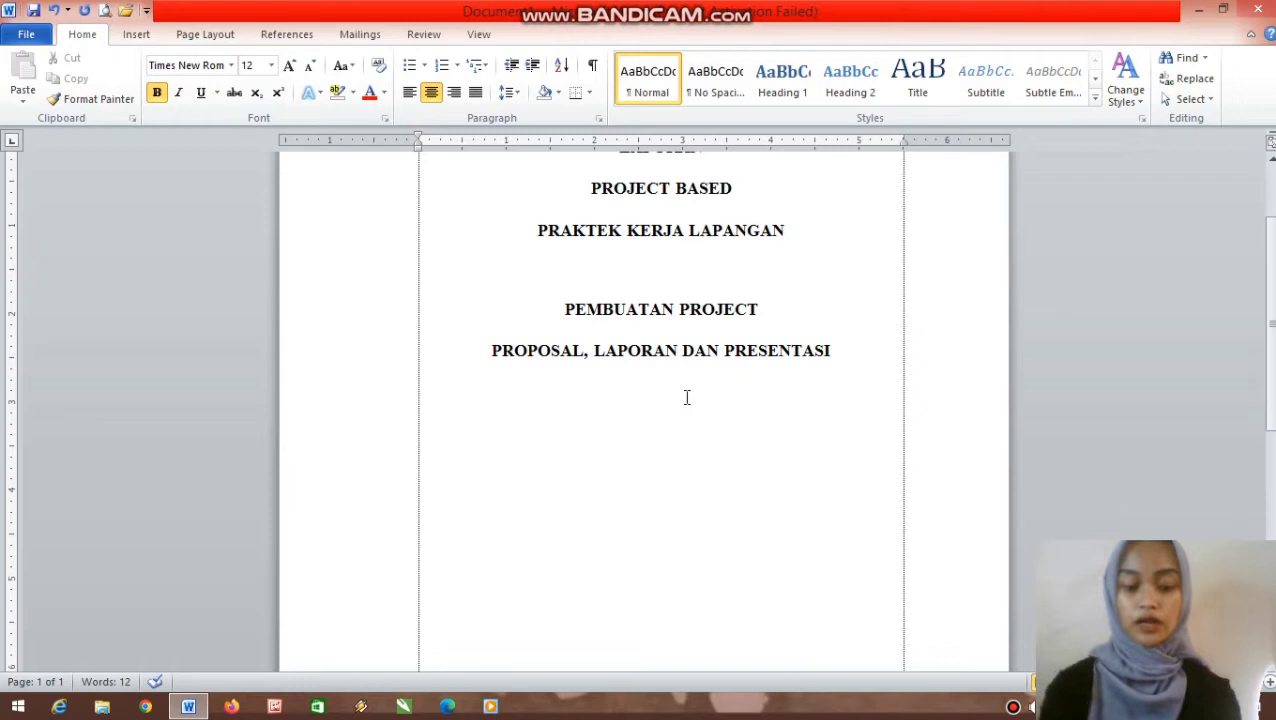
key(ctrl+b)
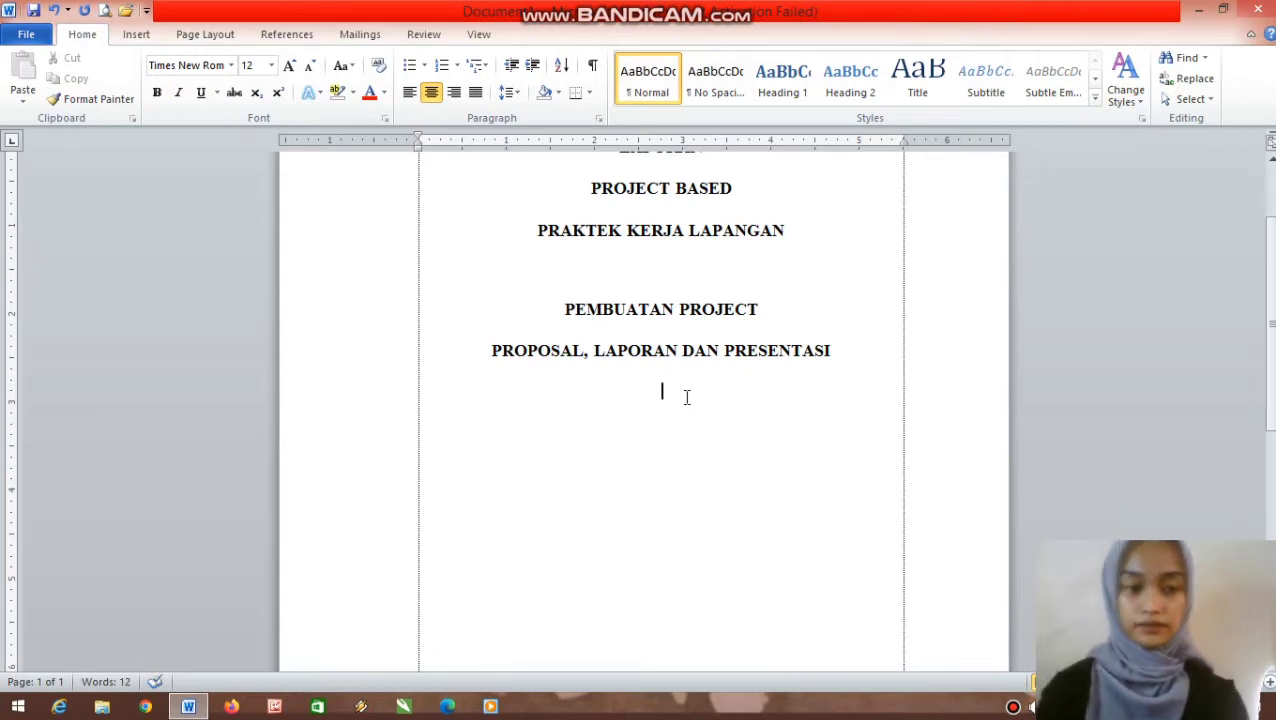
- Type 'Diajukan untuk memenuhi salah satu syarat memperoleh Sertifikat PKL Kompetensi OTKP Tahun Pelajaran 2022/2023'
text(Diajukan)
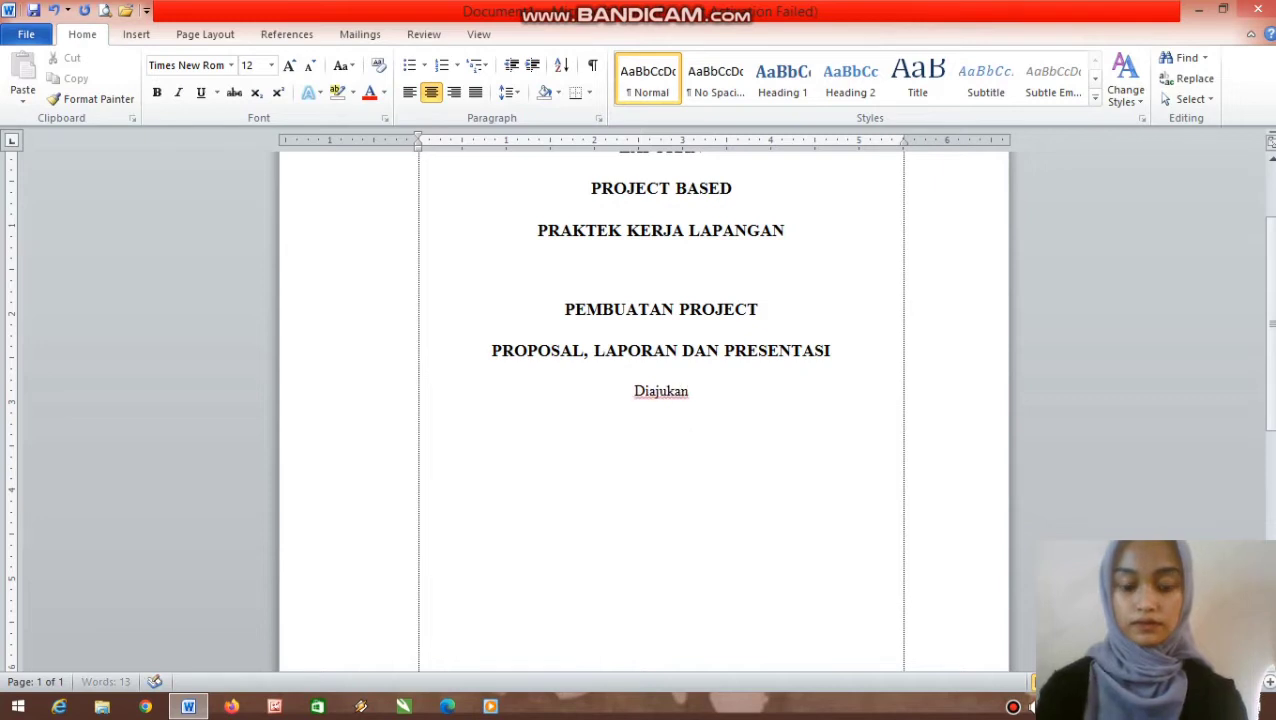
text( untuk memenuhi )
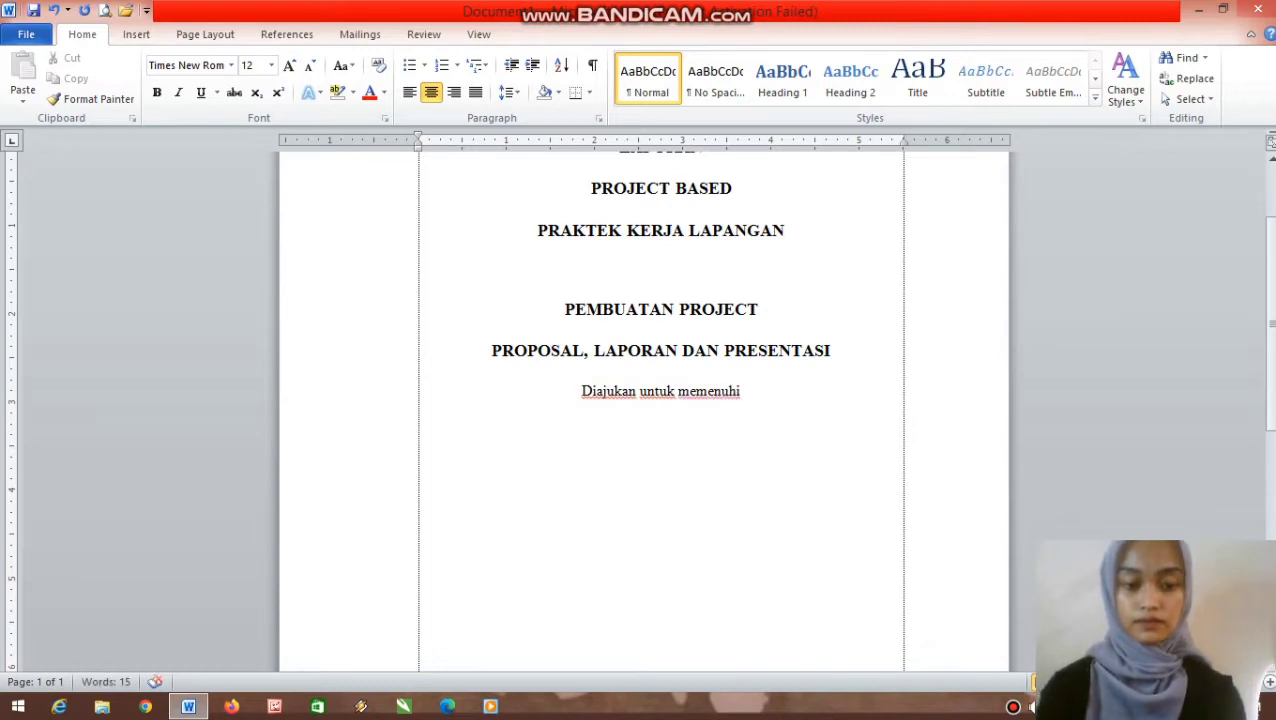
text(salah)
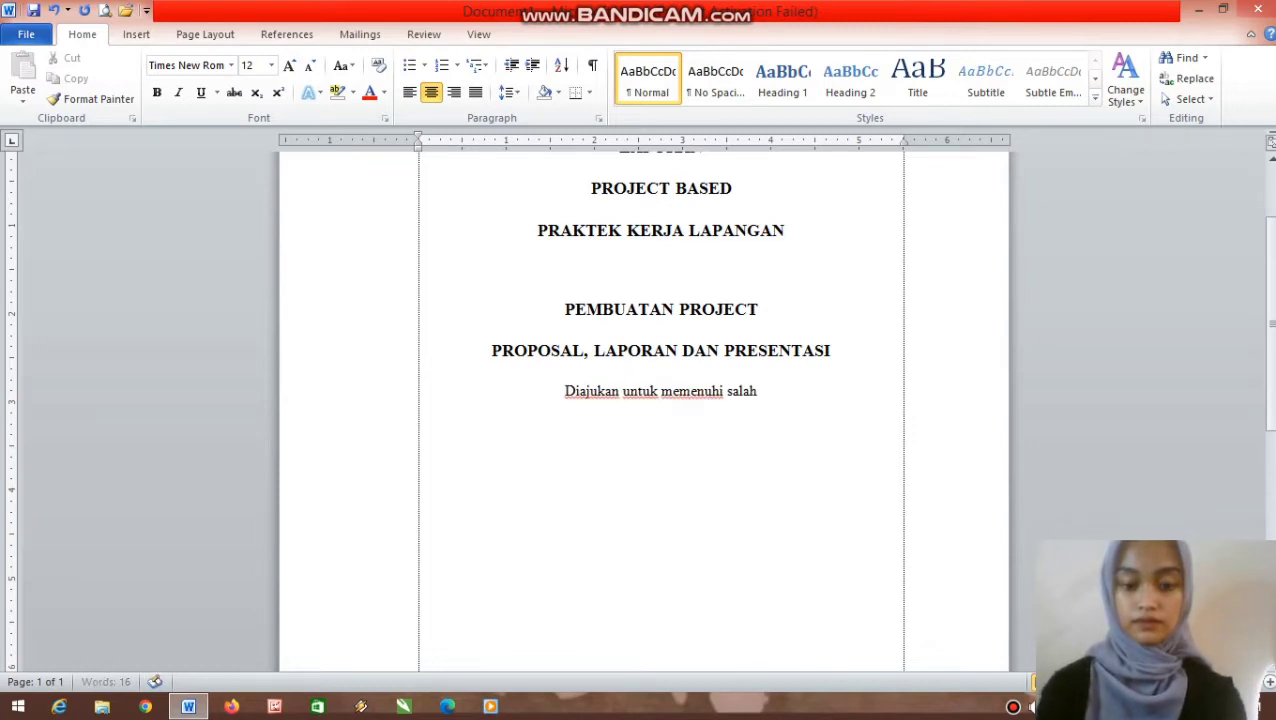
text( satu syarat)
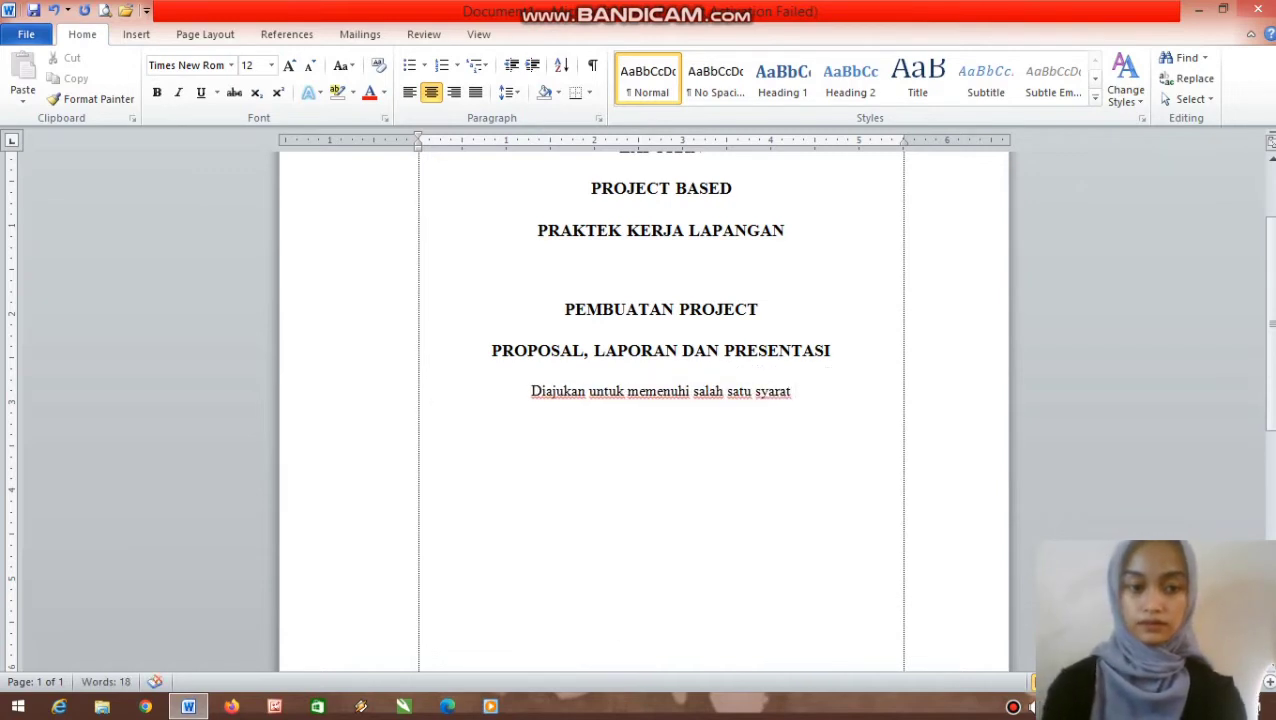
text( mempe)
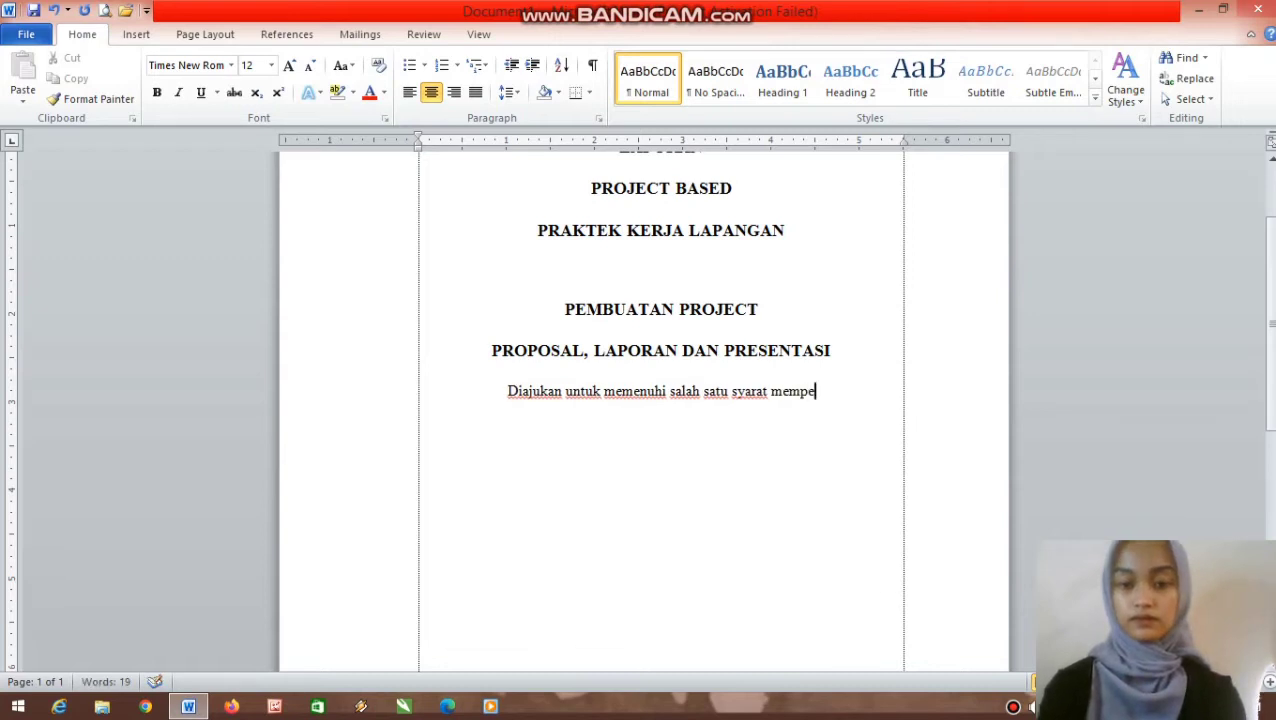
text(rl)
key(BackSpace)
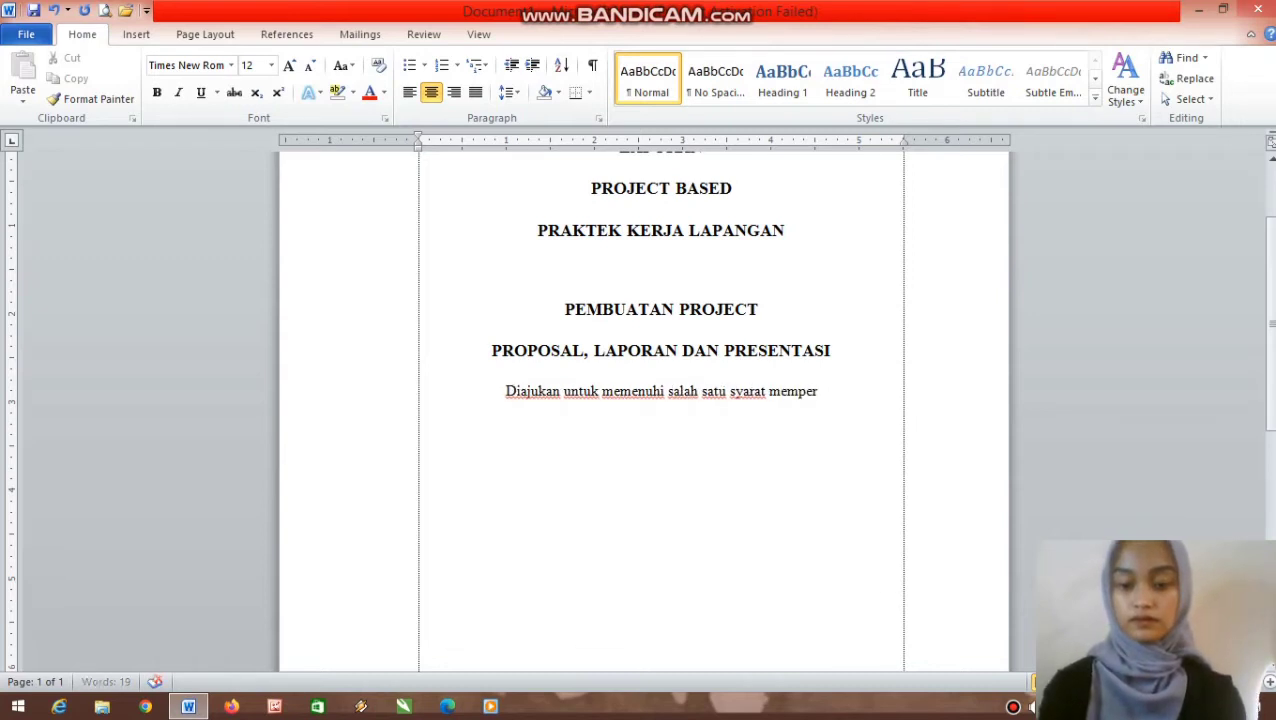
text(oleh)
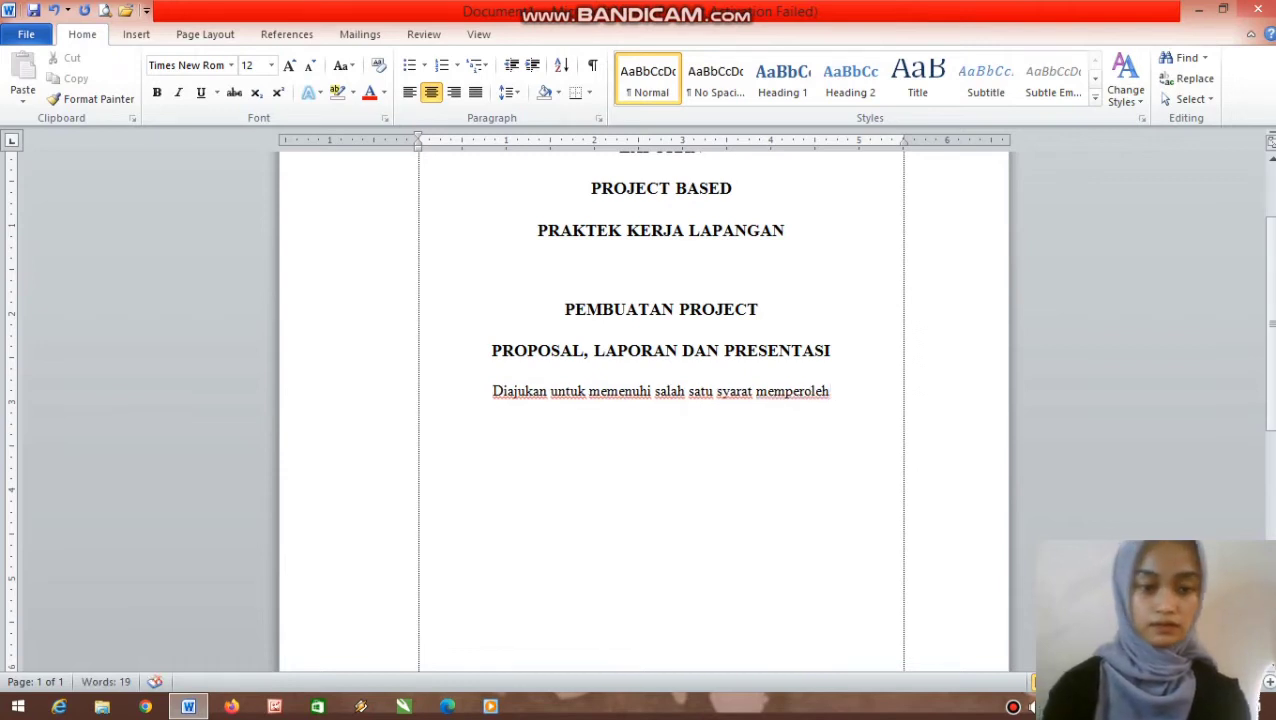
text( Sert)
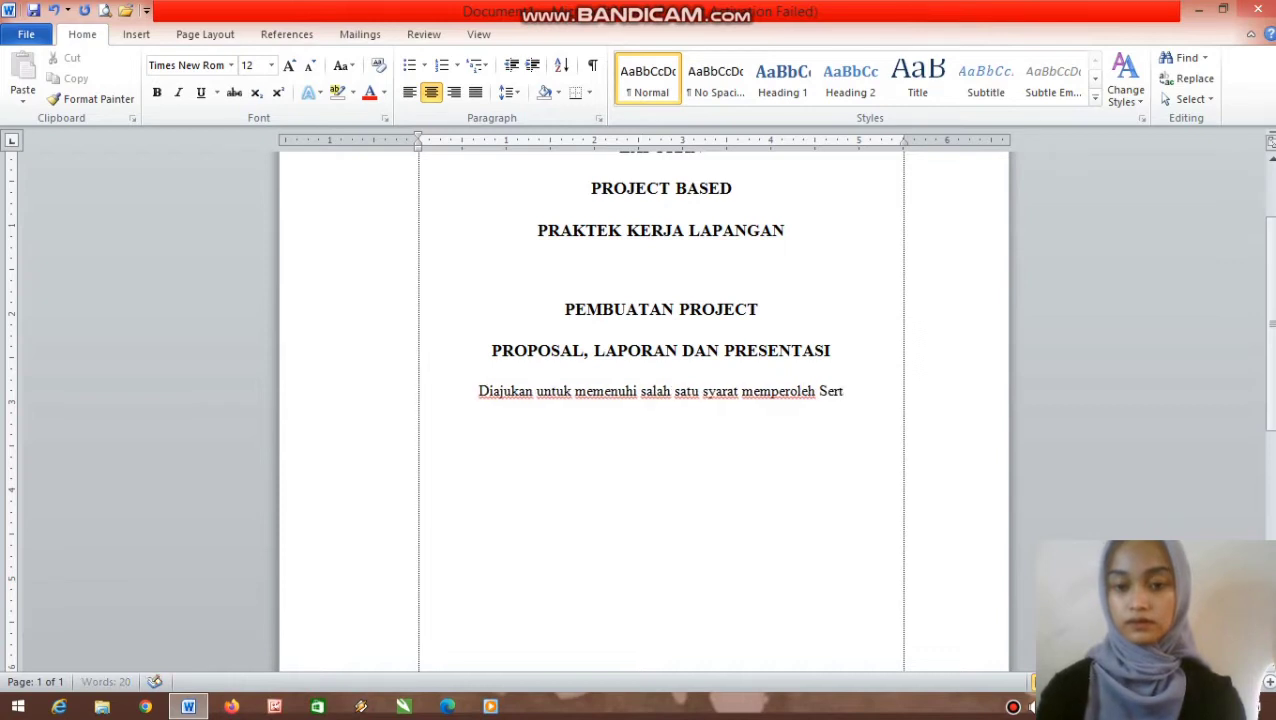
text(ifikat)
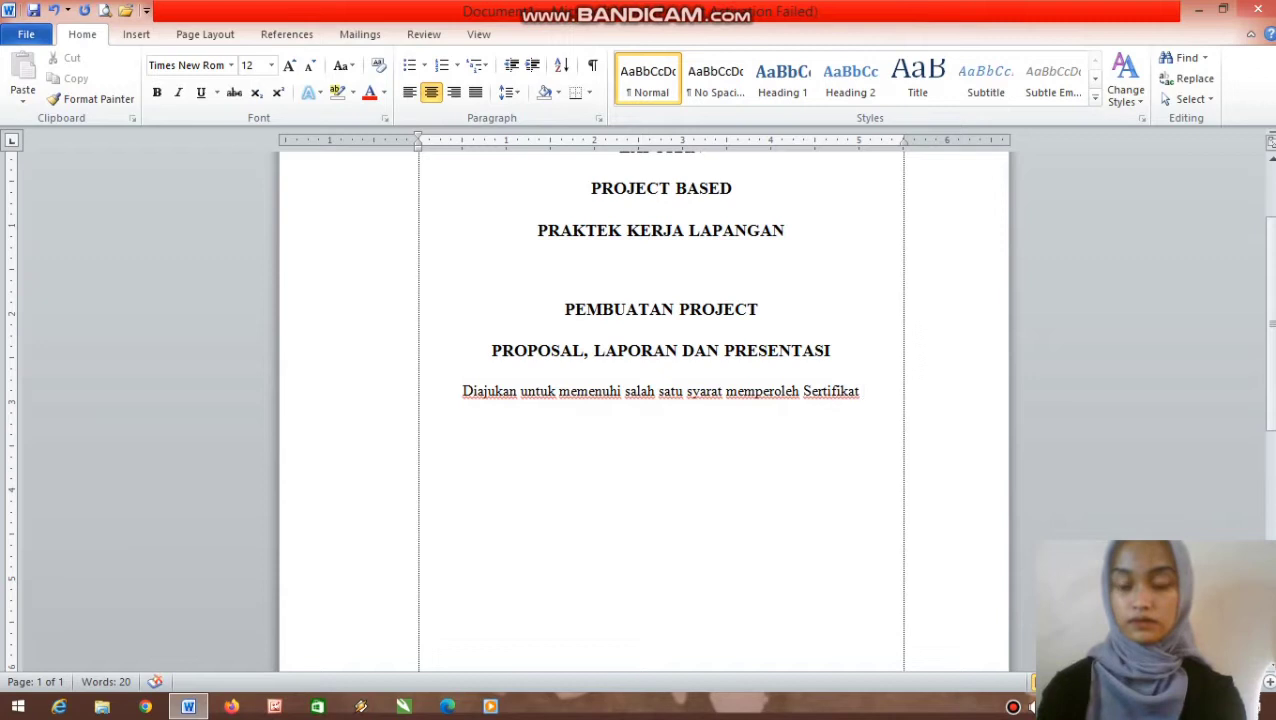
text( PKL)
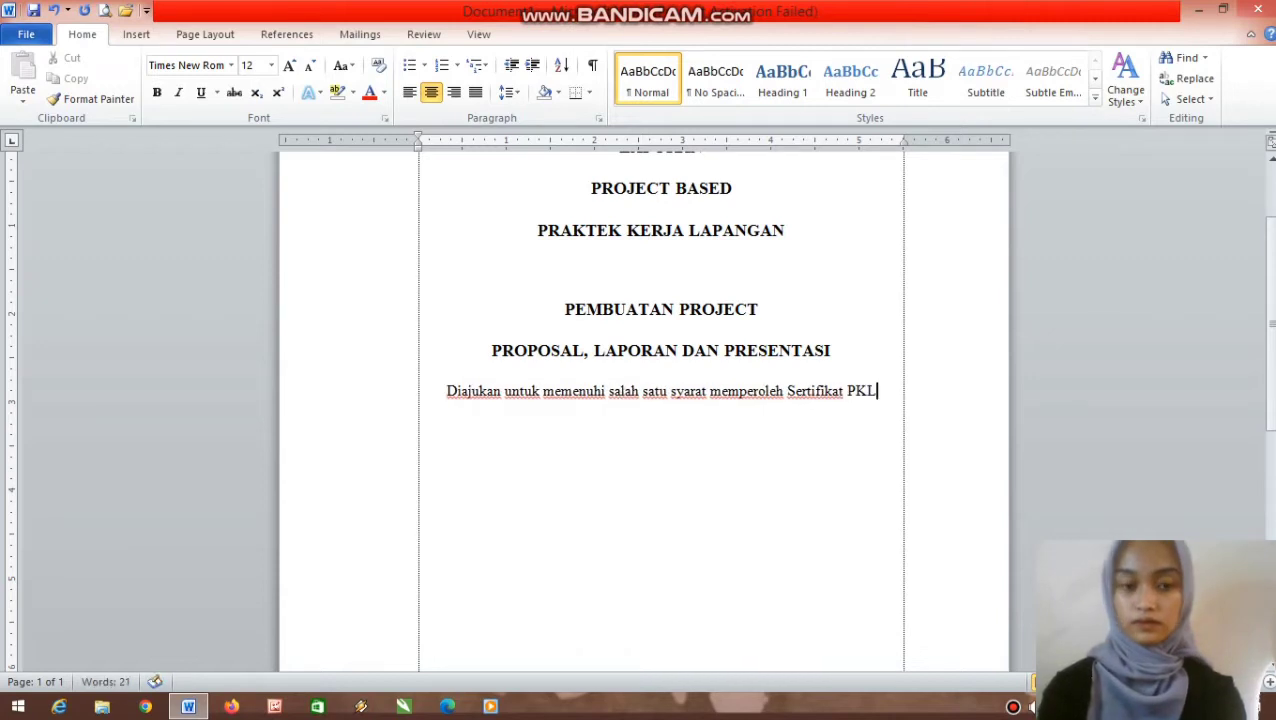
text( Kok)
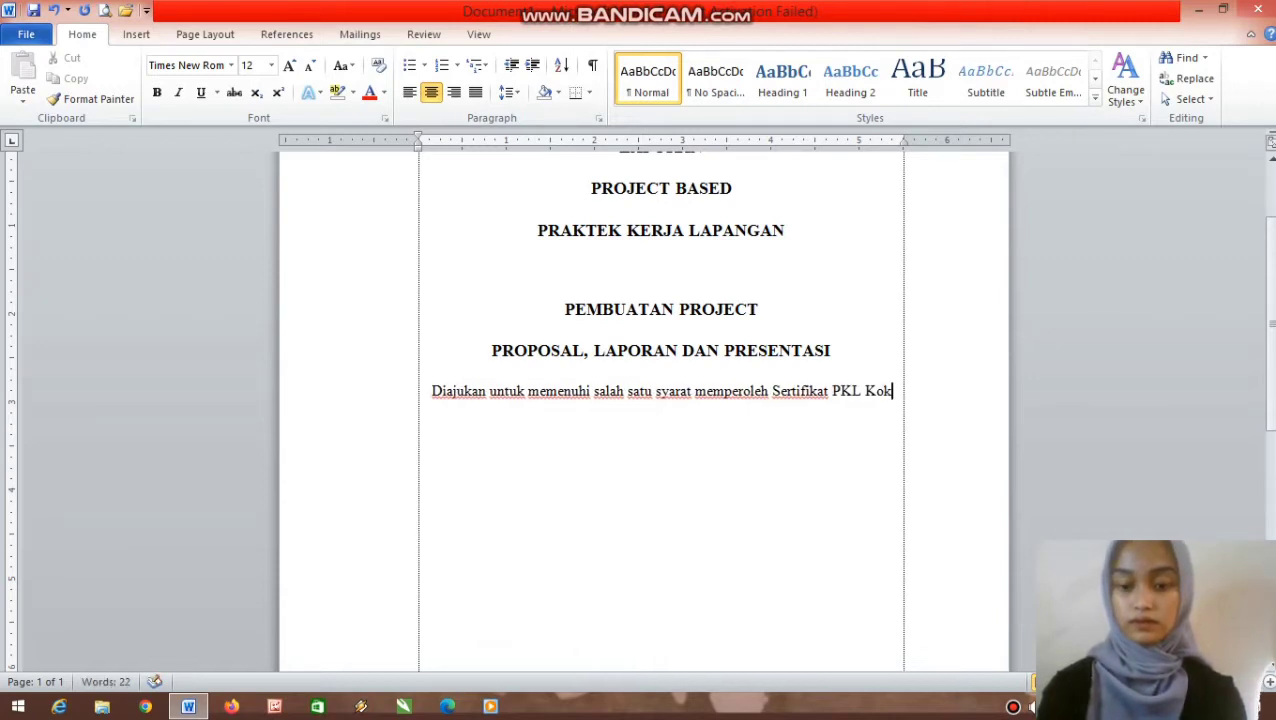
key(BackSpace)
text(mpetenx)
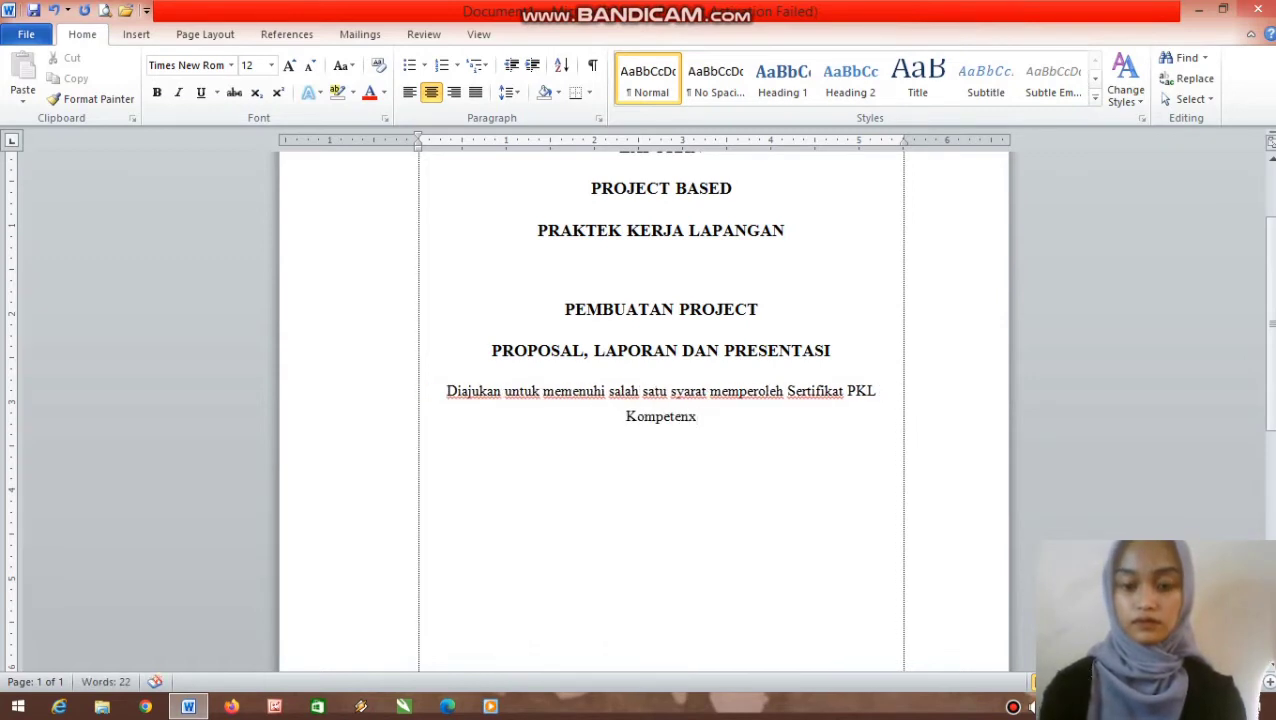
key(BackSpace)
text(i)
key(BackSpace)
text(si )
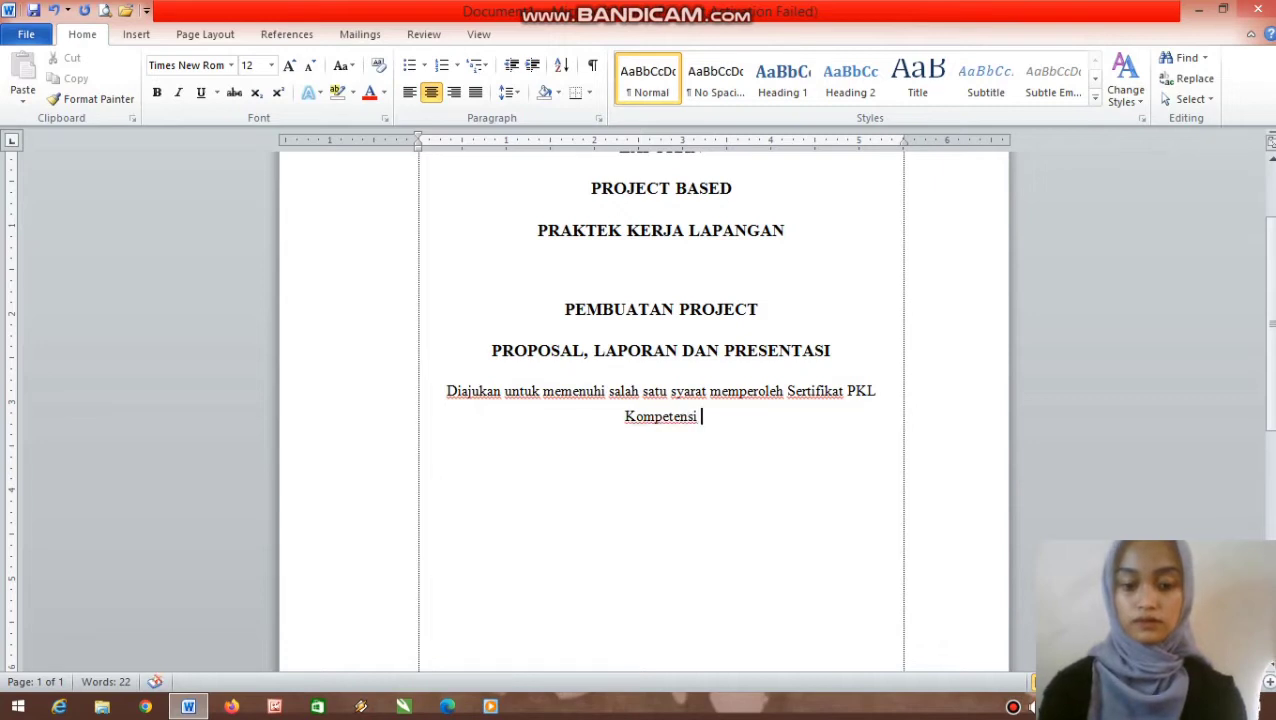
text(OTKP)
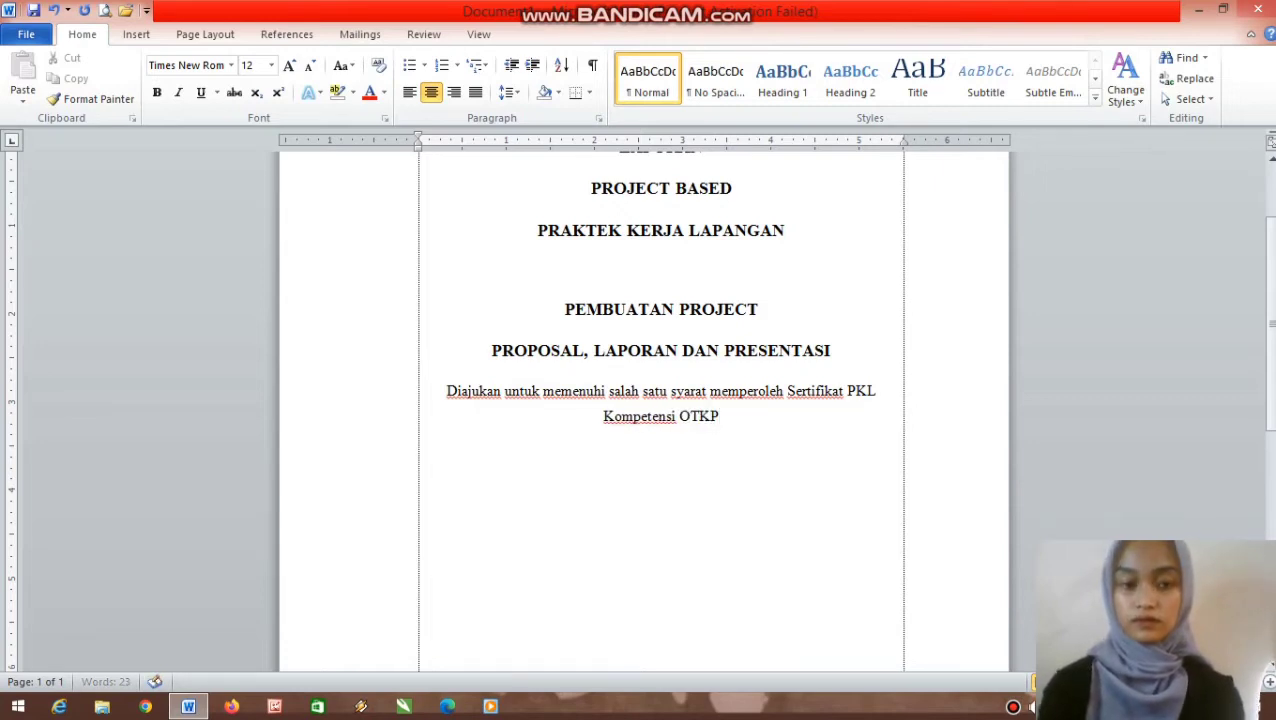
text( Tahu)
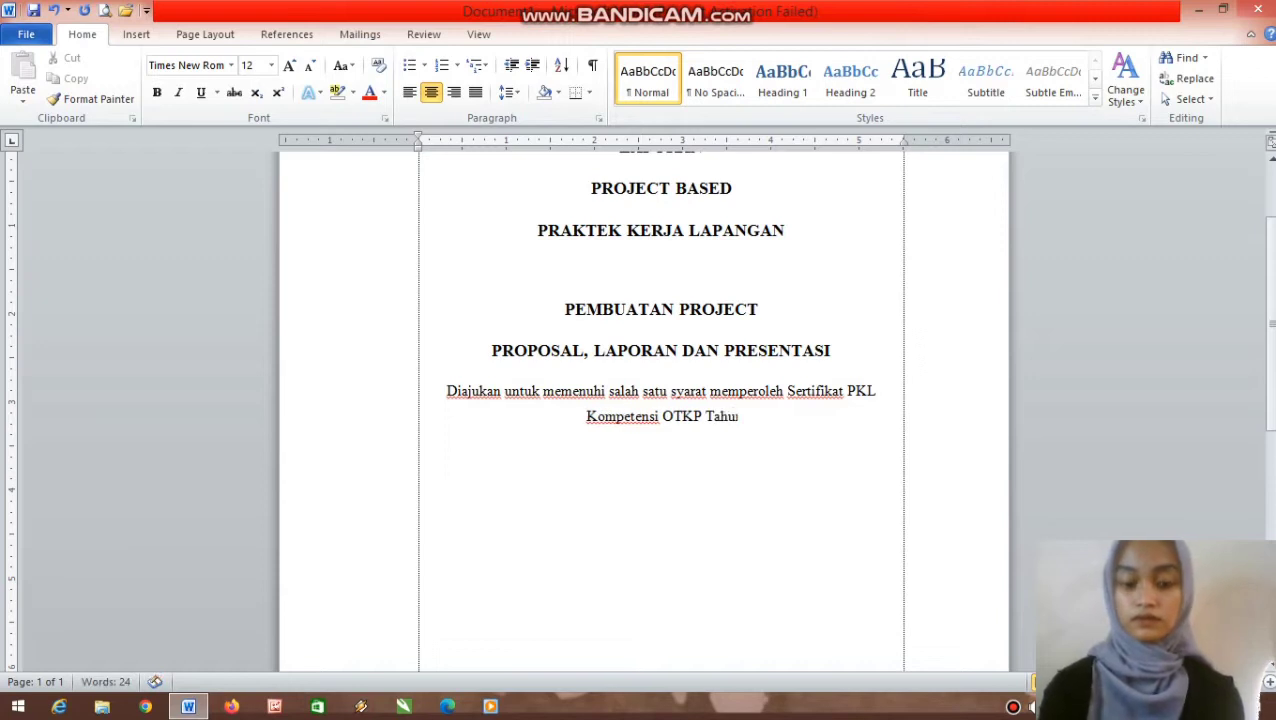
text(n P)
text(el)
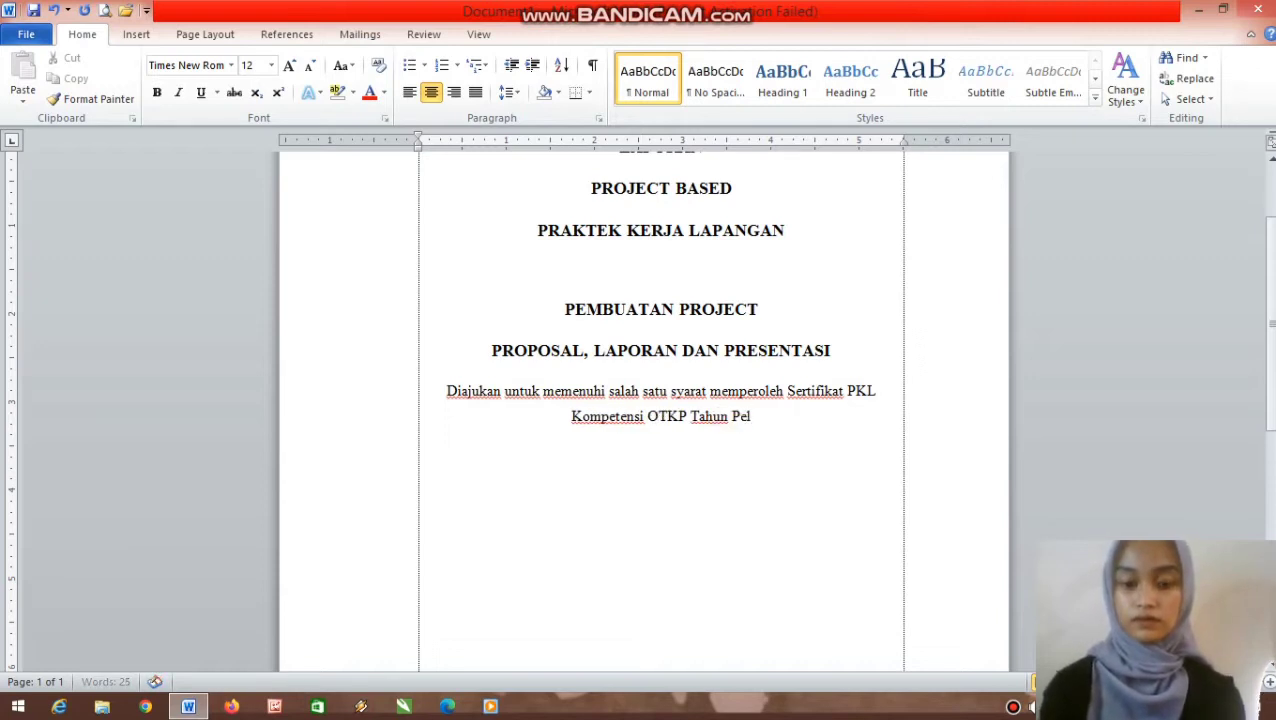
text(ajaran 20)
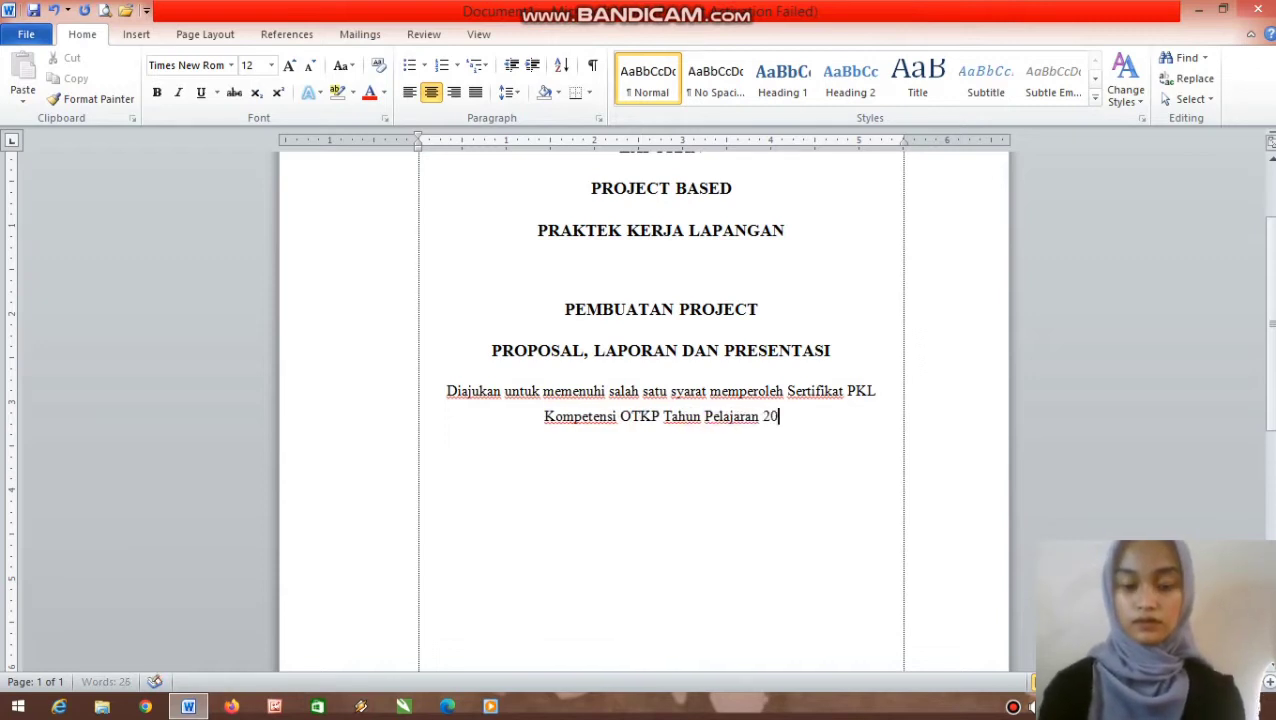
text(22/20)
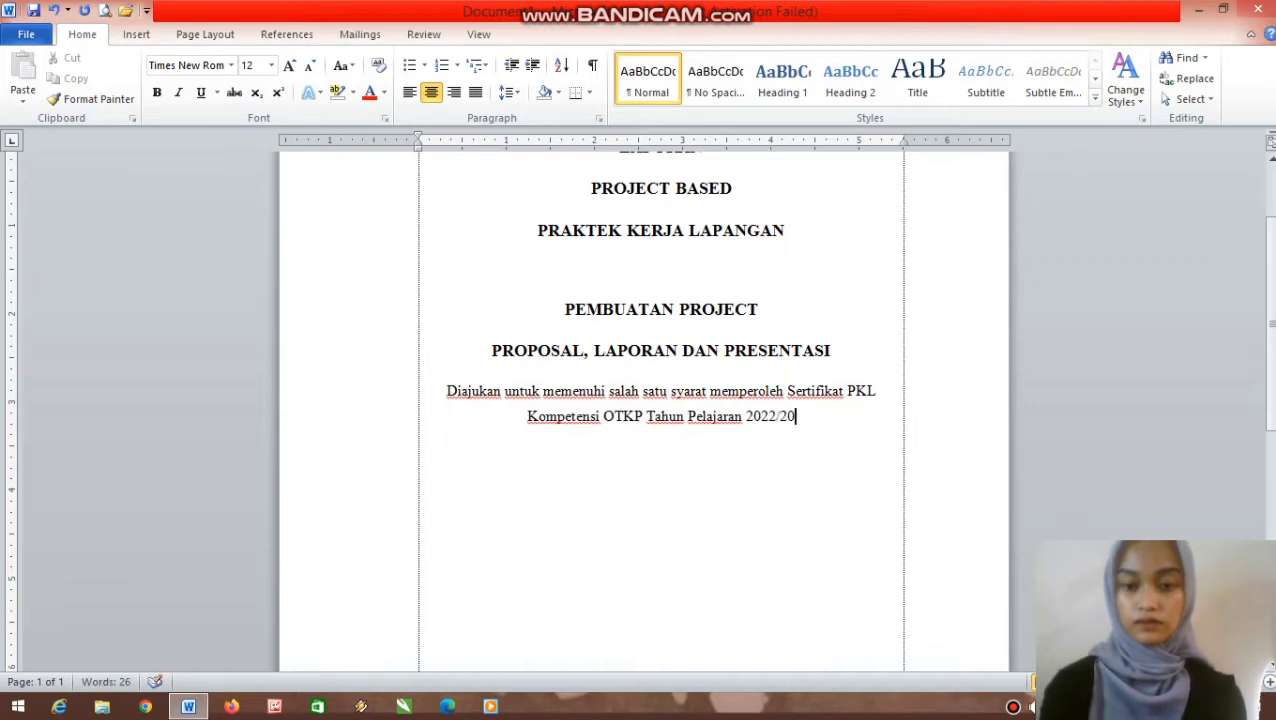
text(23)
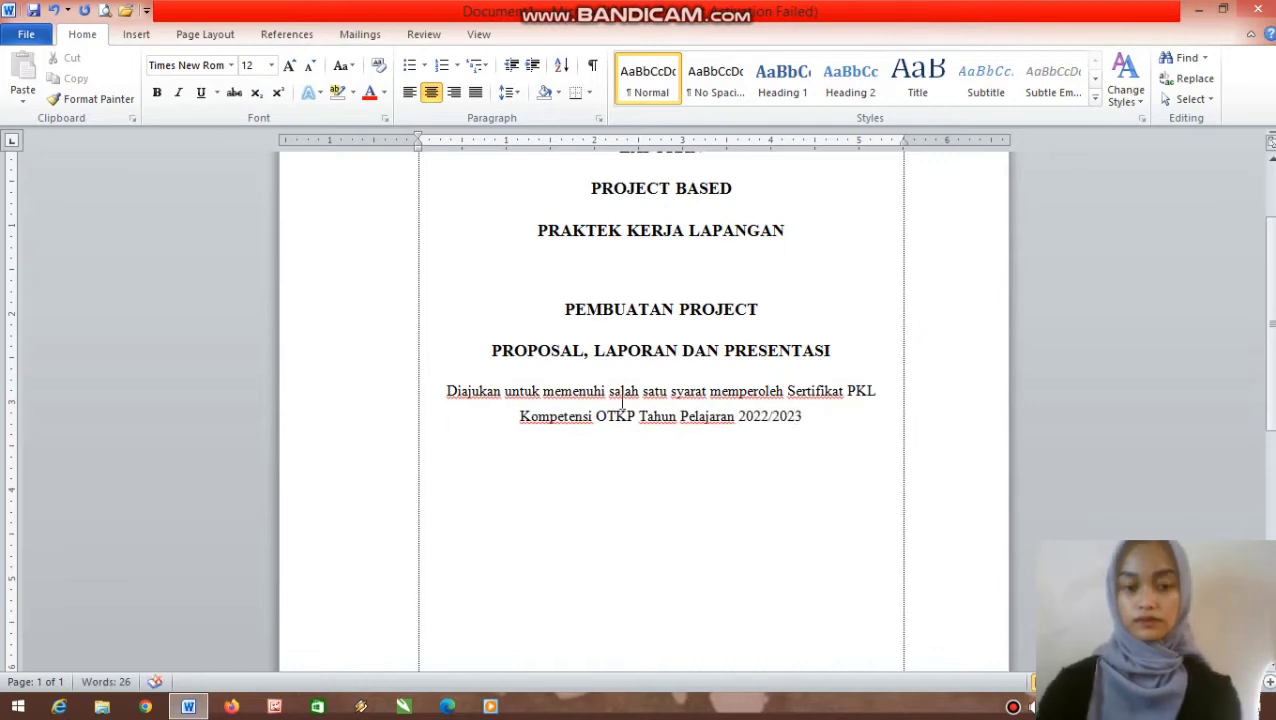
- Break the statement into lines before 'Sertifikat' and before 'Tahun Pelajaran 2022/2023'
click(786, 391)
key(Return)
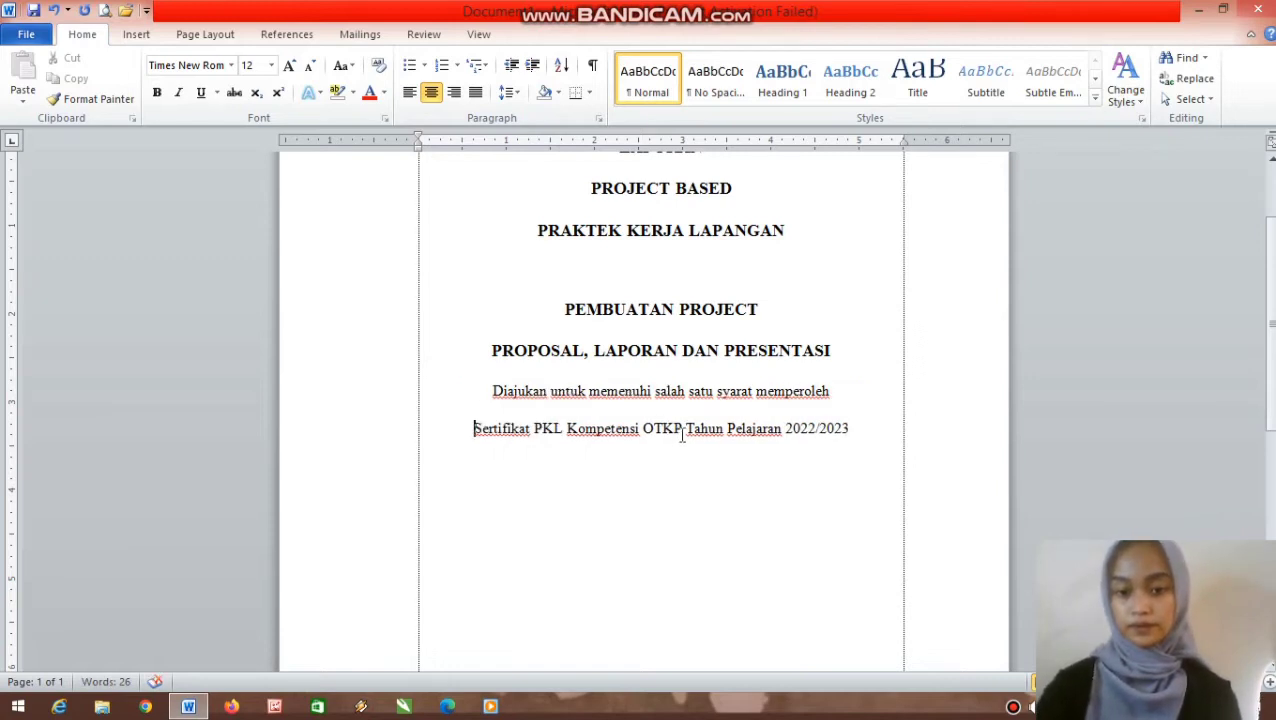
click(686, 430)
key(Return)
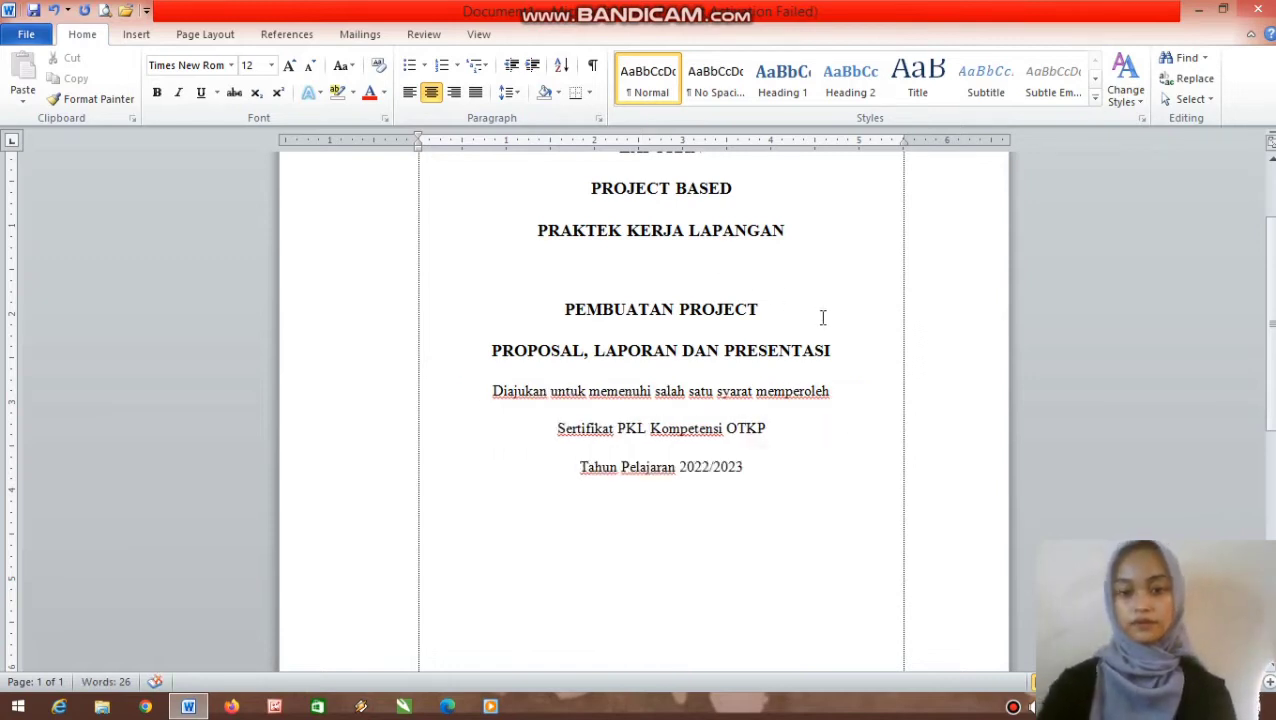
- Add blank lines after the PRESENTASI title (6 pt spacing after) and after 2023
click(848, 347)
key(Return)
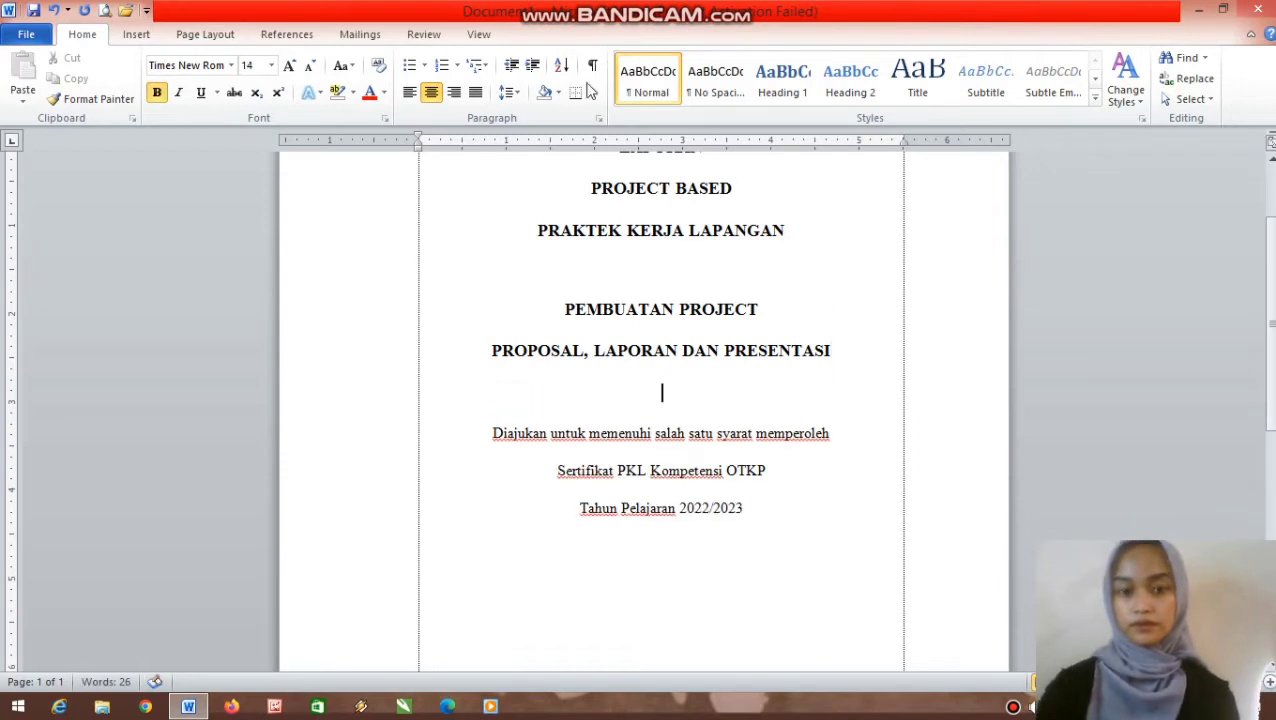
click(226, 38)
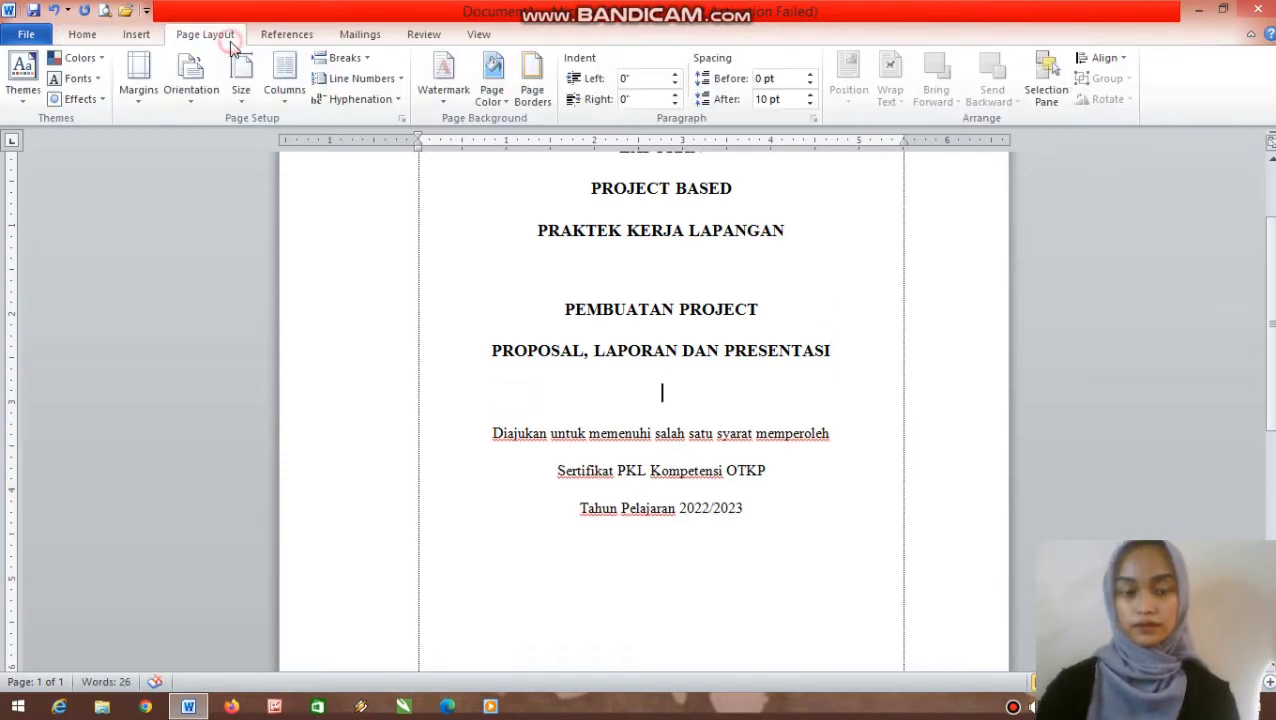
click(810, 104)
key(alt+w)
click(818, 498)
key(Return)
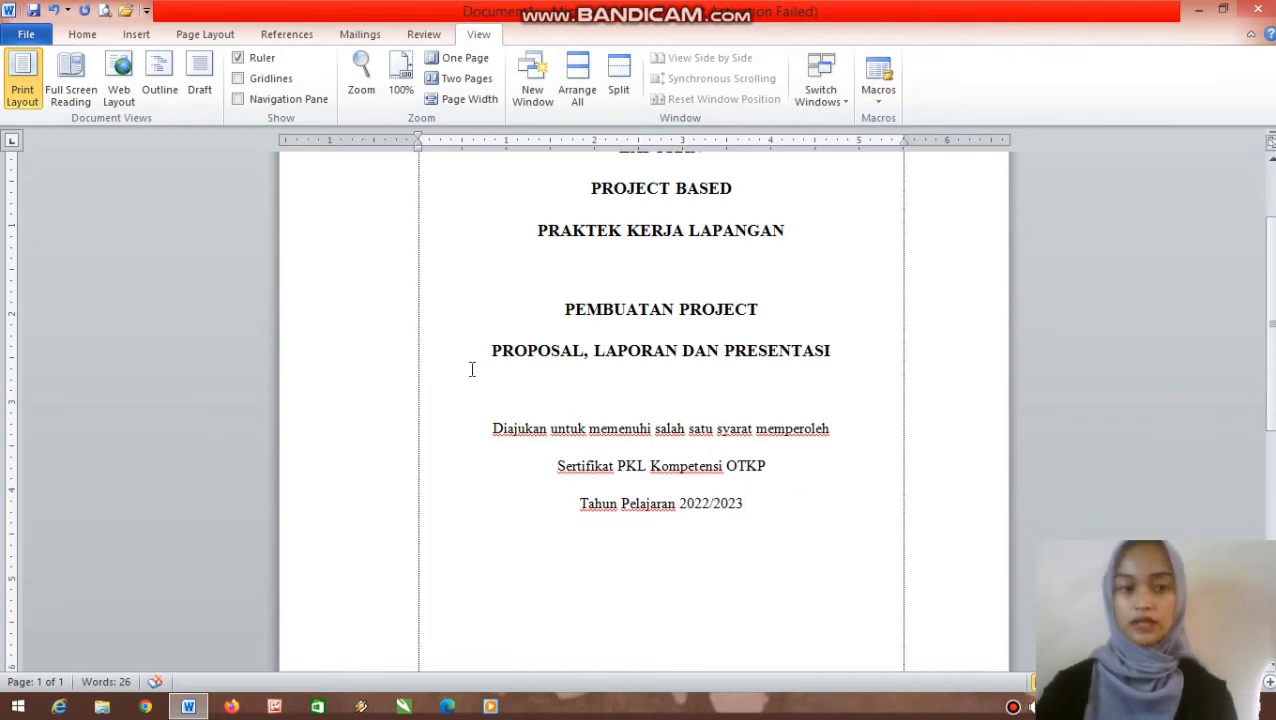
- Insert the SMKN 1 Banjar logo picture and drag it down to 4.29" × 3.6"
click(142, 36)
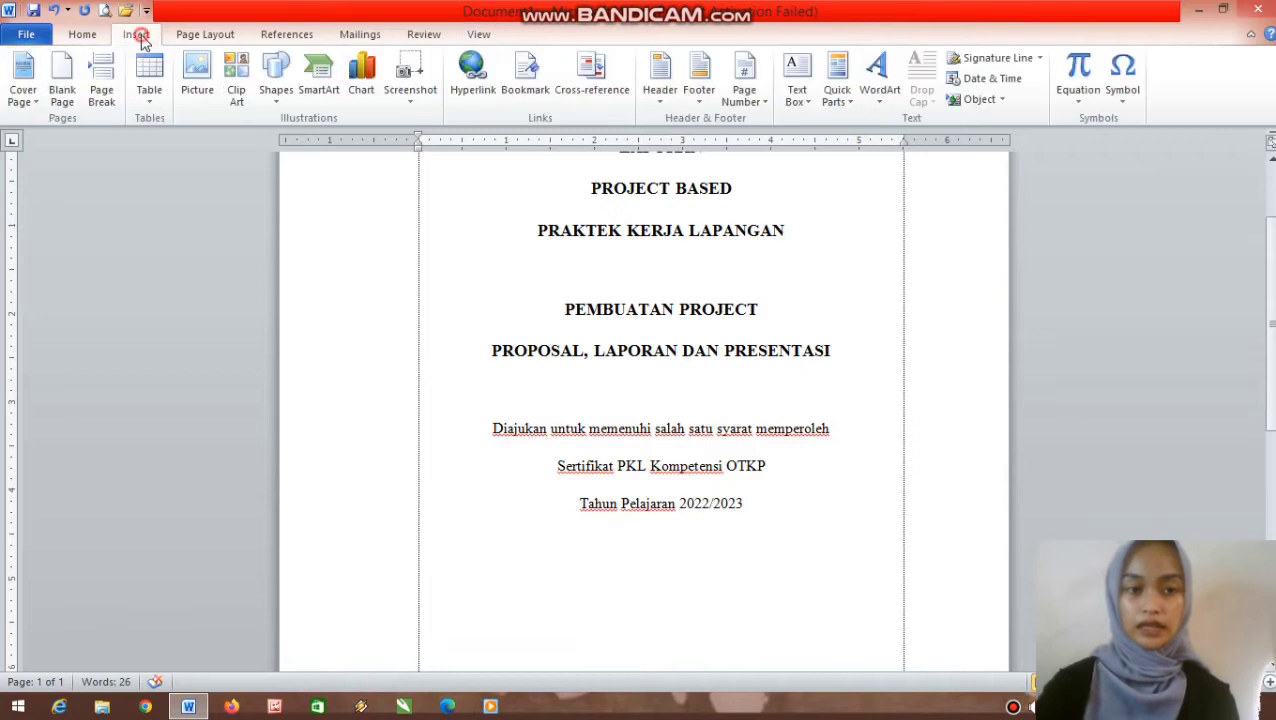
click(204, 66)
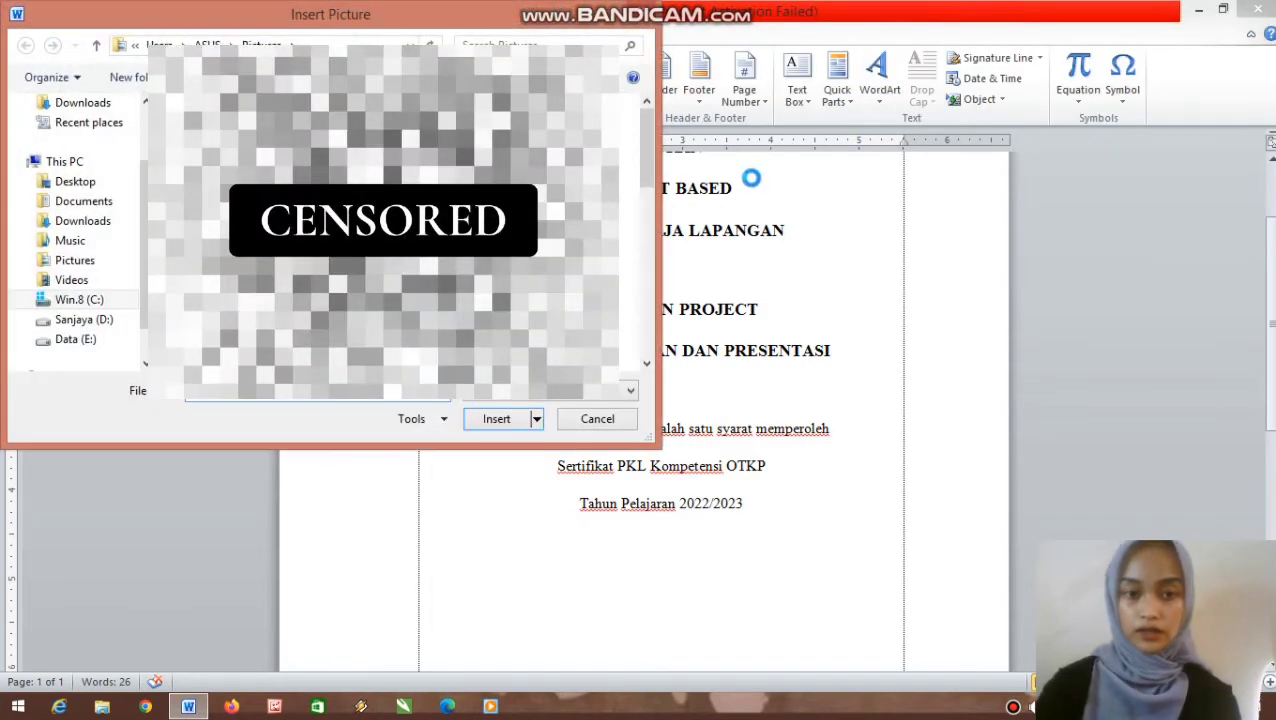
drag(645, 158, 648, 309)
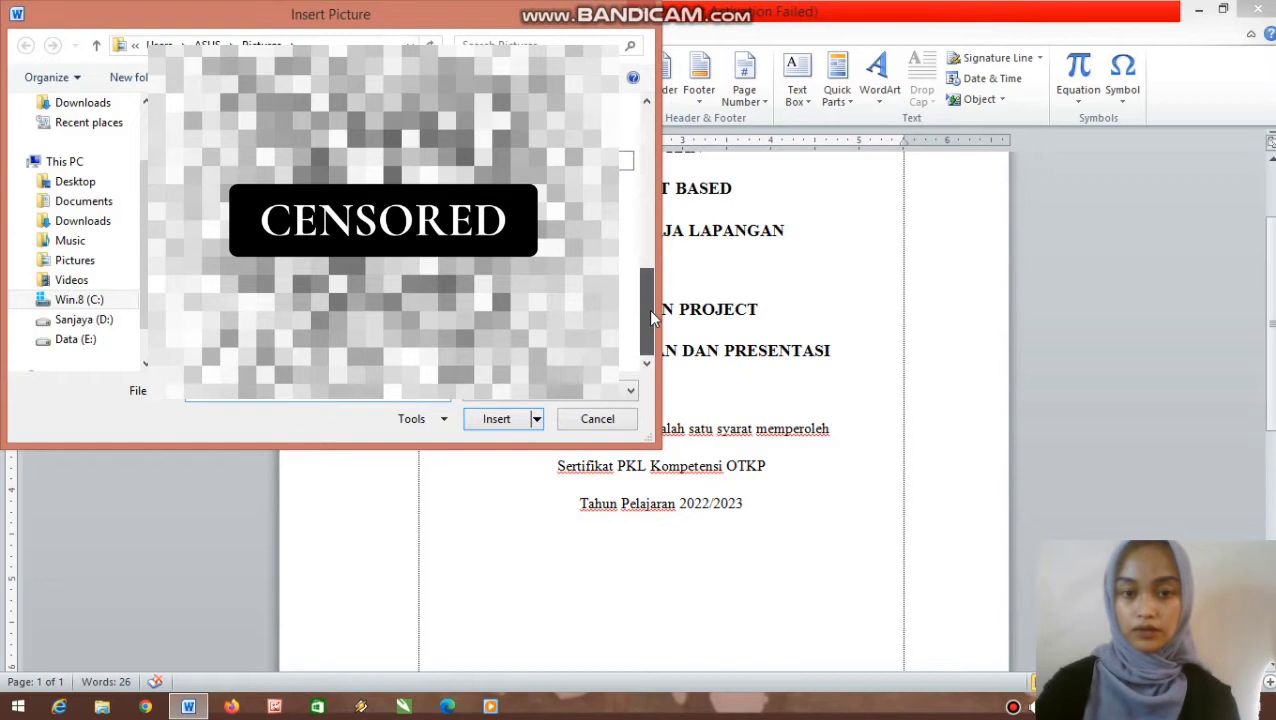
double_click(545, 305)
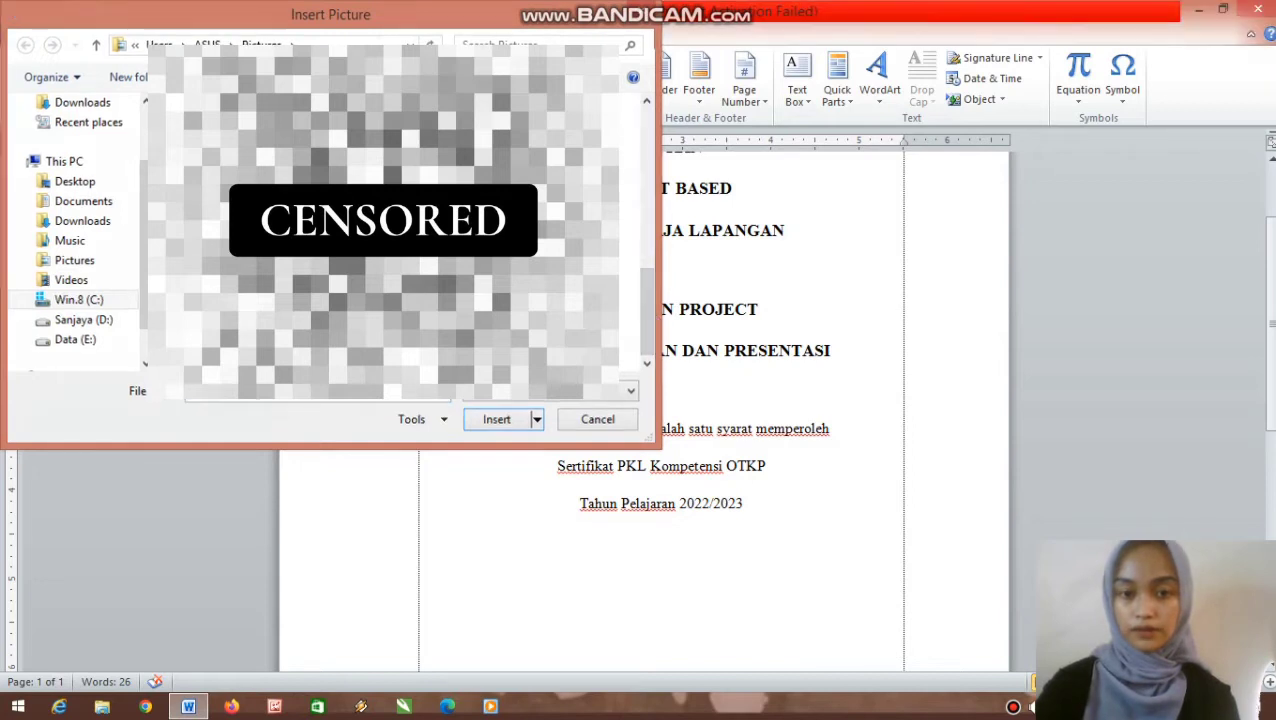
drag(904, 284, 709, 485)
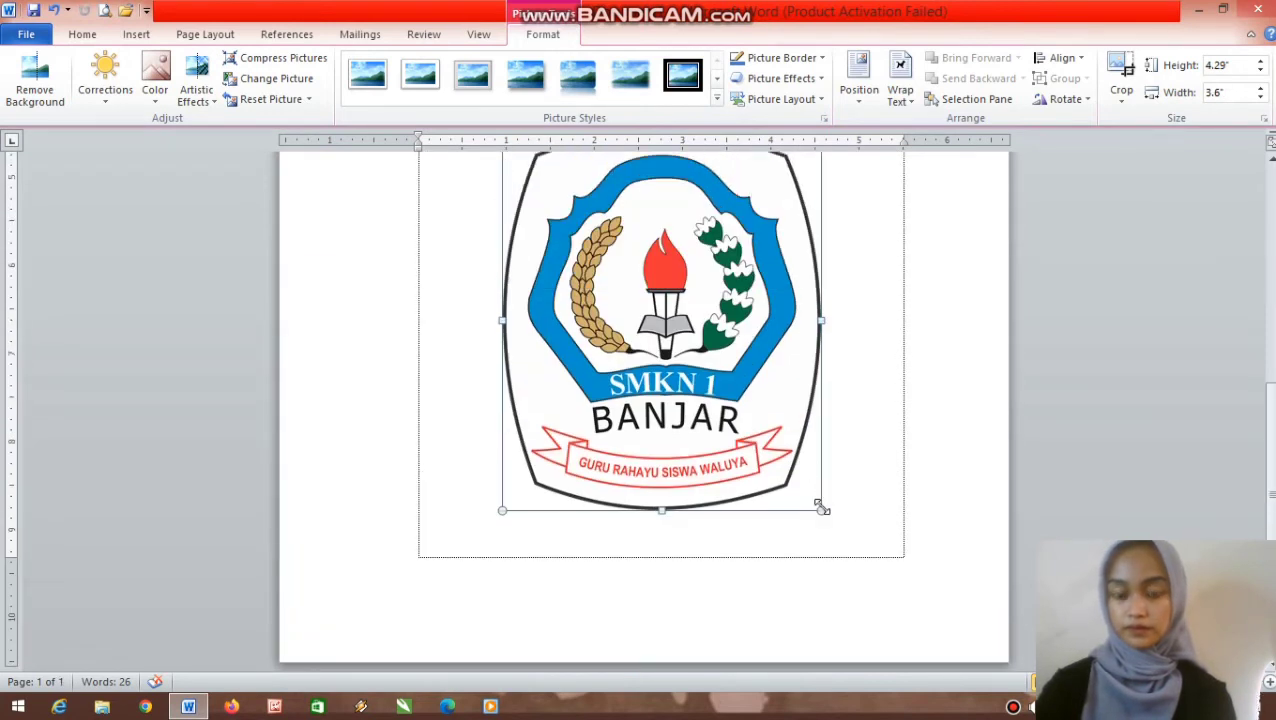
- Shrink the logo with its corner handles to 2.05" × 1.72" beneath the statement
drag(823, 509, 697, 332)
scroll(763, 370, up, 3)
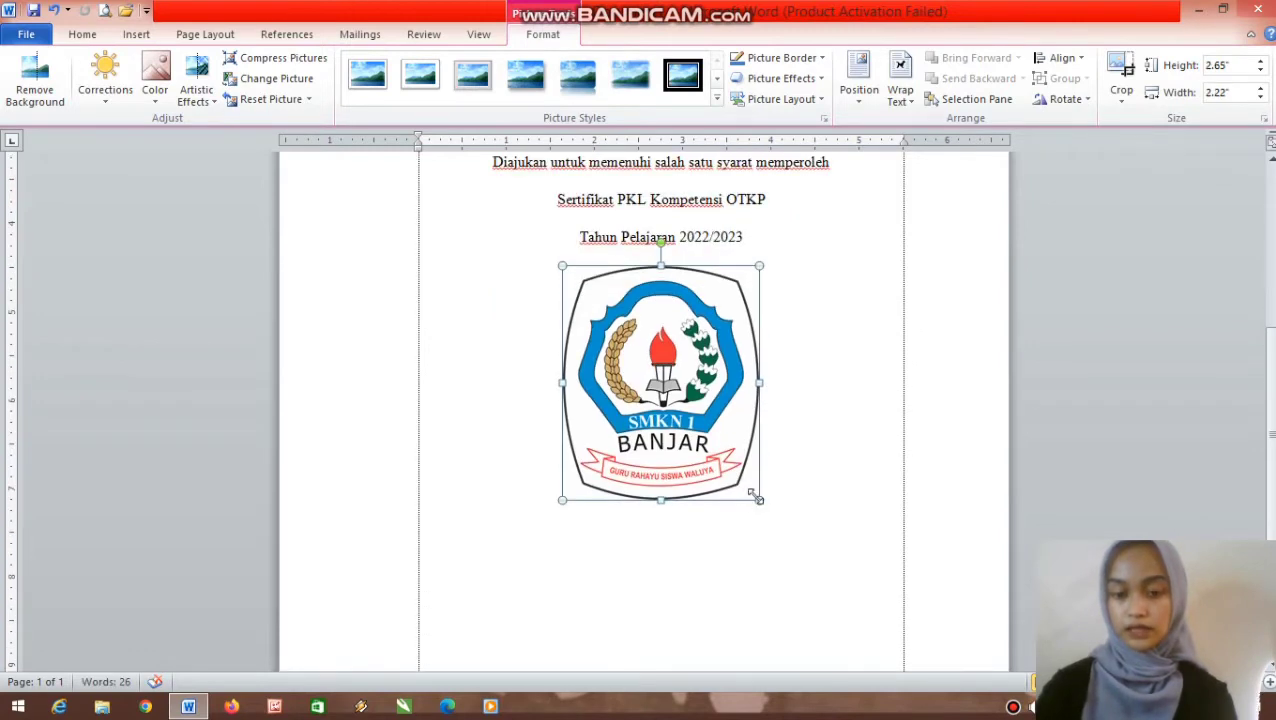
drag(759, 500, 715, 447)
drag(697, 355, 630, 334)
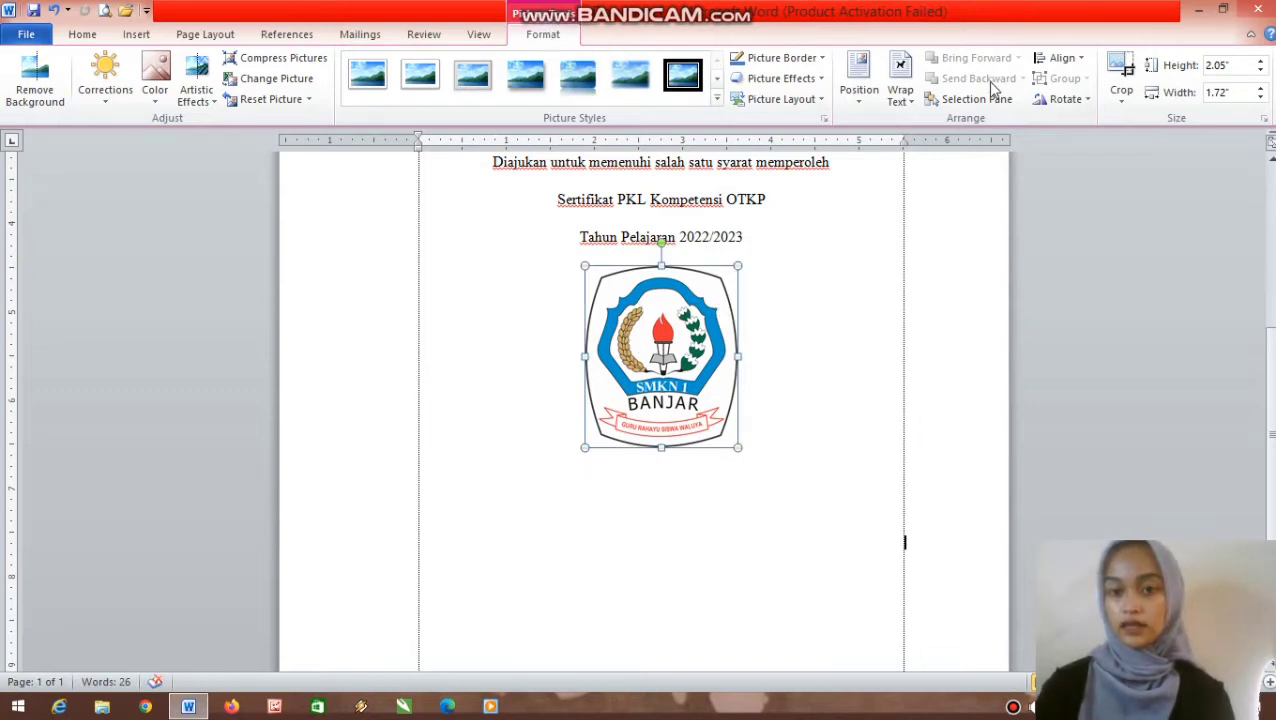
- Set the logo's wrapping to In Front of Text and centre it under the statement
click(900, 100)
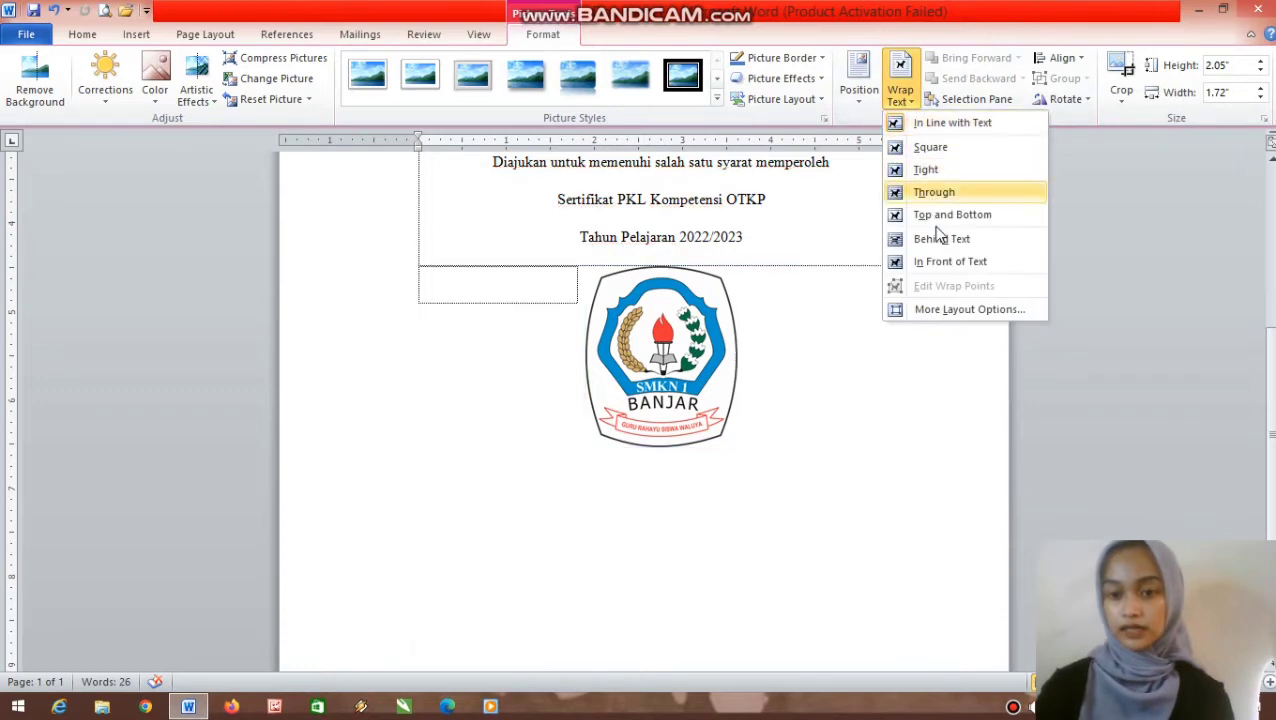
click(944, 263)
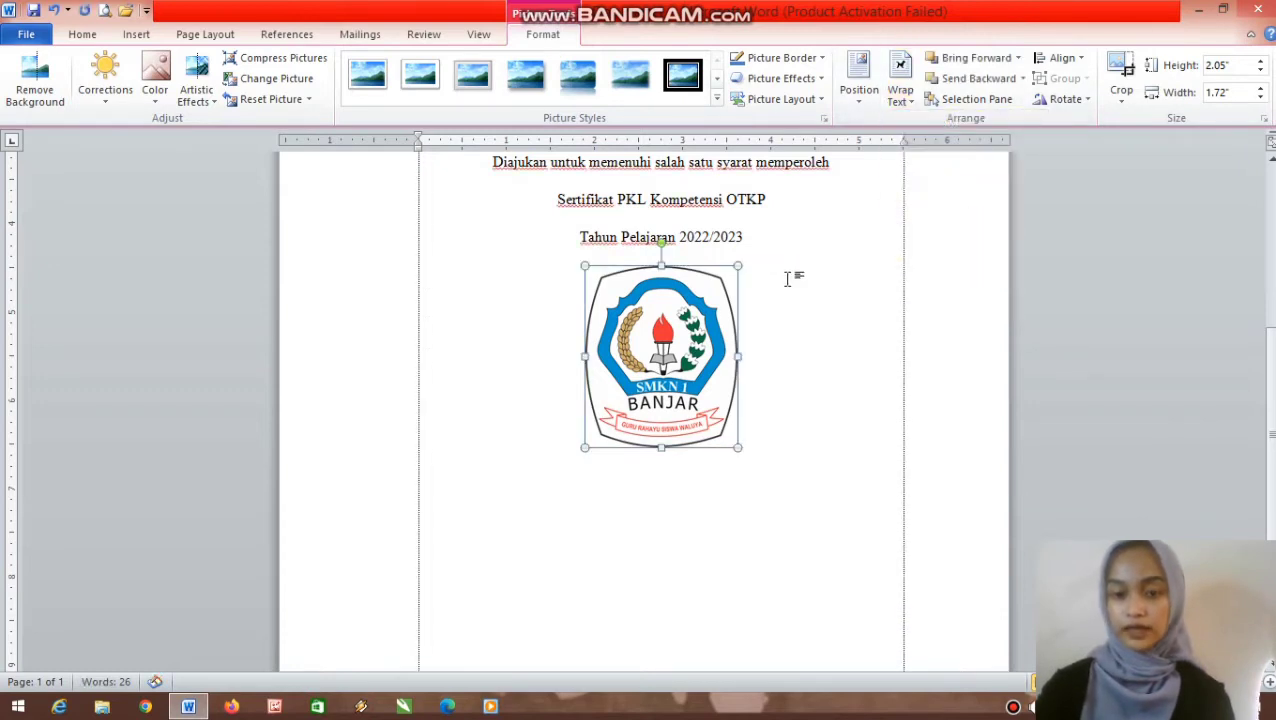
drag(689, 310, 726, 310)
scroll(727, 313, down, 2)
scroll(800, 318, up, 2)
scroll(800, 318, down, 1)
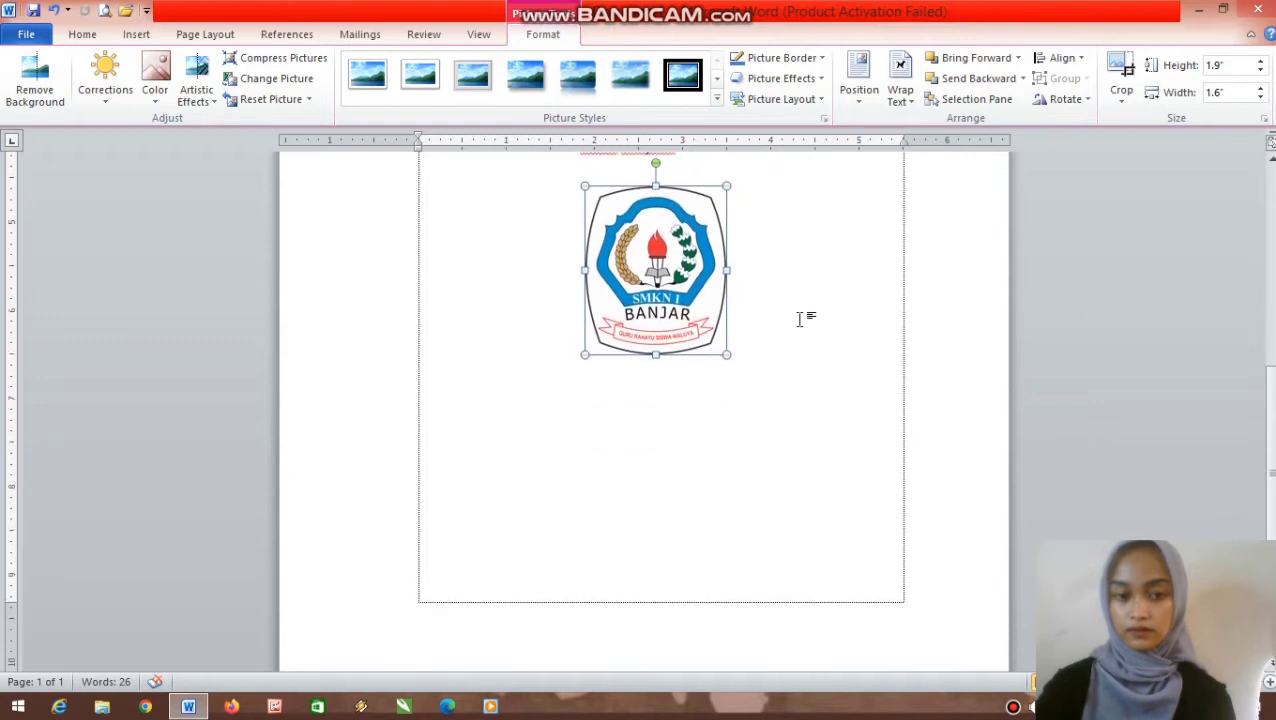
scroll(773, 366, up, 6)
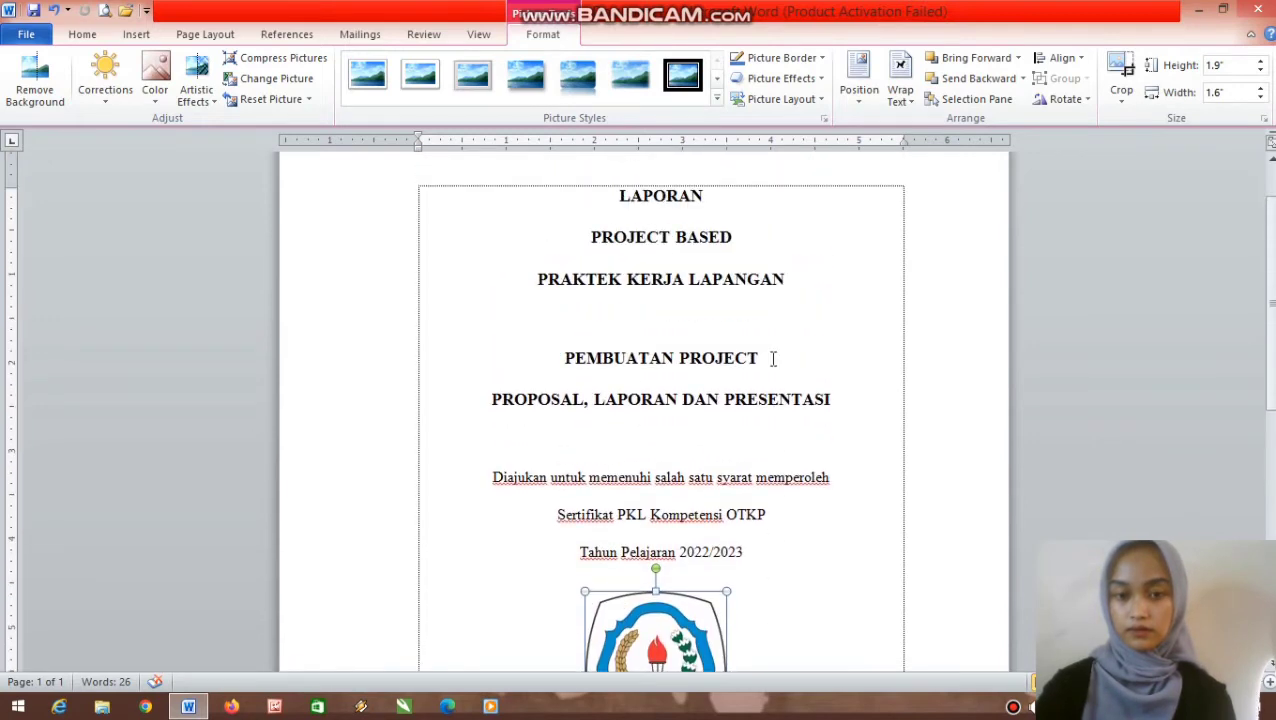
- Deselect the logo and place the cursor on a new line below it
click(700, 323)
scroll(748, 396, down, 5)
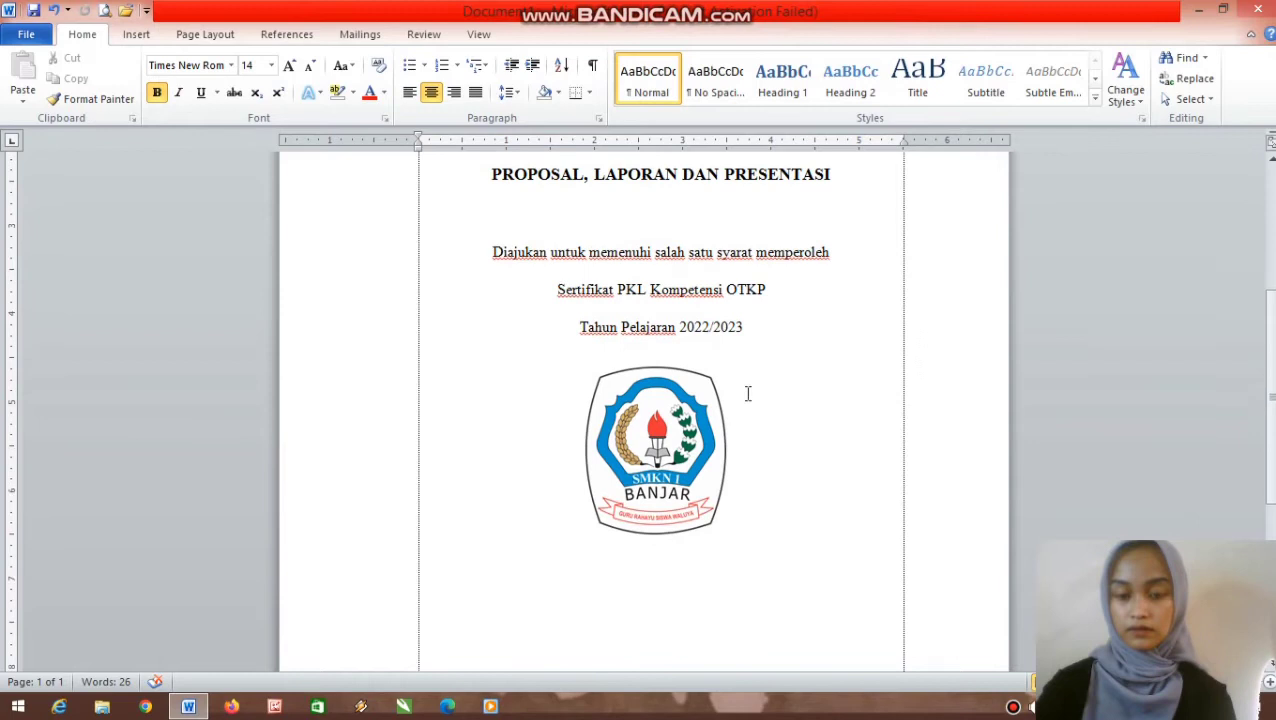
double_click(748, 396)
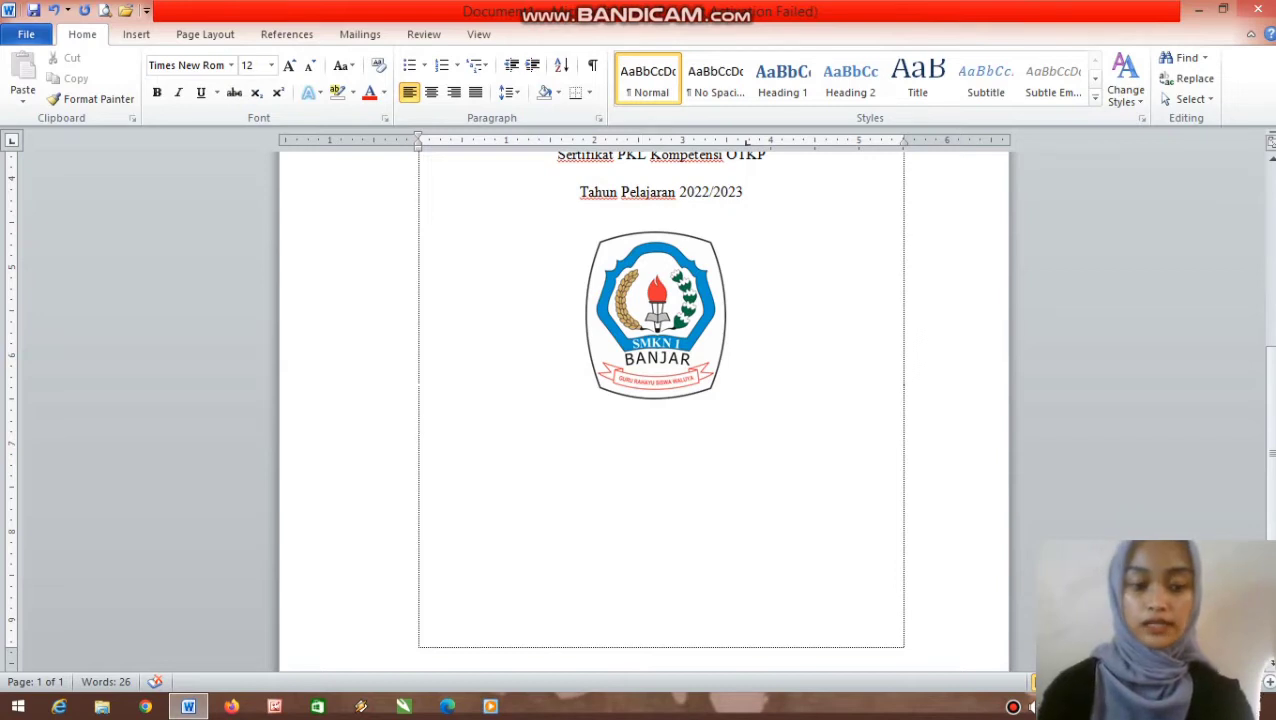
- Type 'Disusun Oleh', the student's name, and 'NIM/NIS' on left-aligned lines below the logo
text(d)
key(BackSpace)
text(Diusu)
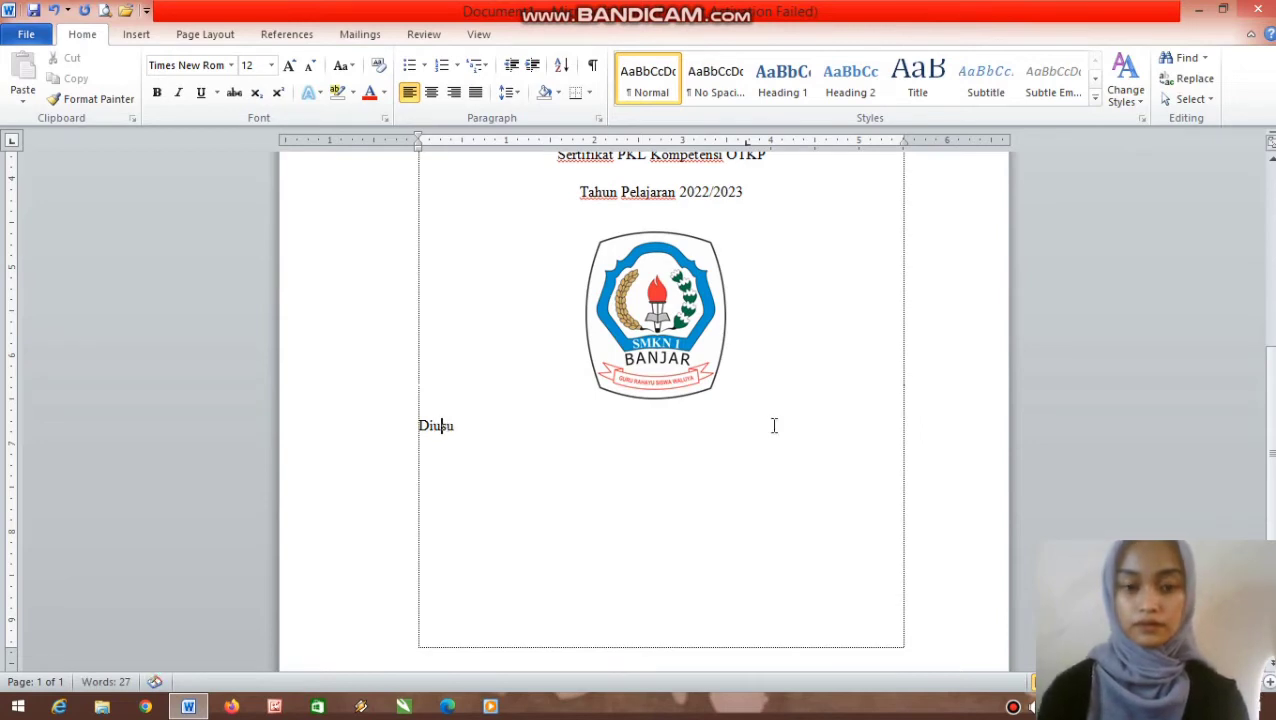
text(s)
key(Right)
text(un )
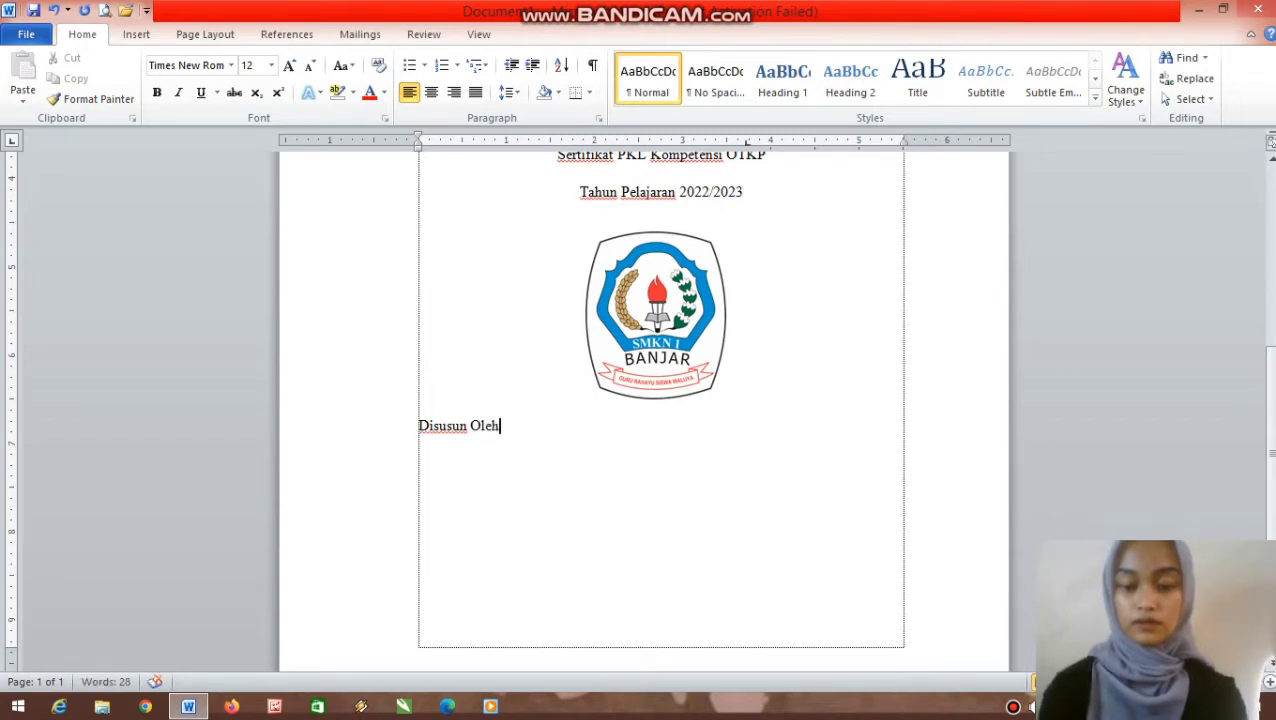
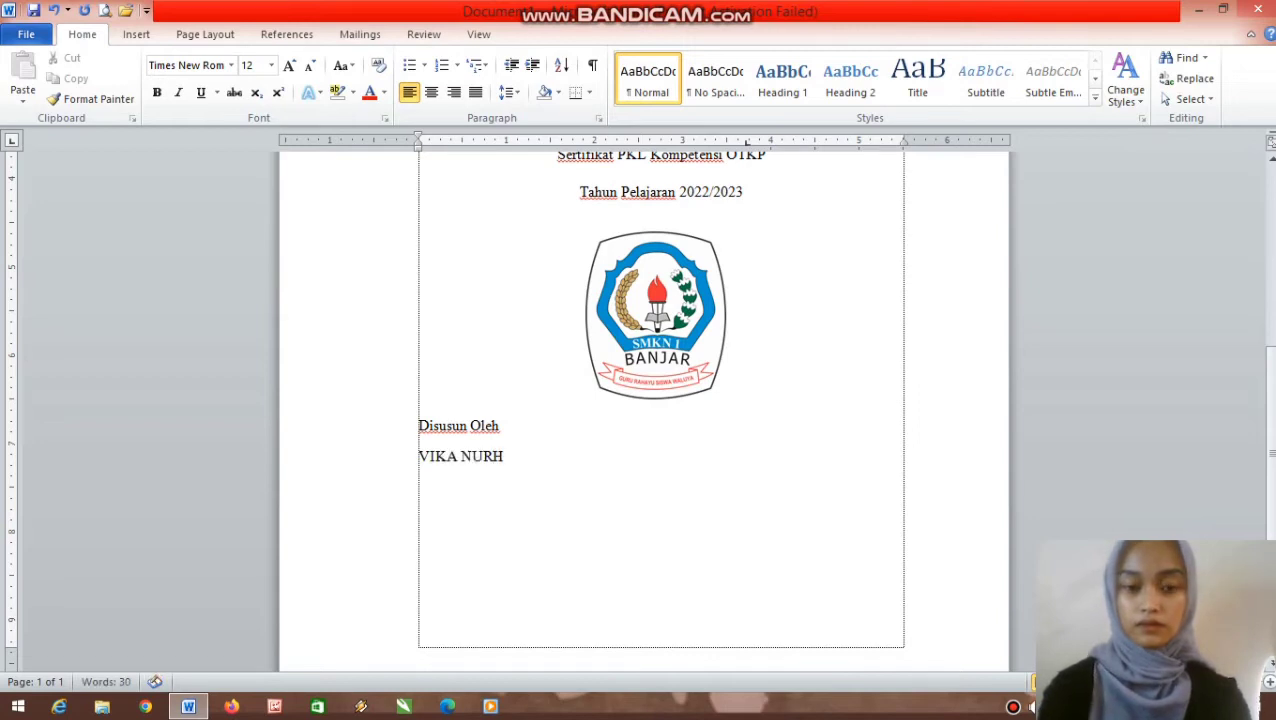
key(Return)
text(NI)
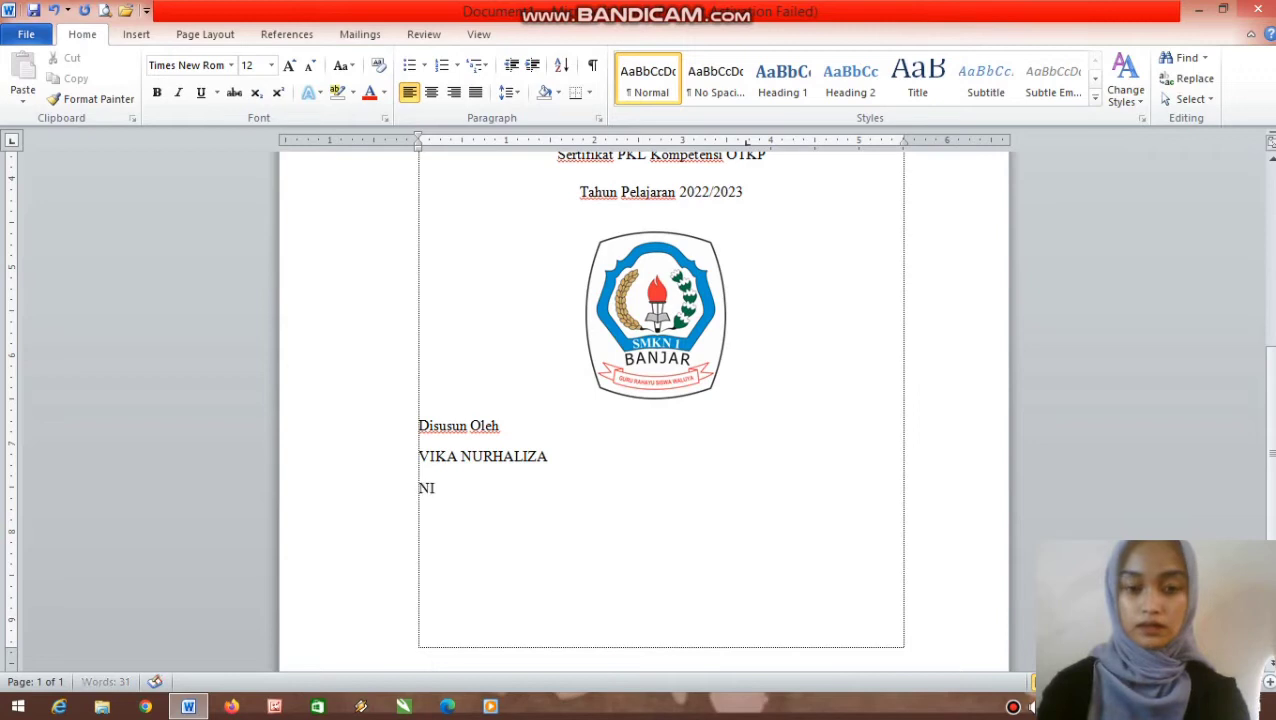
text(M/NIS)
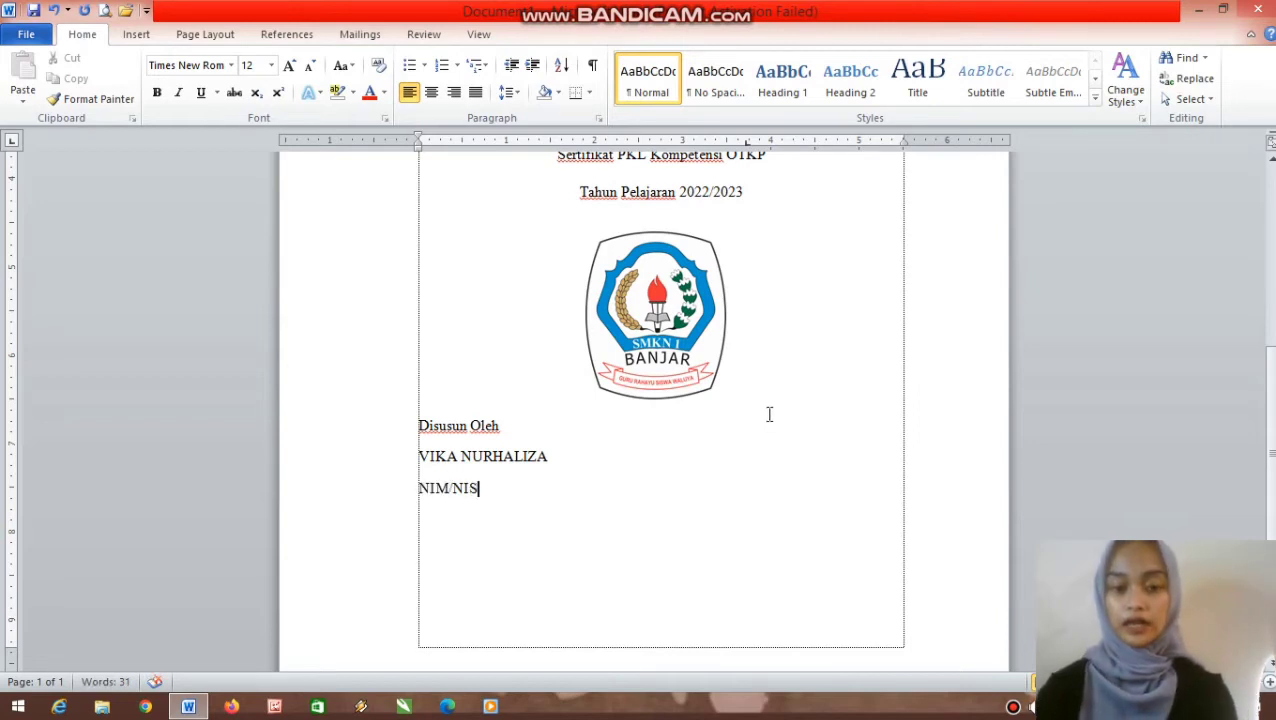
click(561, 427)
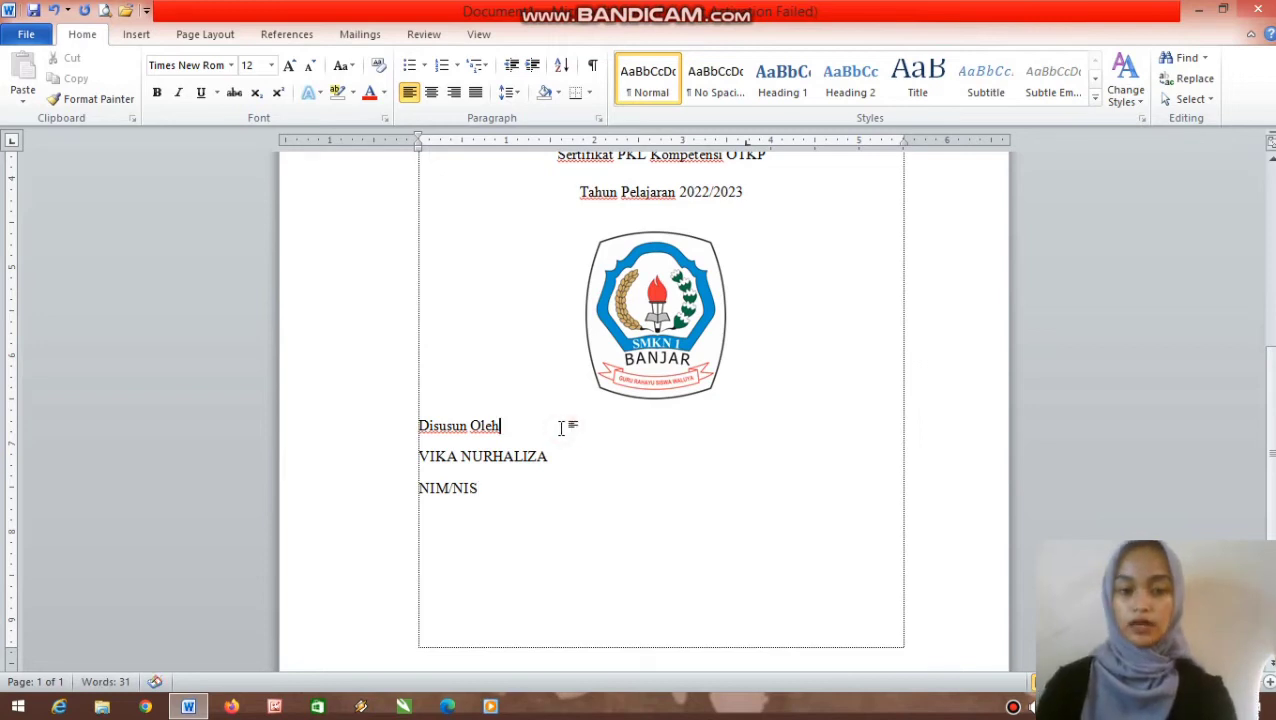
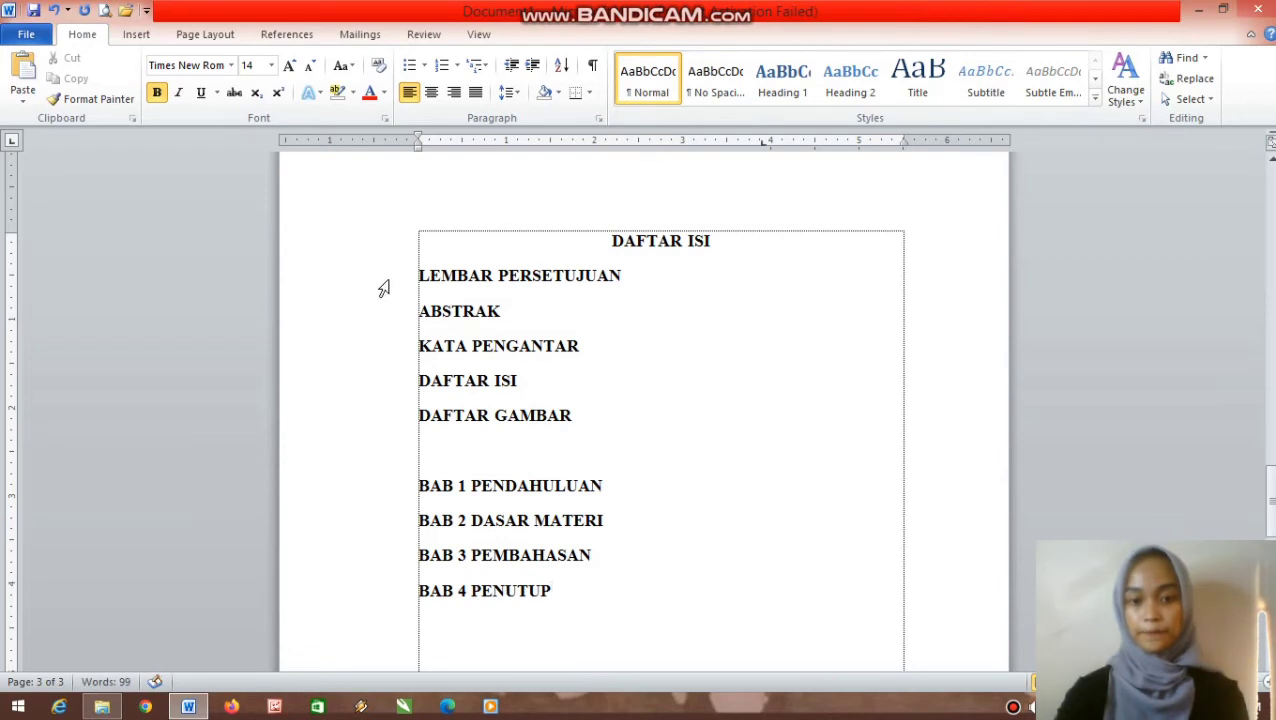
- Shrink the DAFTAR ISI entries from 14 pt to 12 pt
drag(419, 276, 541, 592)
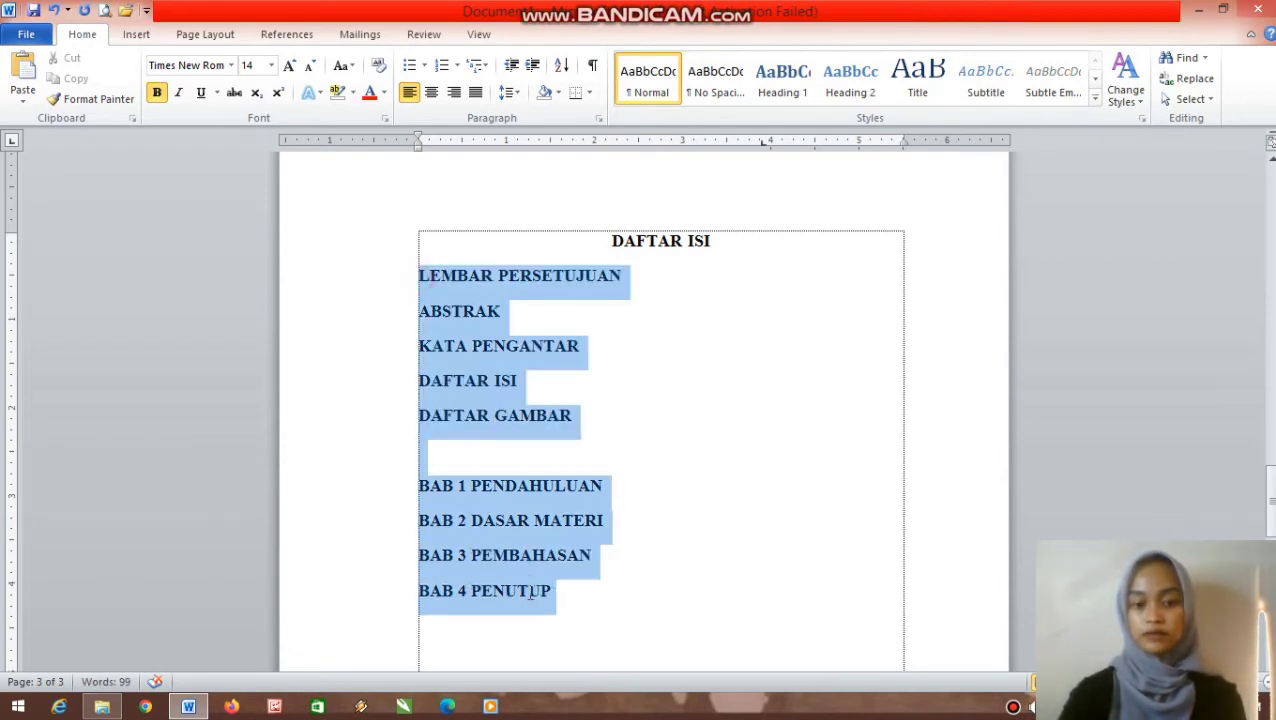
click(270, 66)
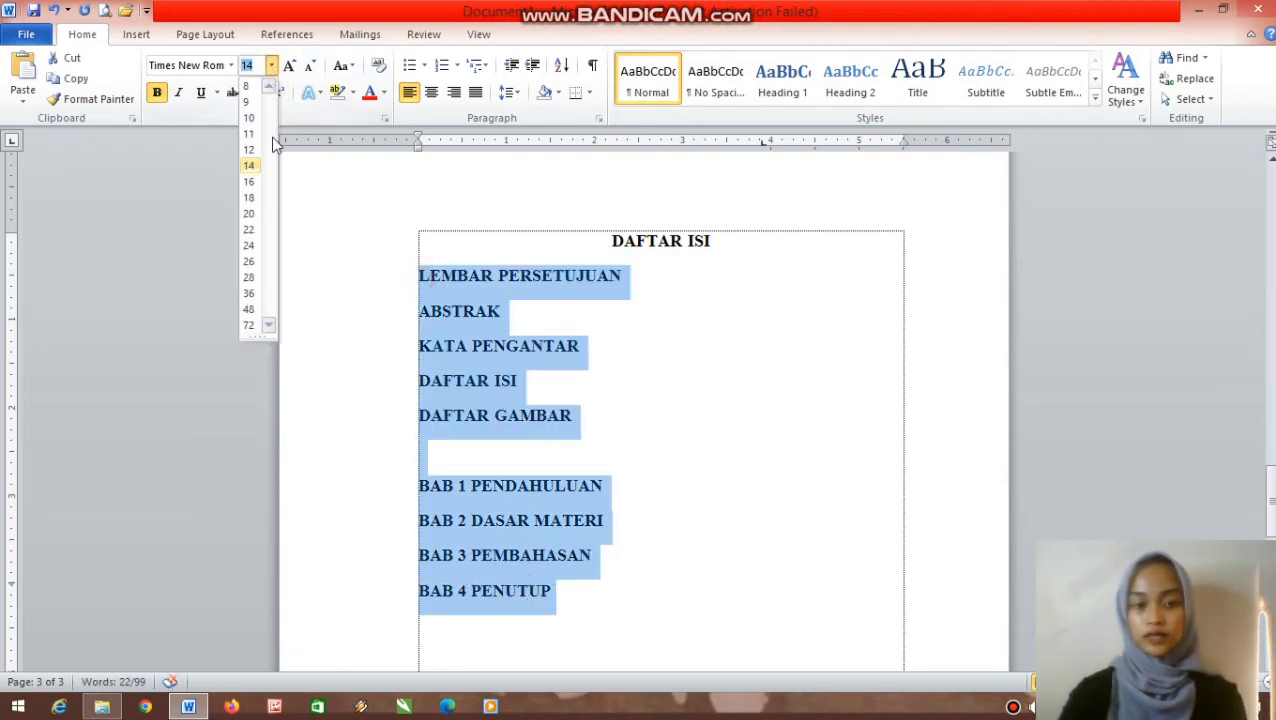
click(258, 146)
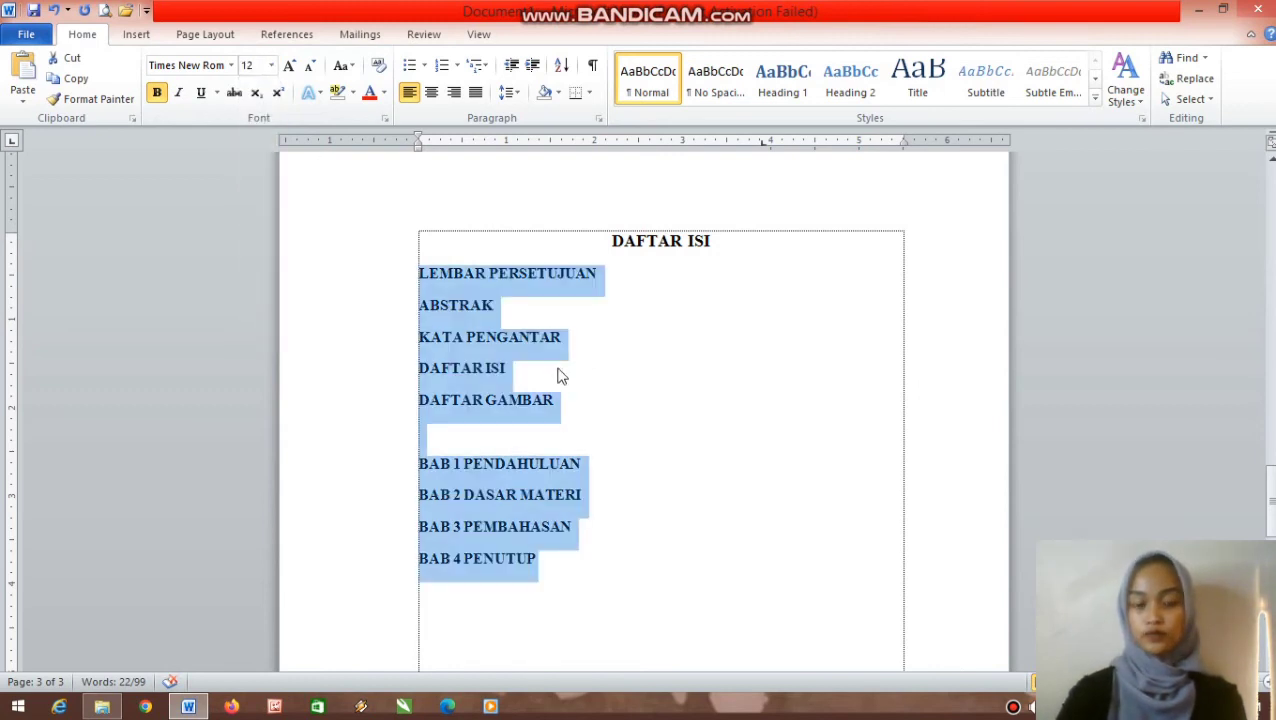
click(585, 401)
click(592, 464)
click(597, 496)
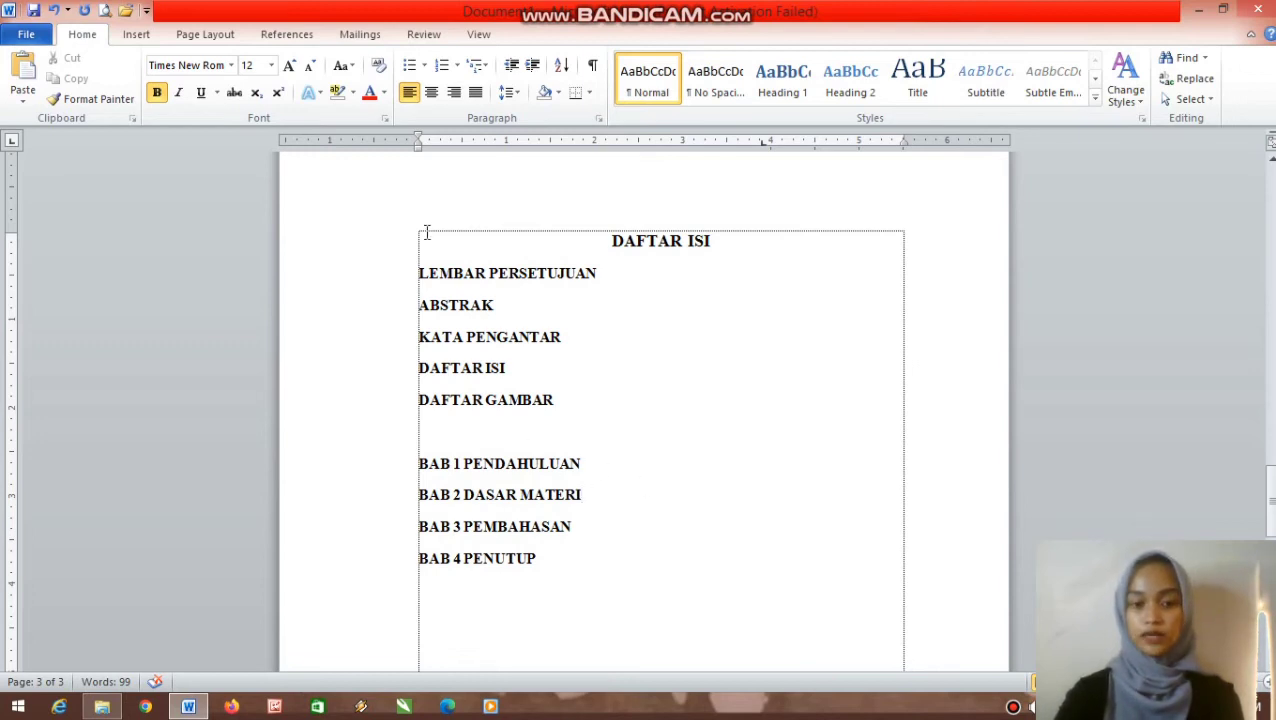
- Add a ruler tab stop near the 5 mark to the entries, removing a misplaced 4-inch stop
drag(420, 280, 570, 558)
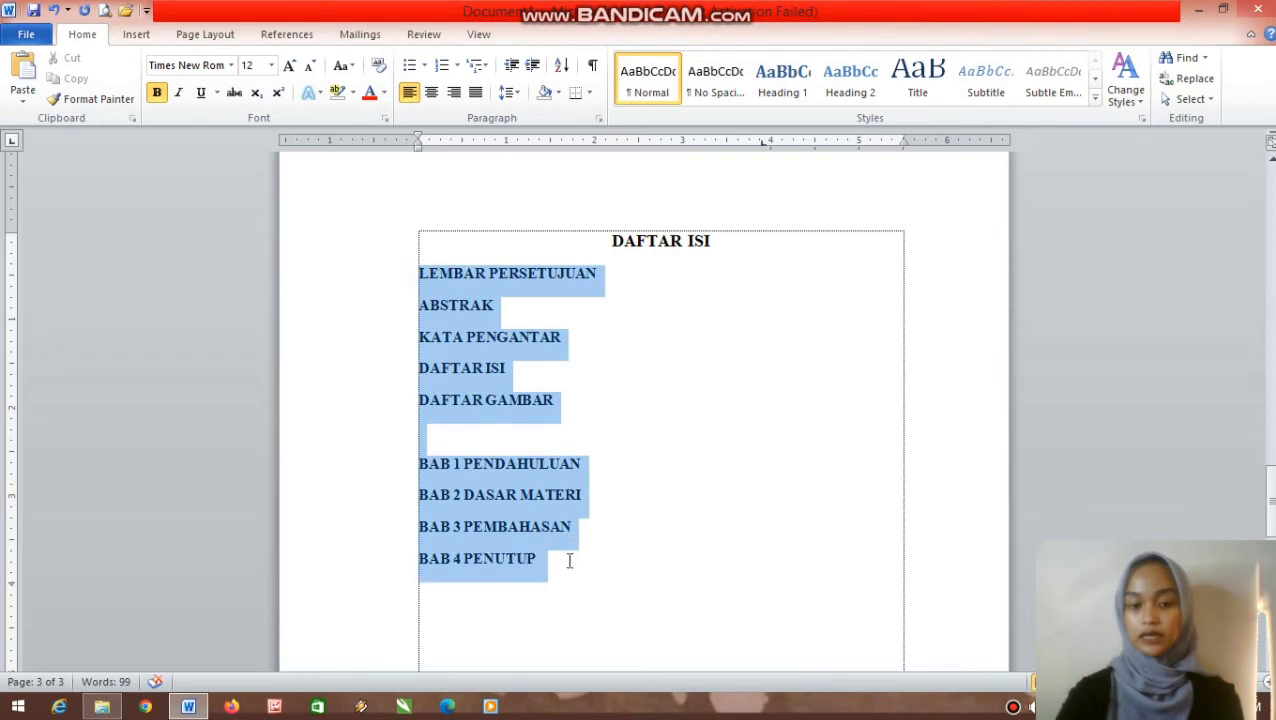
drag(765, 148, 832, 151)
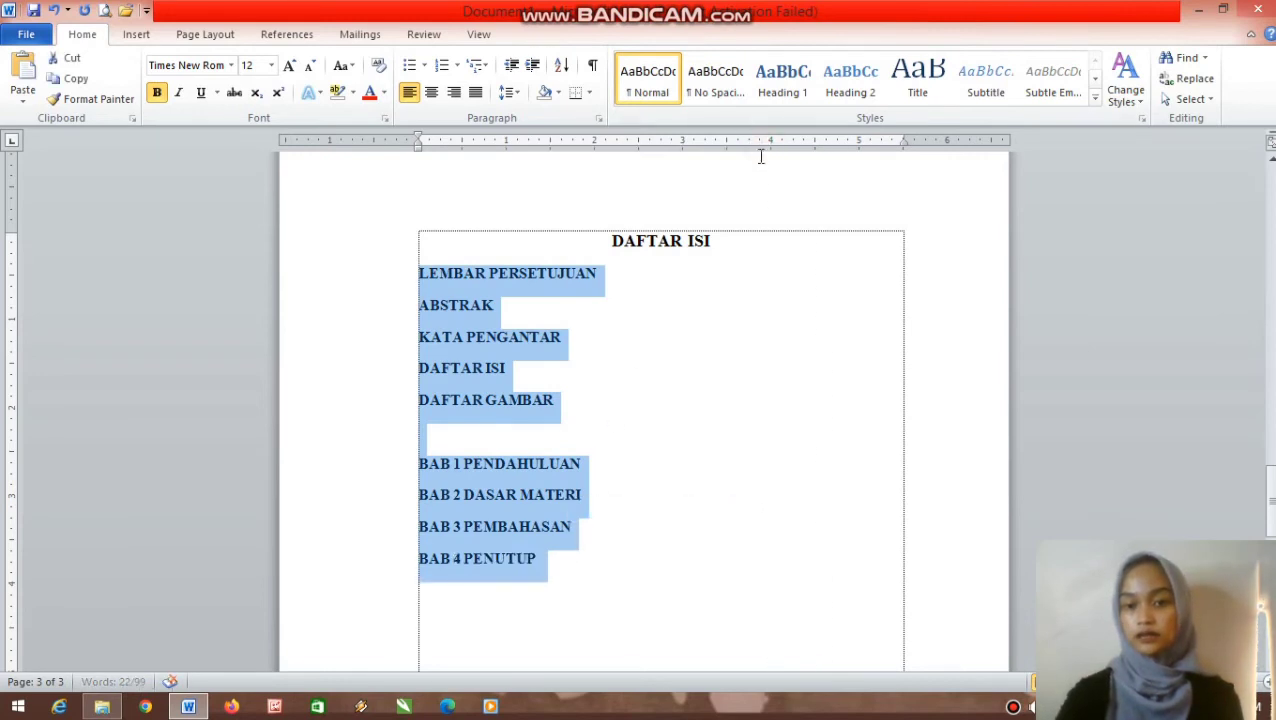
drag(759, 144, 877, 162)
click(54, 10)
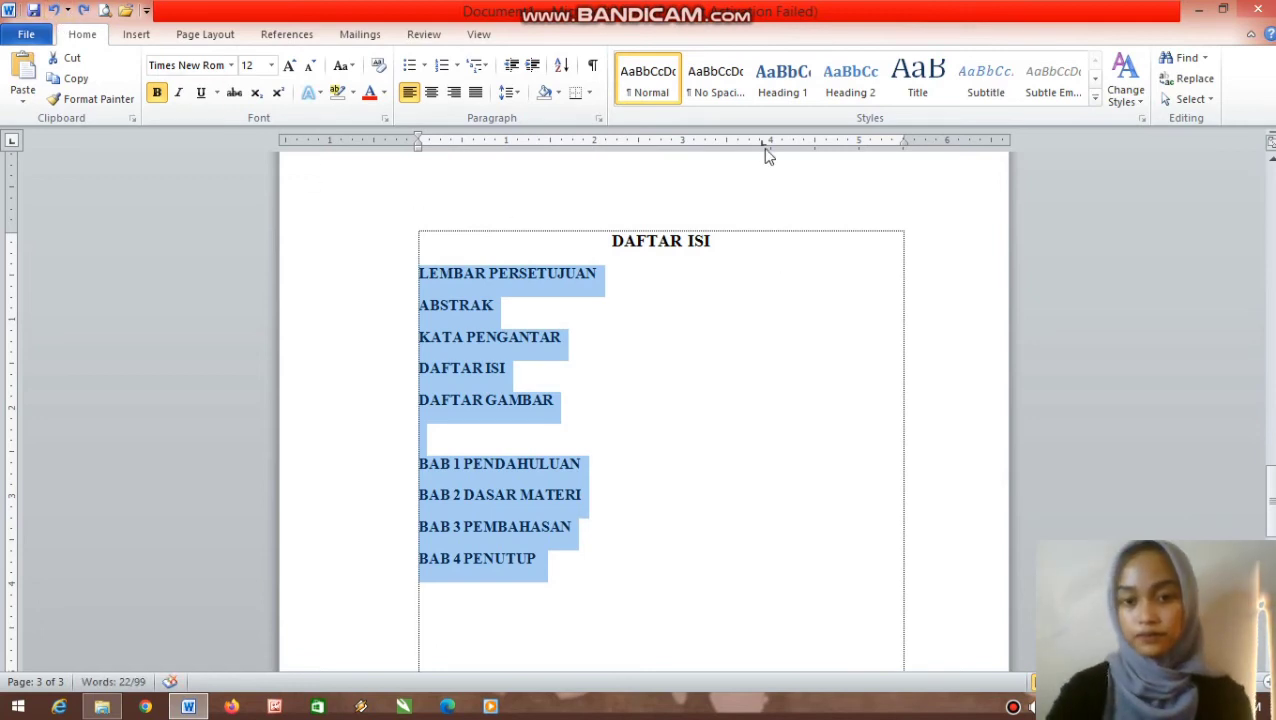
drag(764, 146, 872, 153)
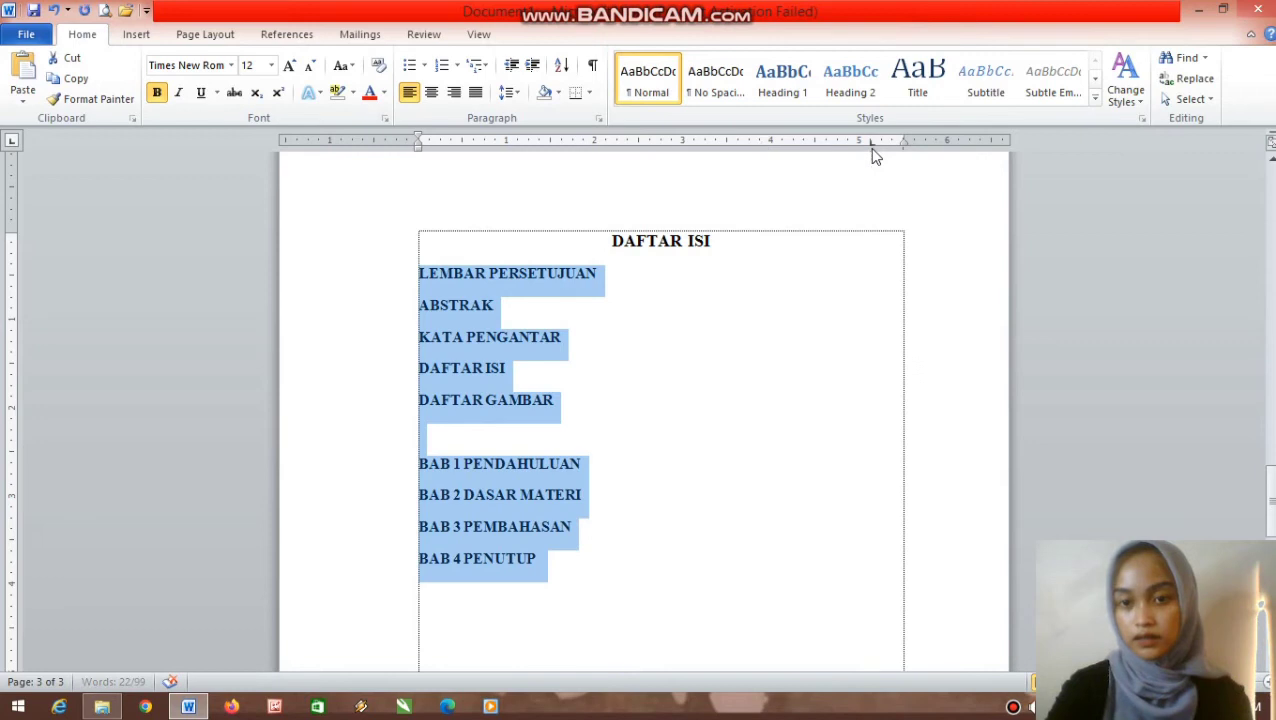
- In Paragraph > Tabs, give the 5.13" tab stop a dotted leader (style 2)
right_click(570, 273)
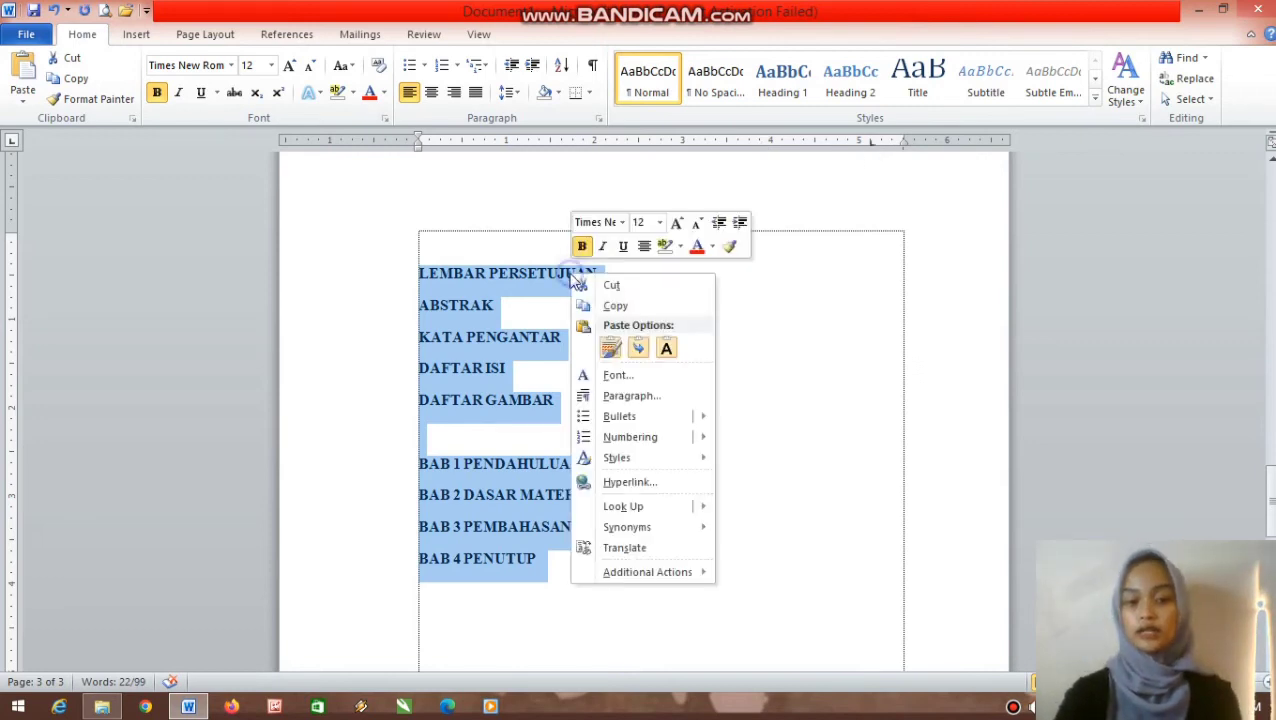
click(624, 396)
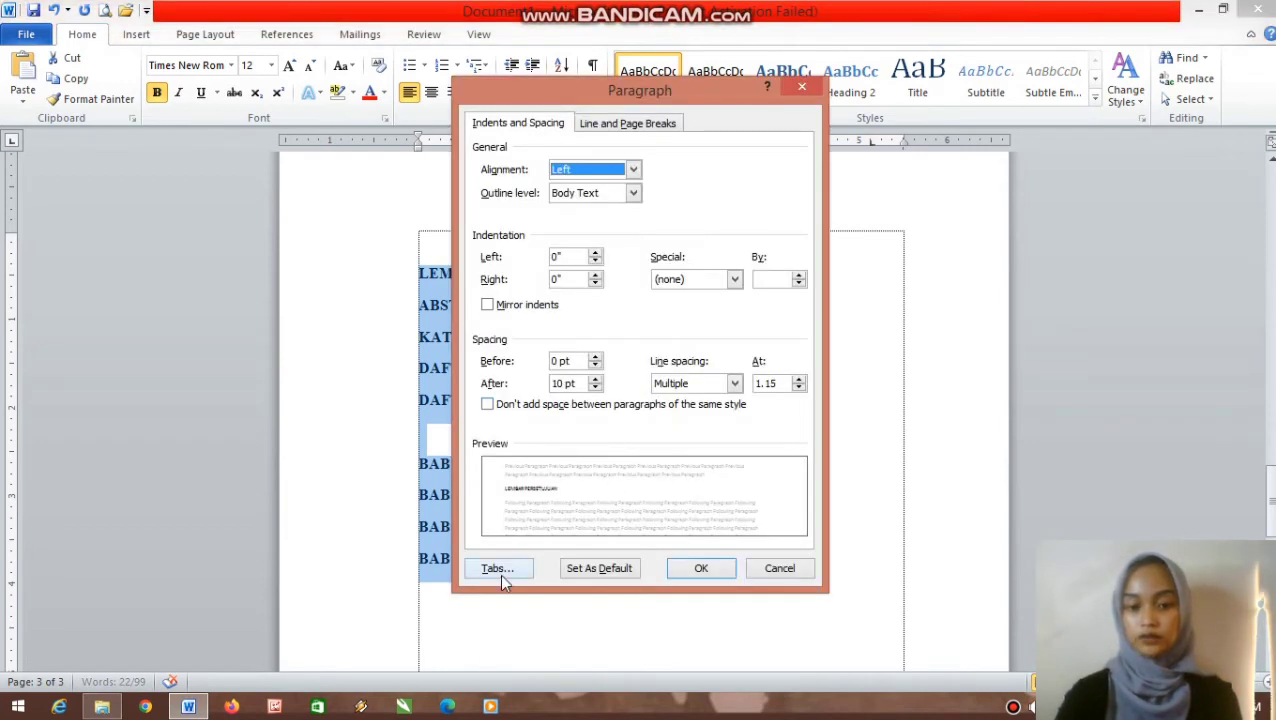
click(498, 568)
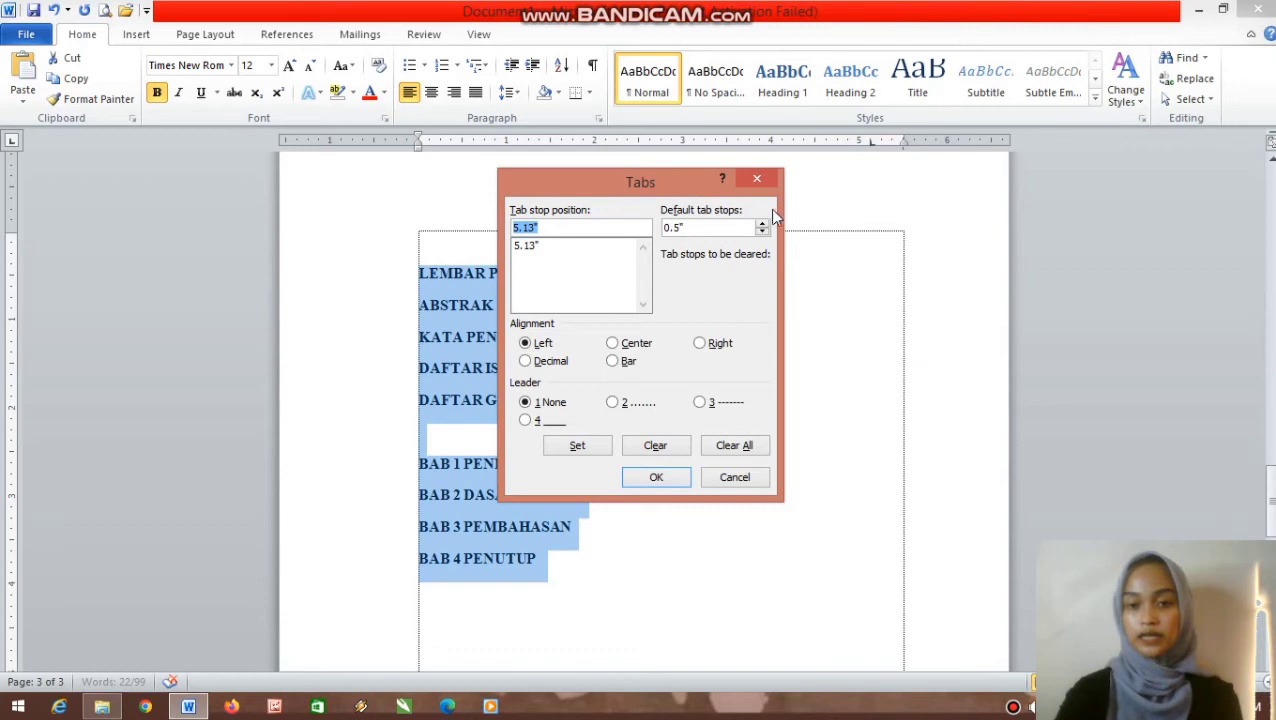
click(530, 246)
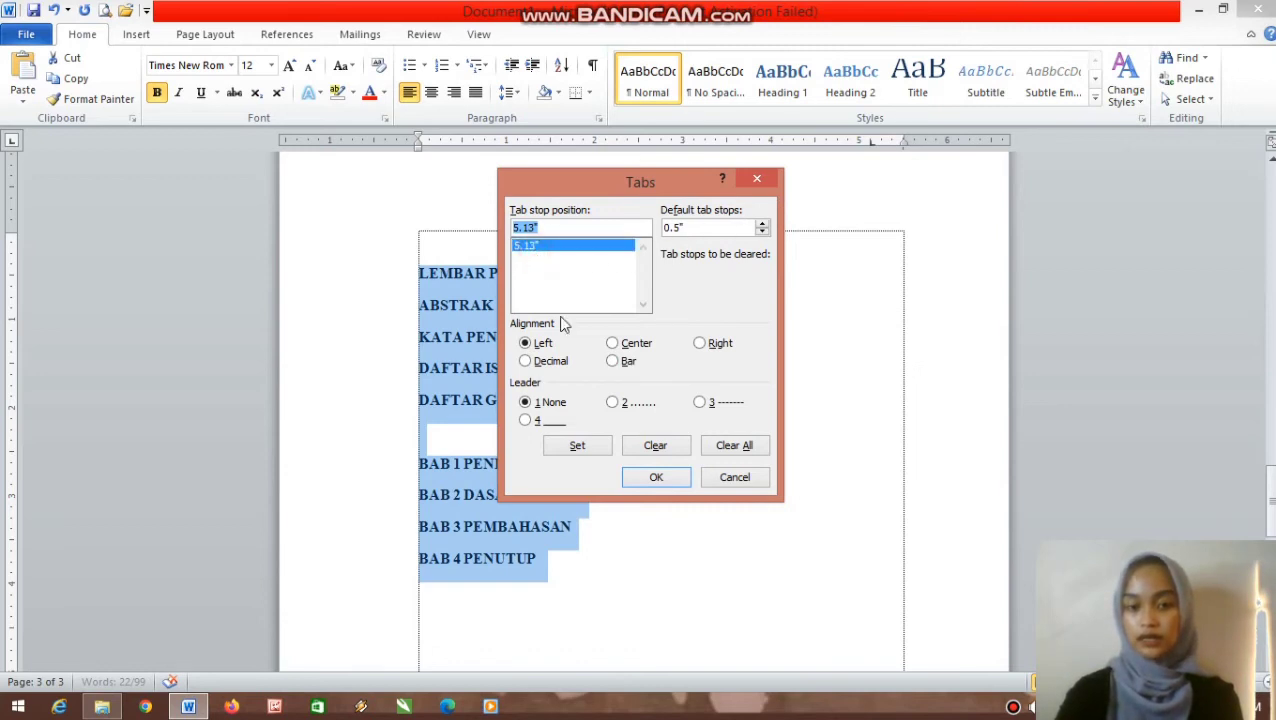
click(620, 412)
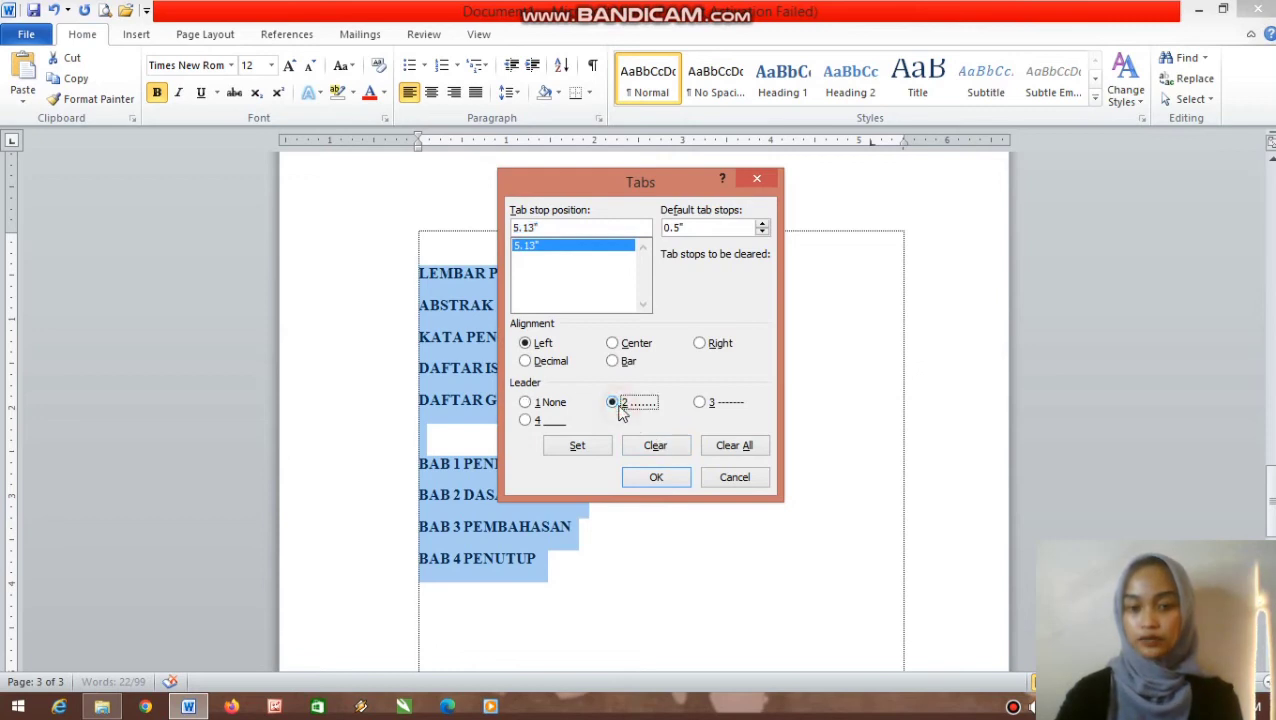
click(593, 447)
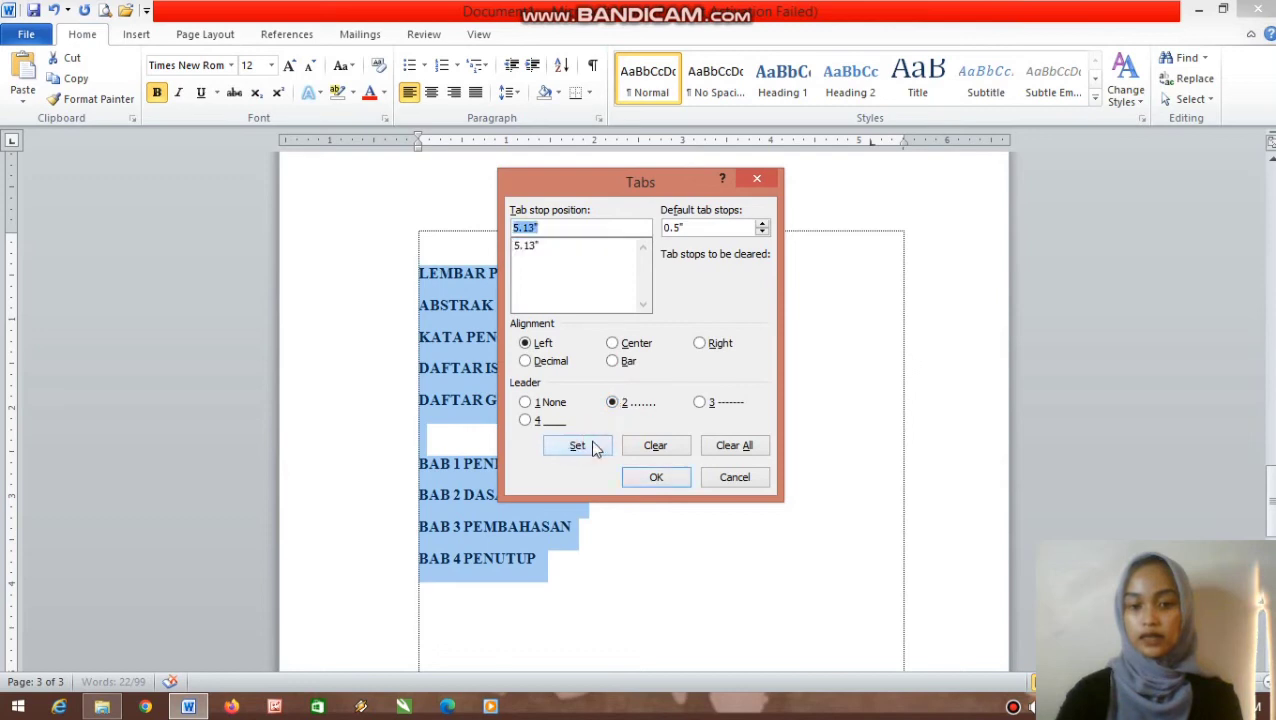
click(579, 250)
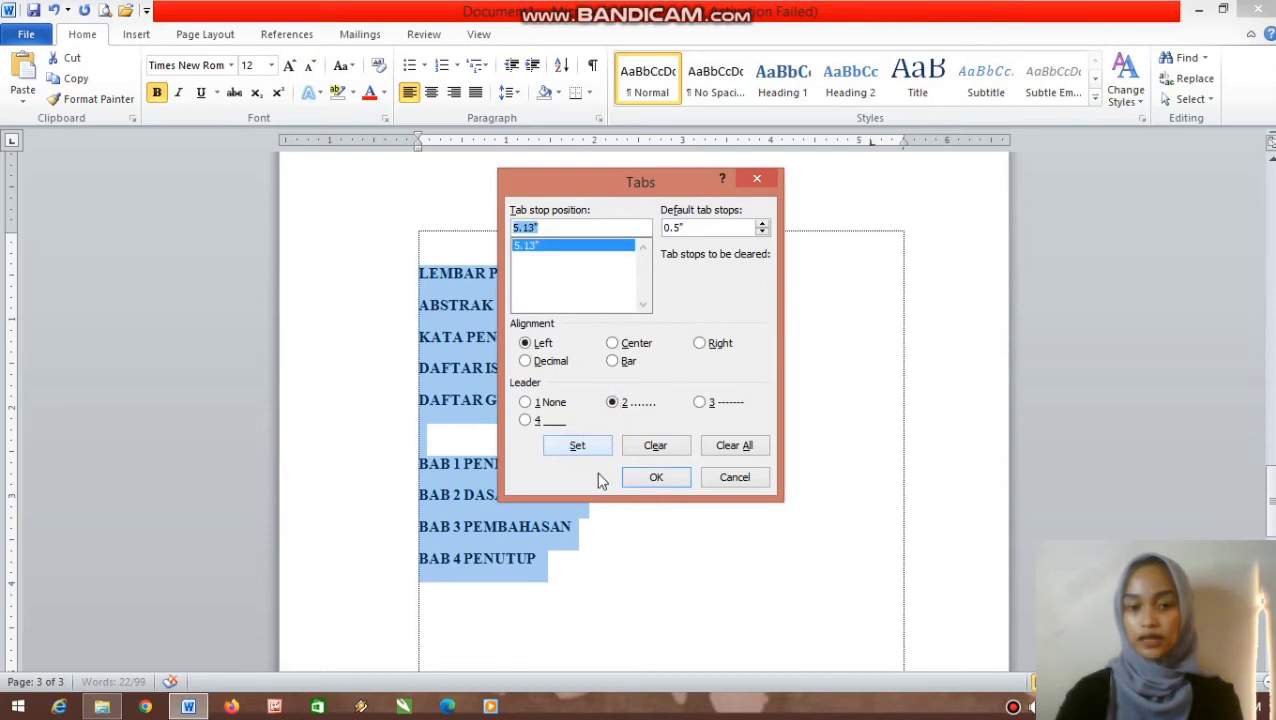
click(656, 477)
click(666, 286)
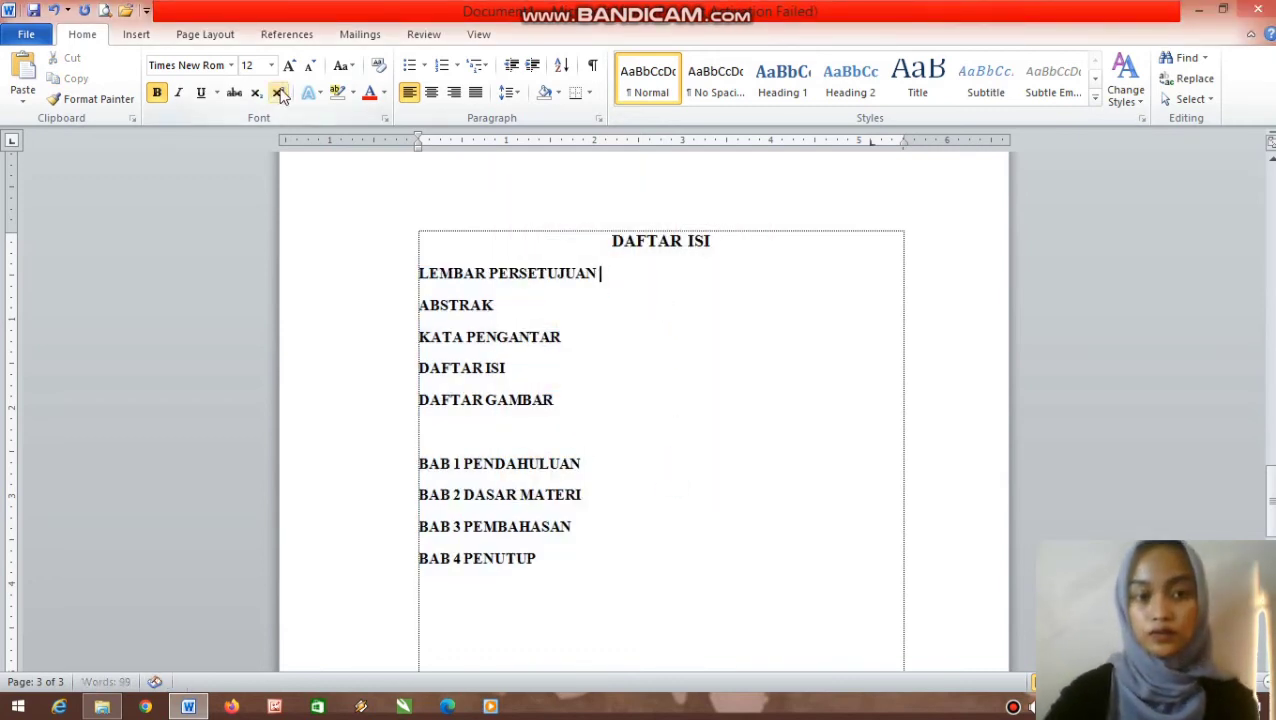
- Add non-bold dotted leaders after LEMBAR PERSETUJUAN, ABSTRAK, KATA PENGANTAR and DAFTAR ISI
click(157, 93)
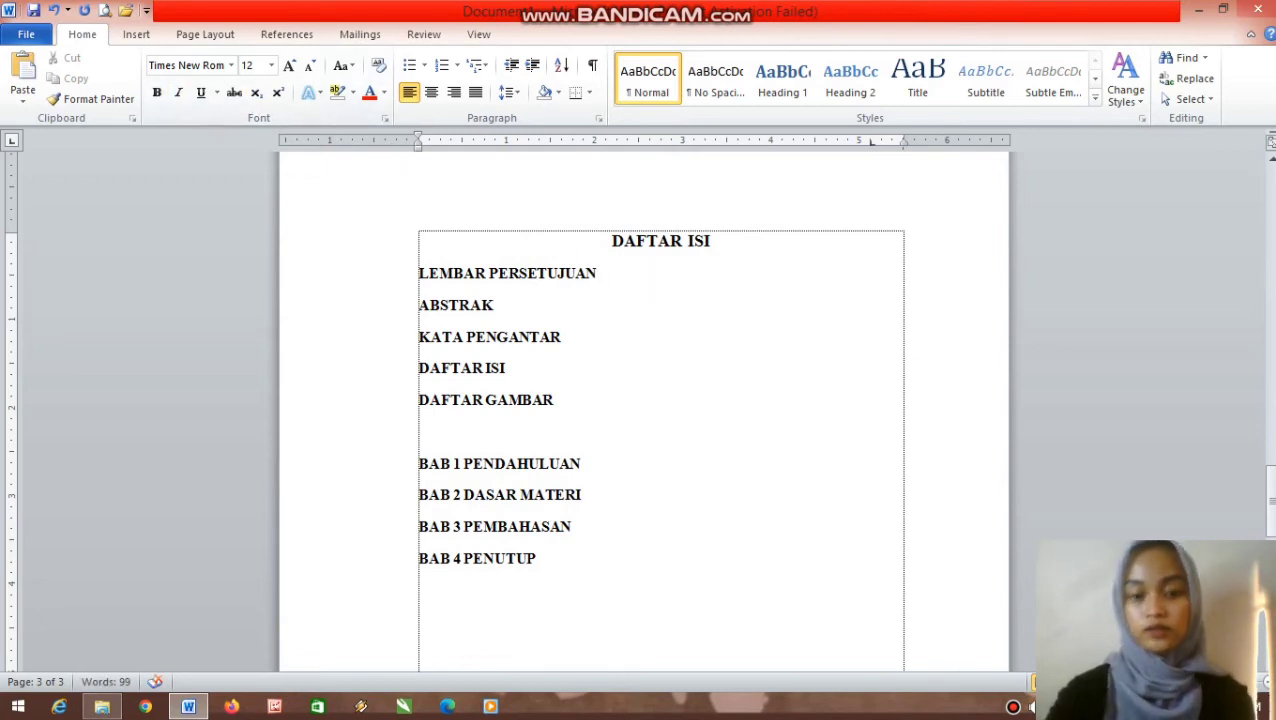
key(ctrl+b)
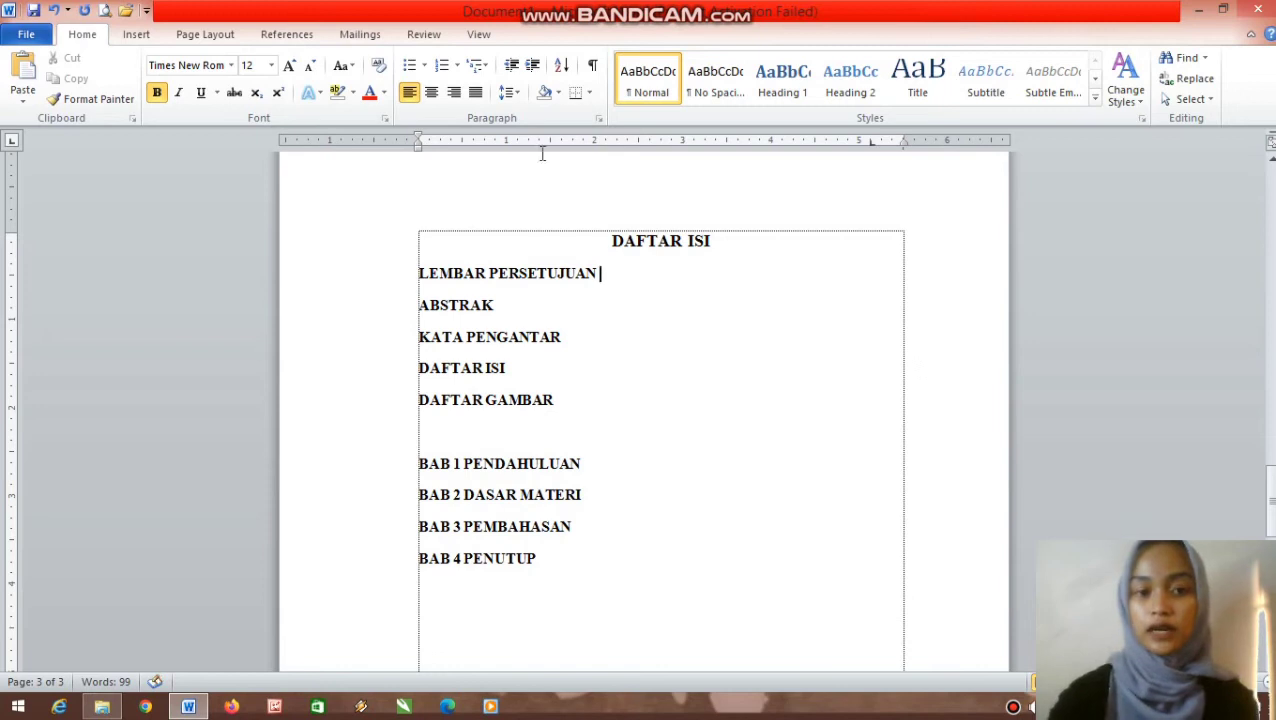
click(156, 93)
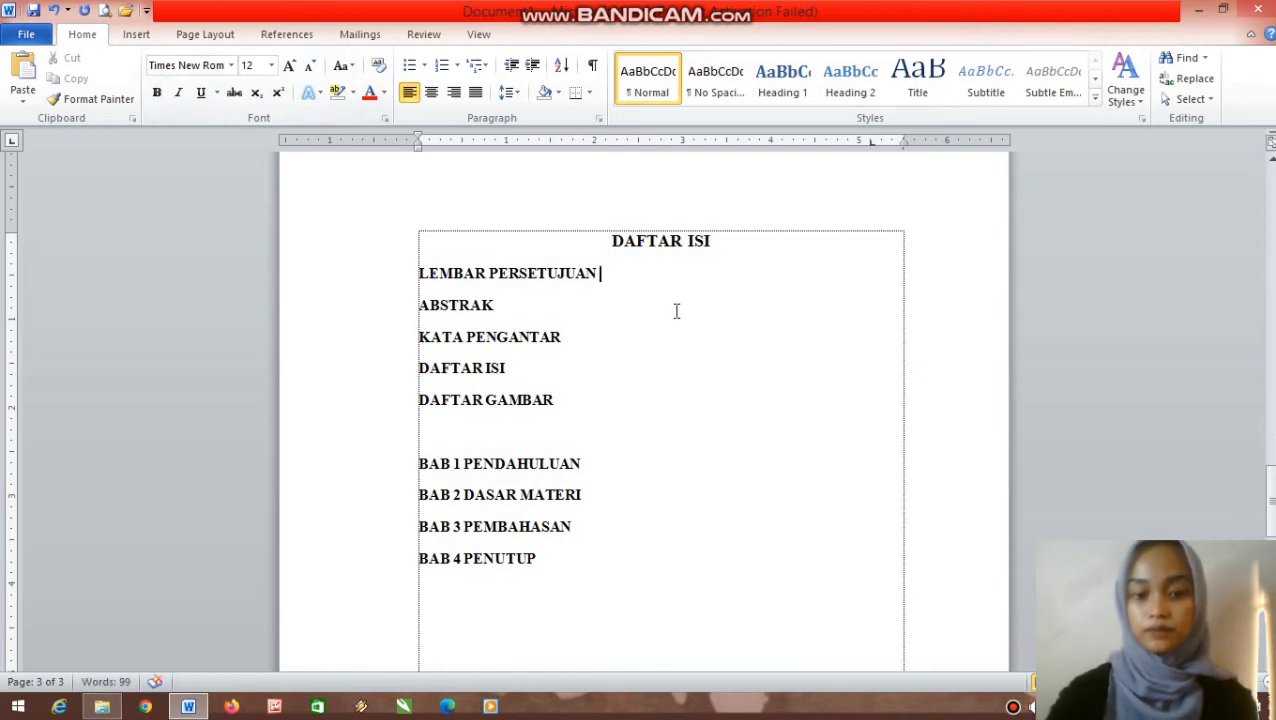
key(Tab)
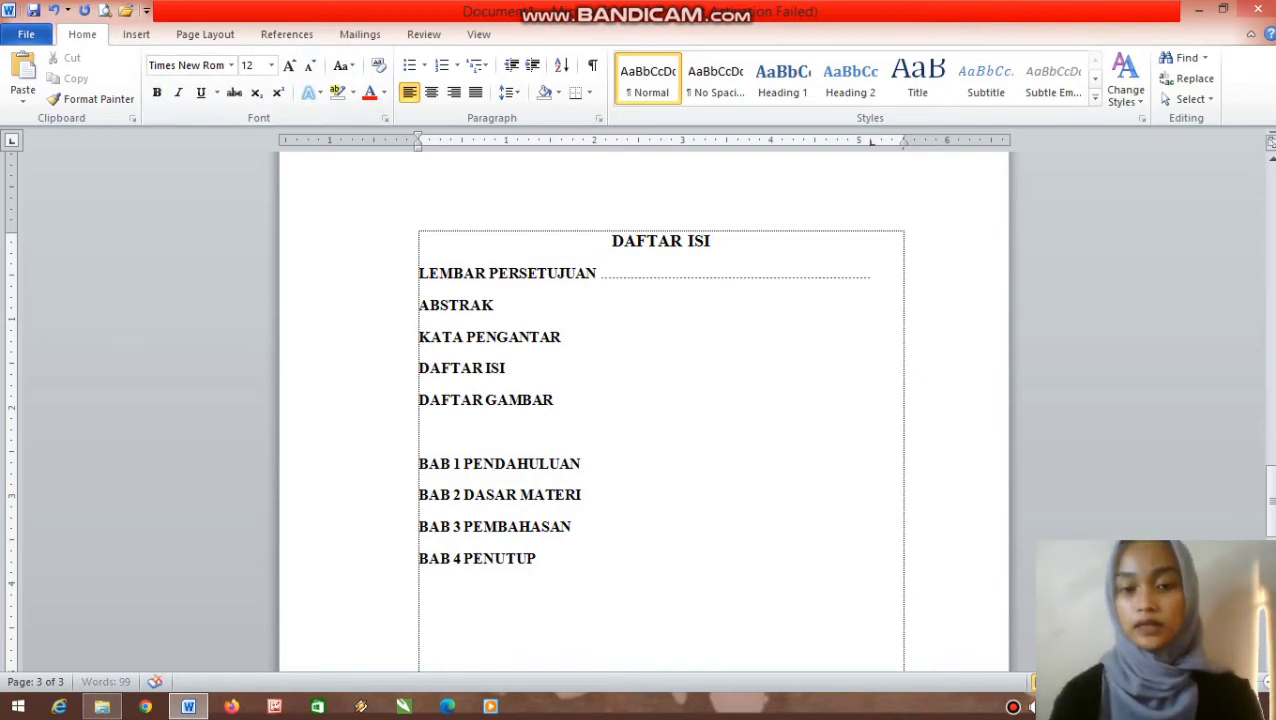
key(Down)
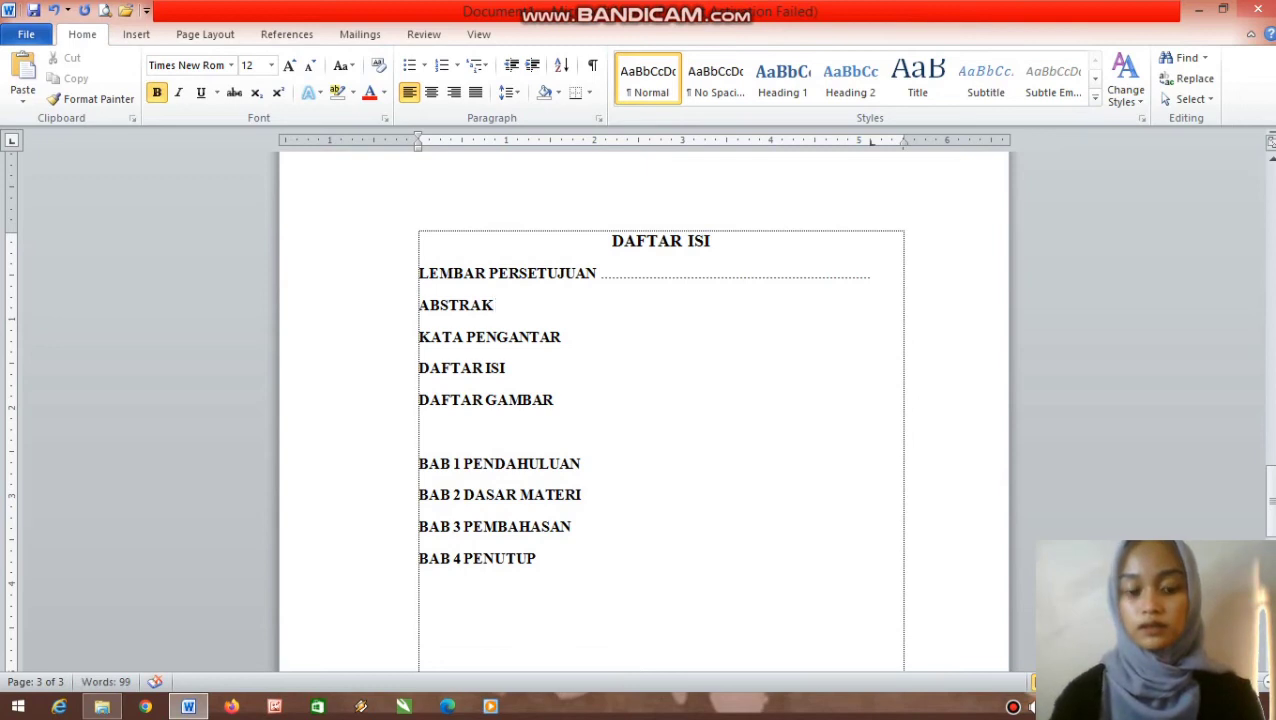
key(ctrl+b)
key(Tab)
key(Down)
key(ctrl+b)
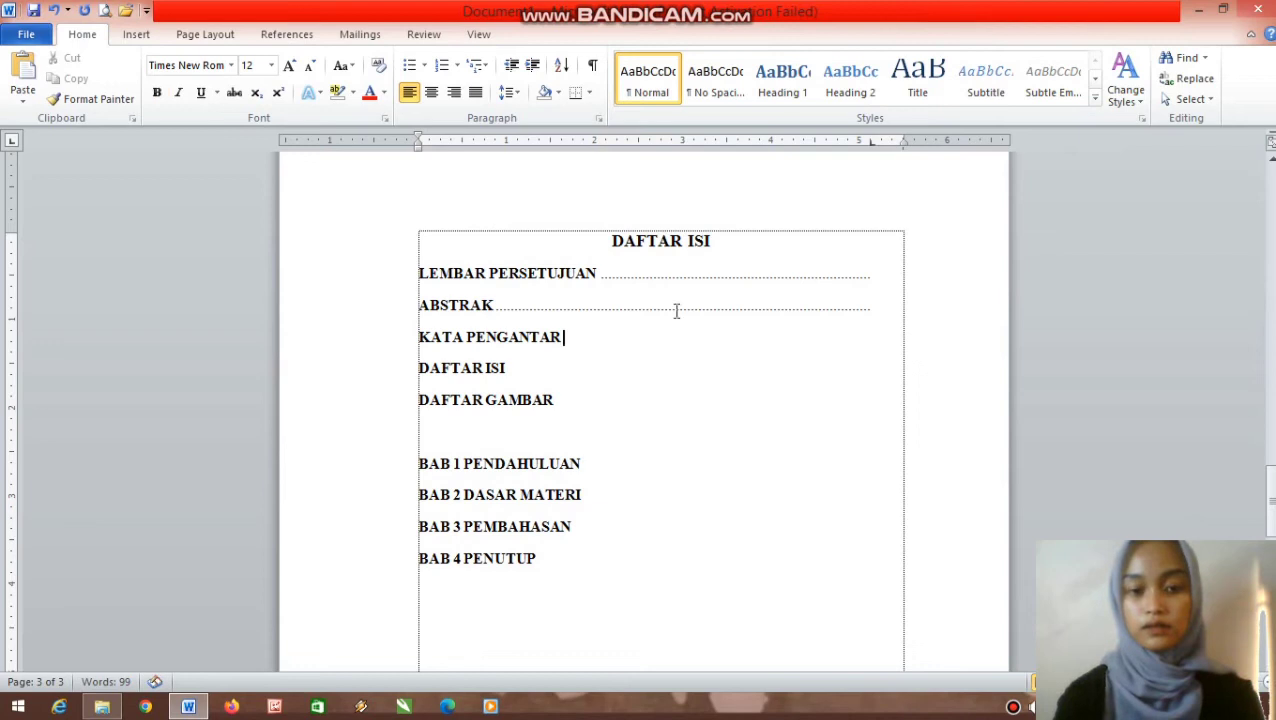
key(Tab)
key(Down)
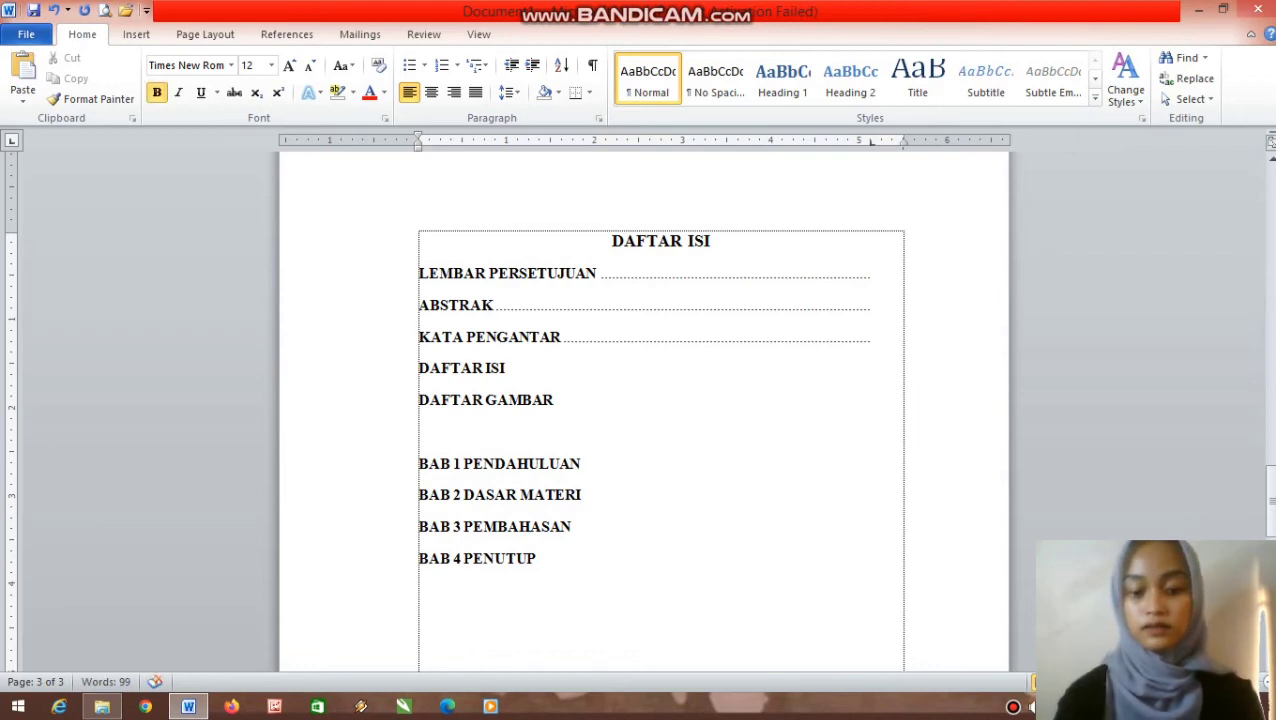
key(ctrl+b)
key(Tab)
- Add non-bold dotted leaders after DAFTAR GAMBAR and BAB 1 through BAB 4 PENUTUP
key(Down)
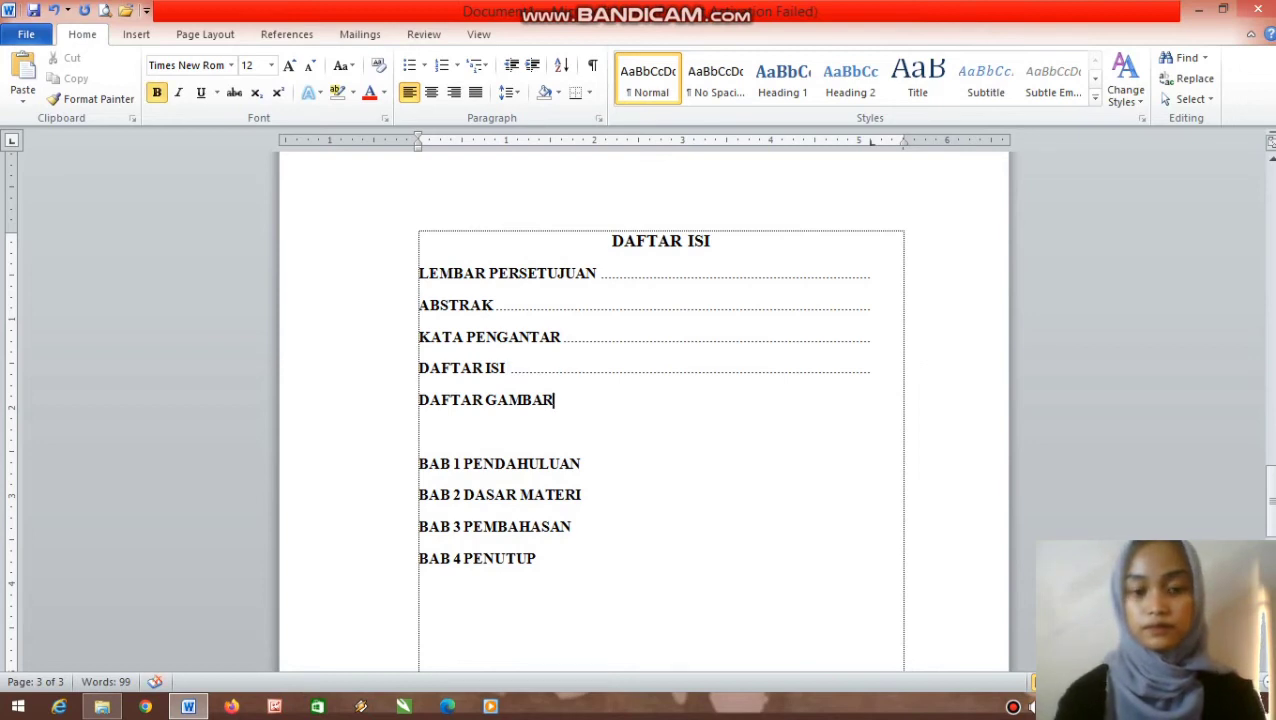
key(ctrl+b)
key(Tab)
key(Down)
key(Down)
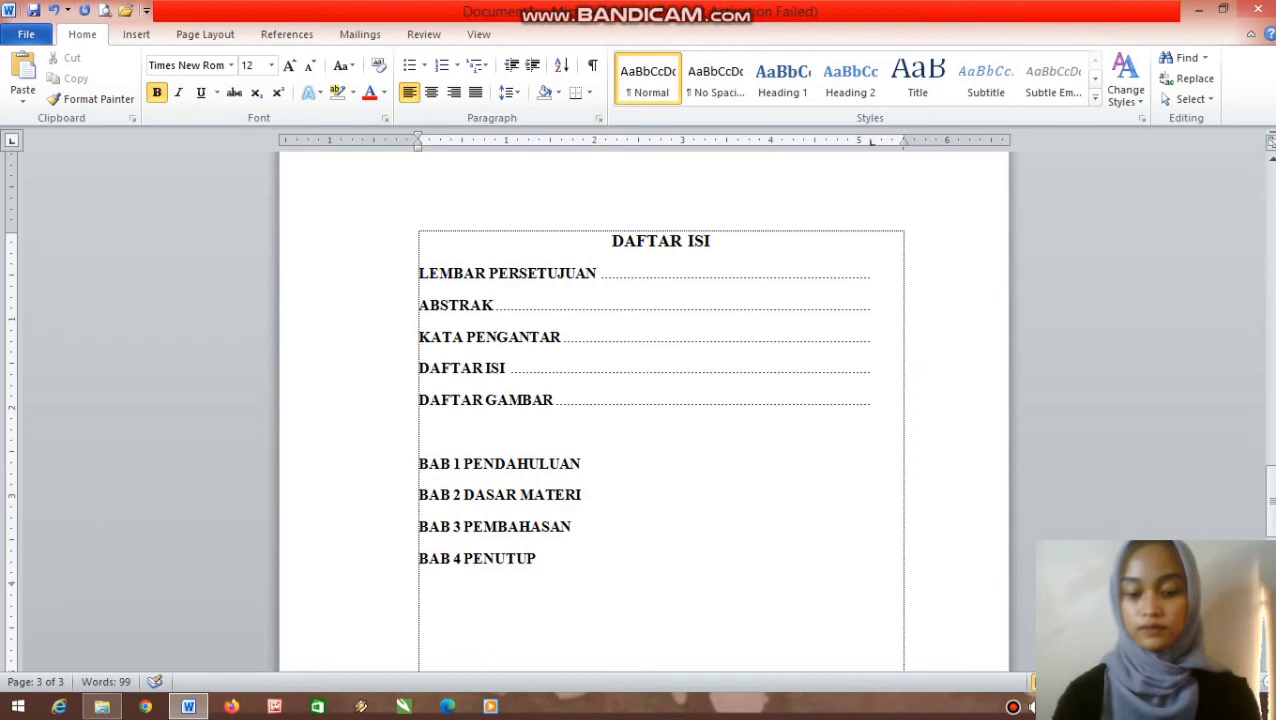
key(ctrl+b)
key(Tab)
key(Down)
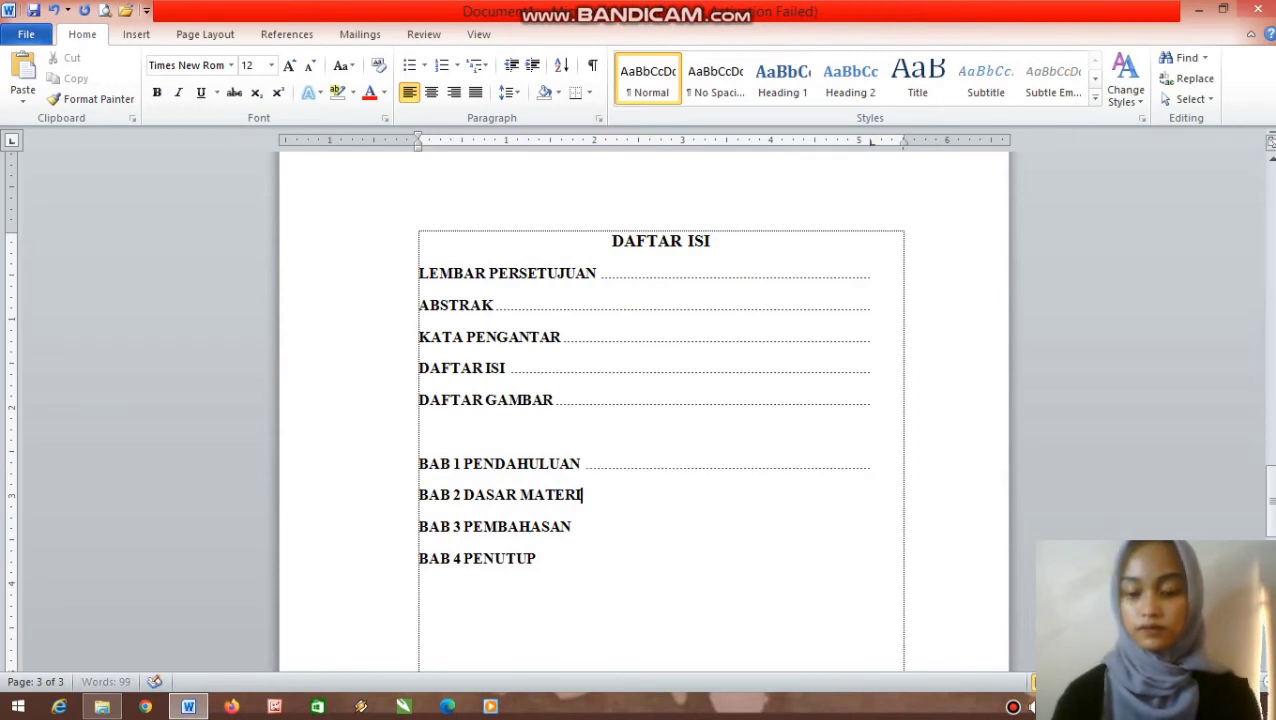
key(ctrl+b)
key(Tab)
key(Down)
key(ctrl+b)
key(Tab)
key(Down)
key(ctrl+b)
key(Tab)
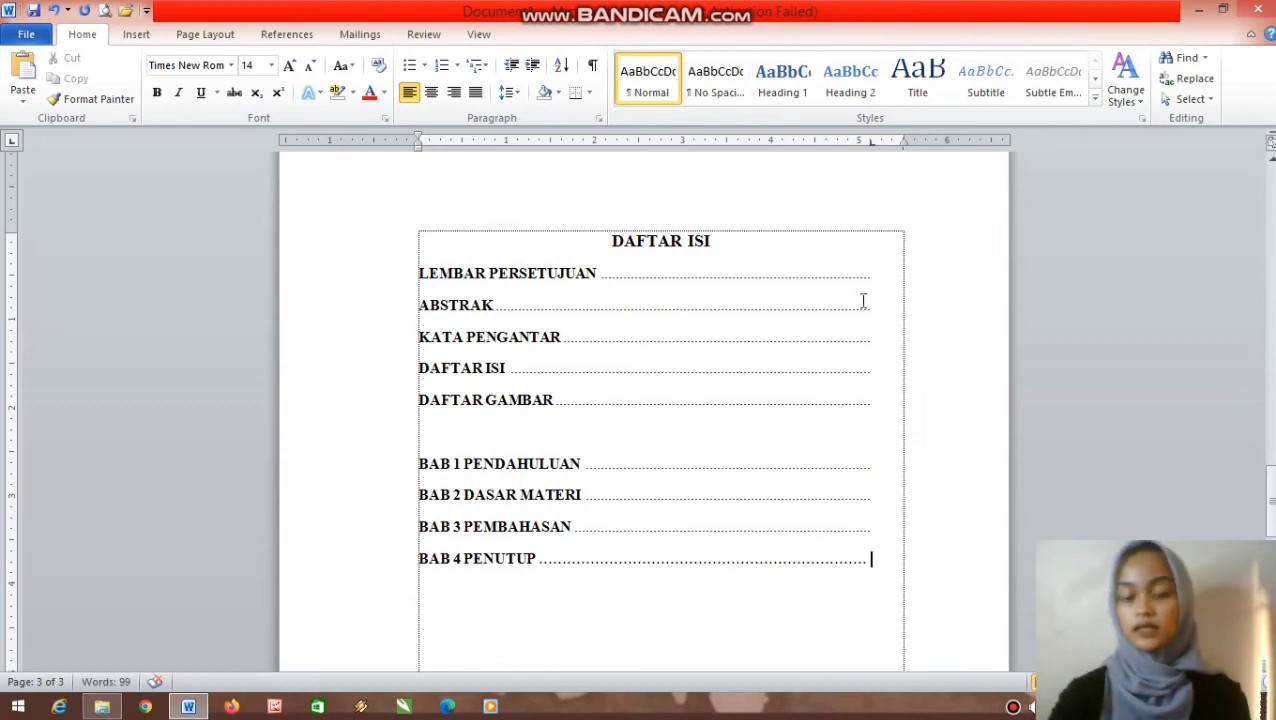
- Add a blank line under the DAFTAR ISI heading and page numbers 1–4 after the first four leaders
click(832, 237)
key(Return)
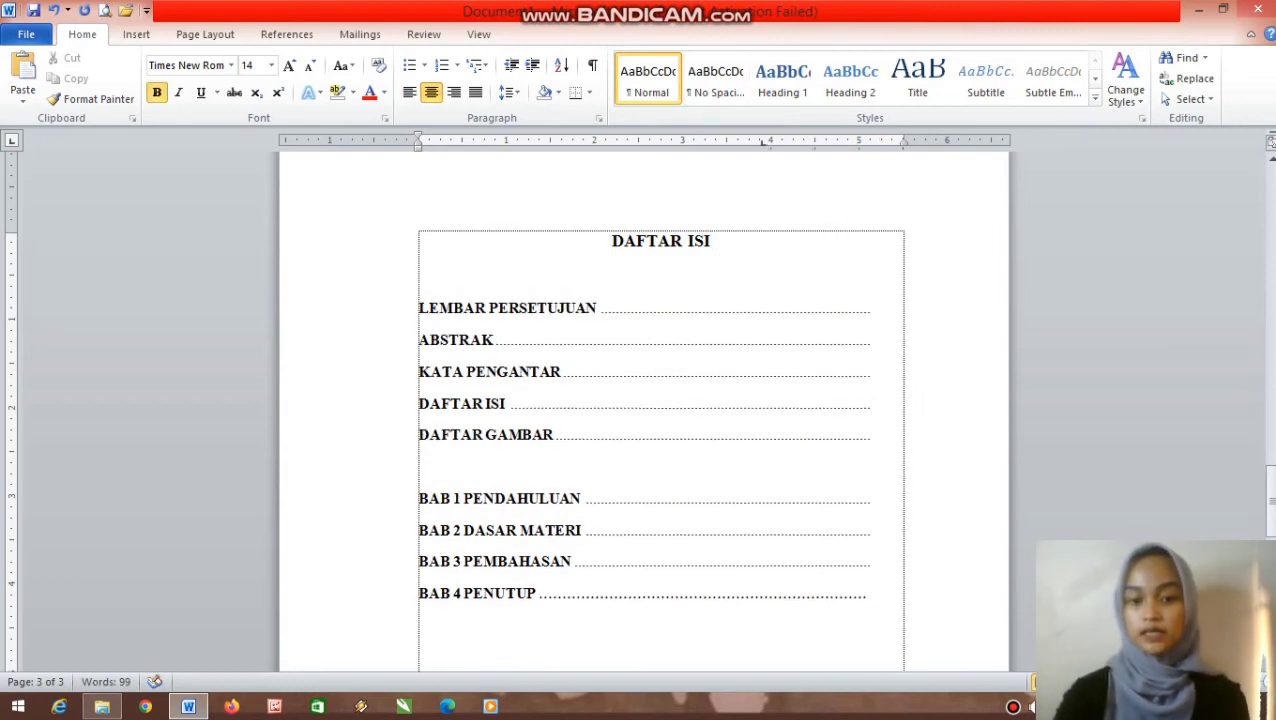
click(875, 313)
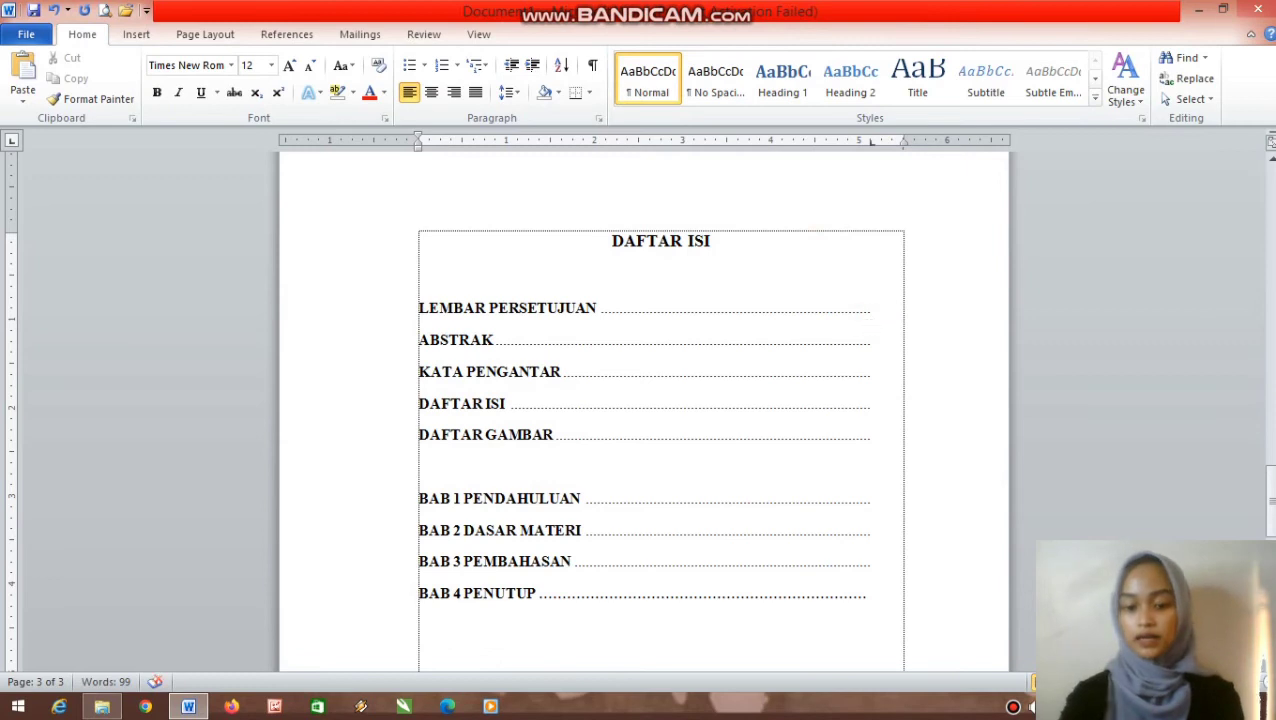
text(1)
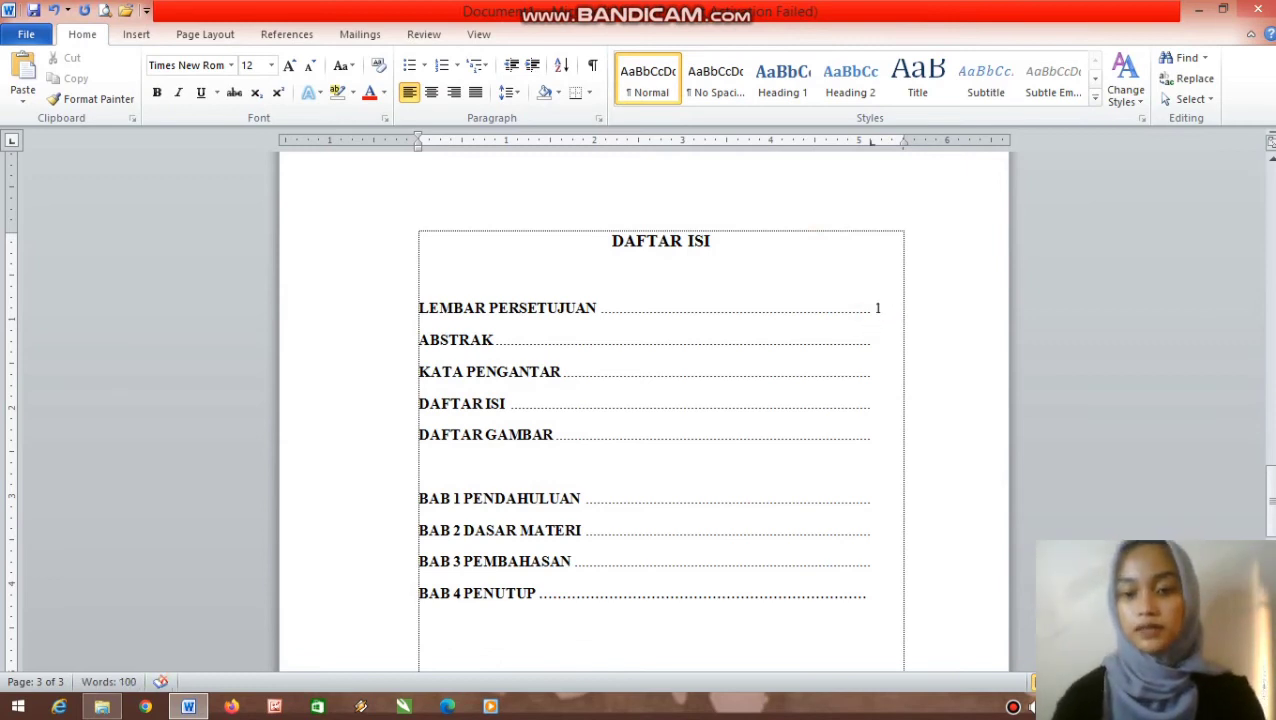
text(2)
key(Down)
text(3)
key(Down)
text(4)
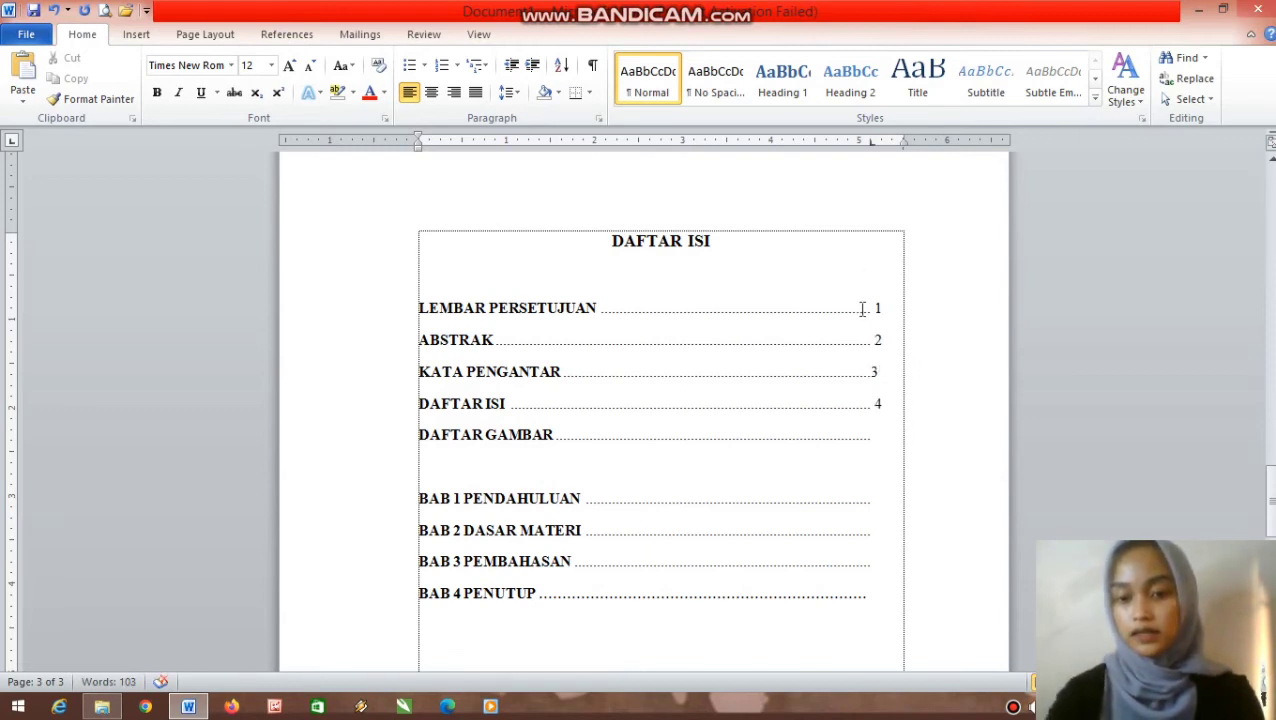
click(871, 382)
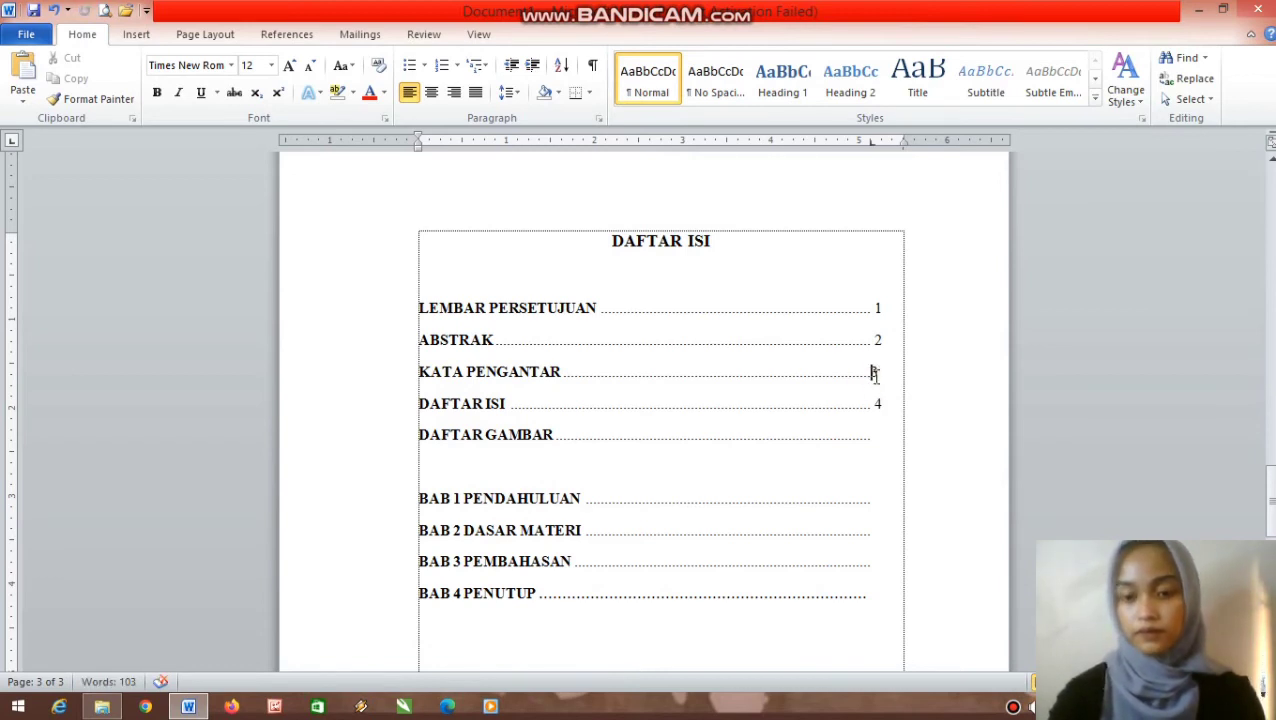
scroll(876, 389, down, 2)
scroll(876, 389, down, 1)
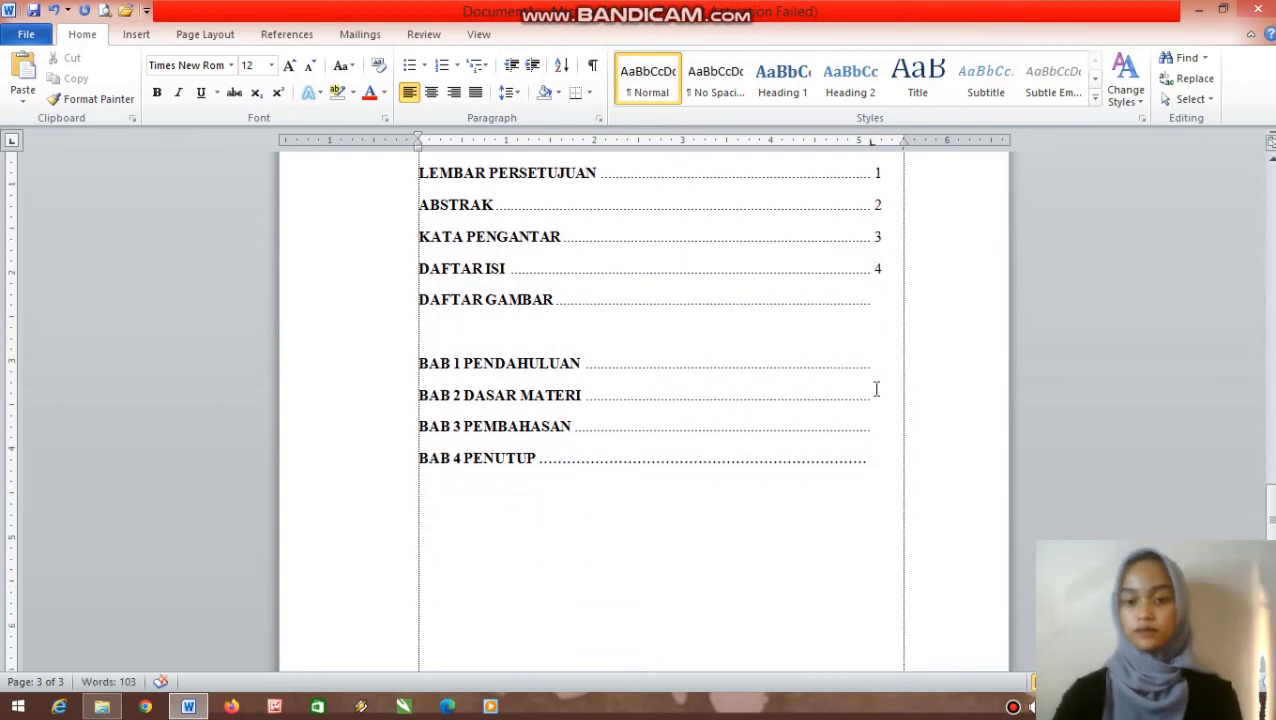
scroll(874, 387, up, 2)
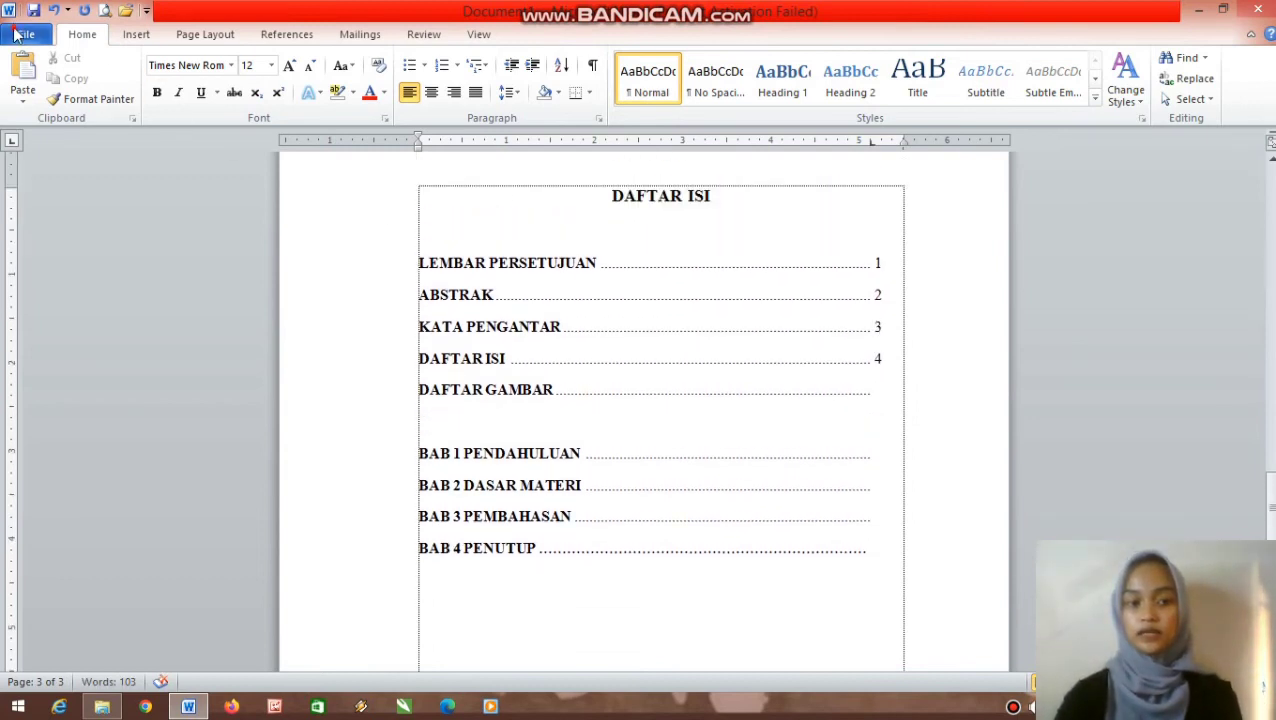
click(16, 35)
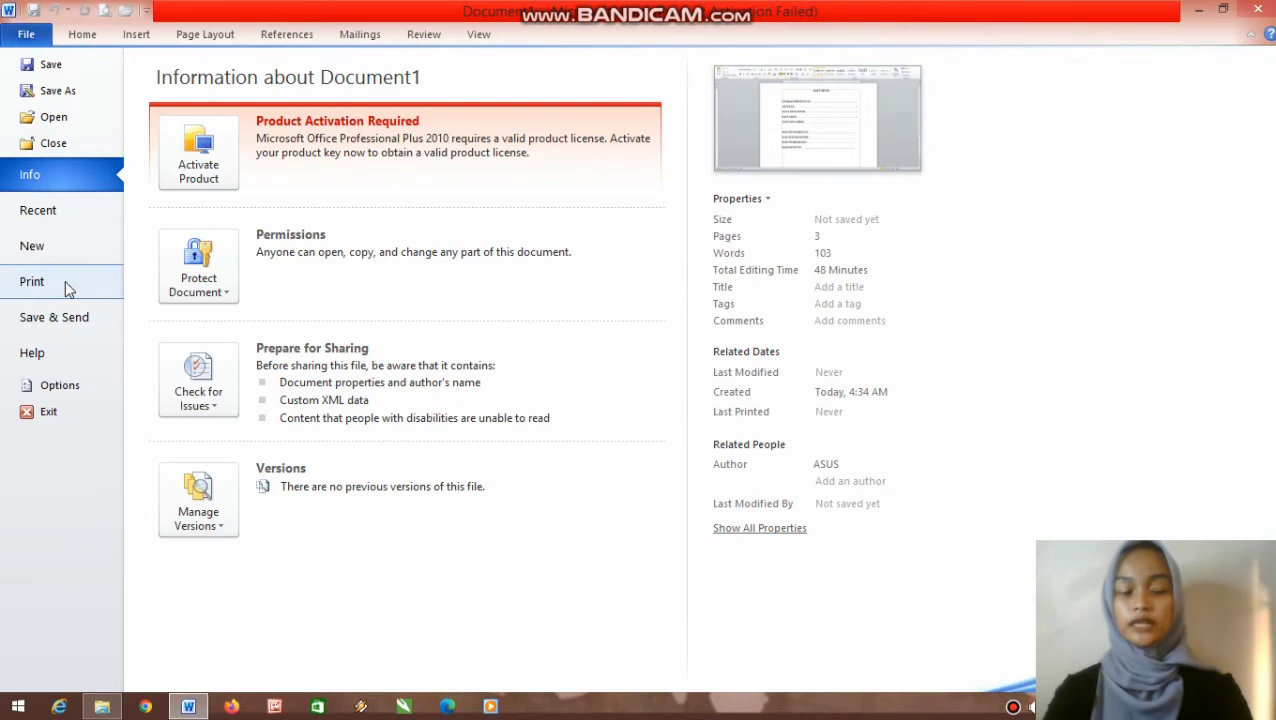
click(63, 282)
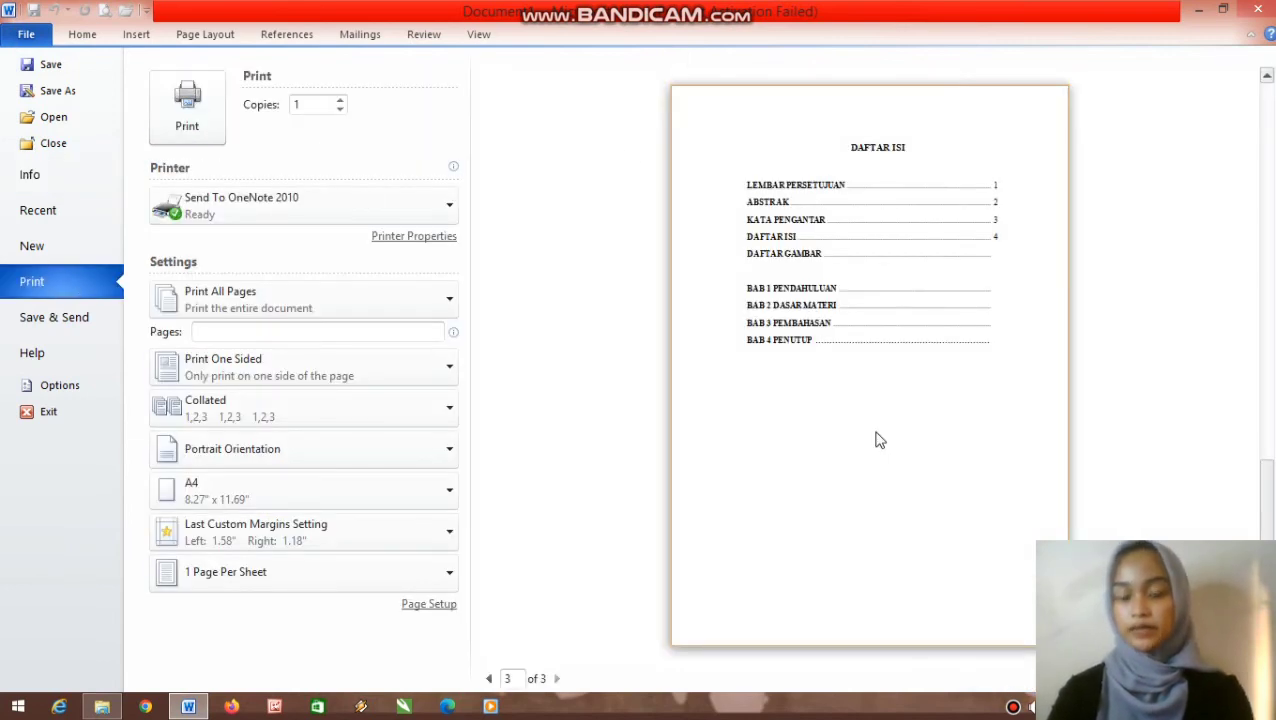
click(26, 34)
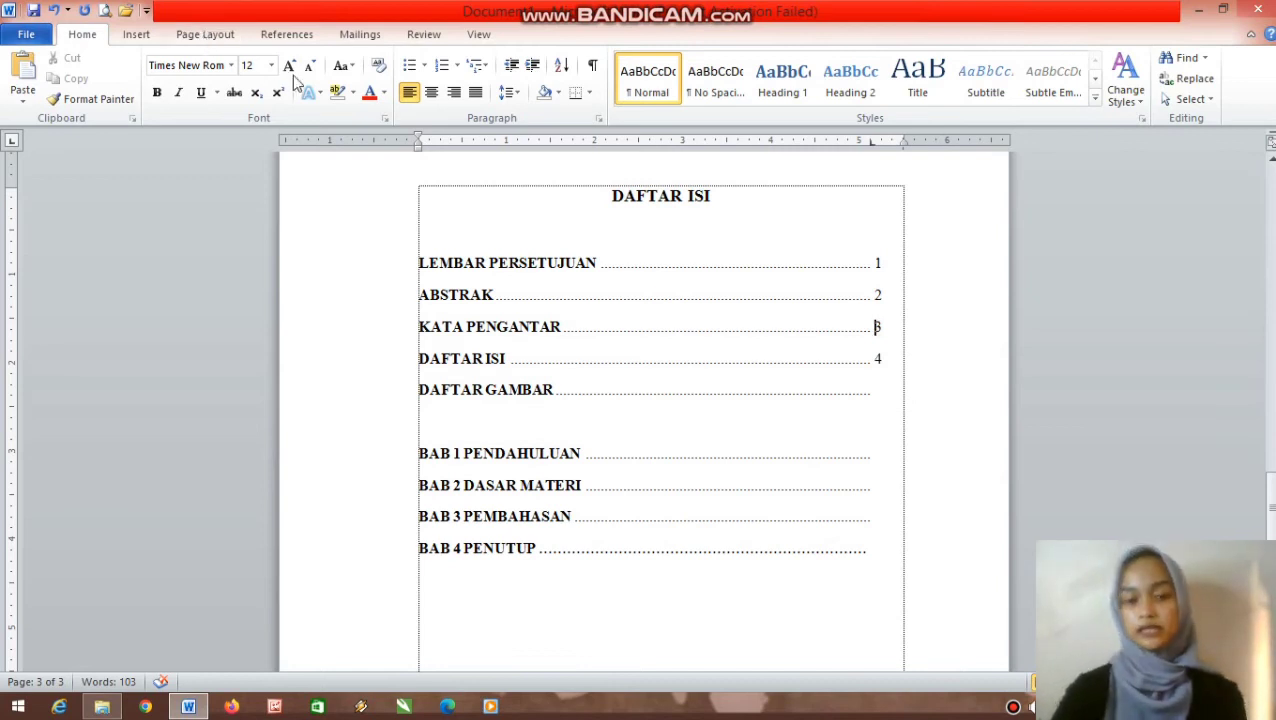
- Open the References Table of Contents gallery and close it without choosing a style
click(140, 34)
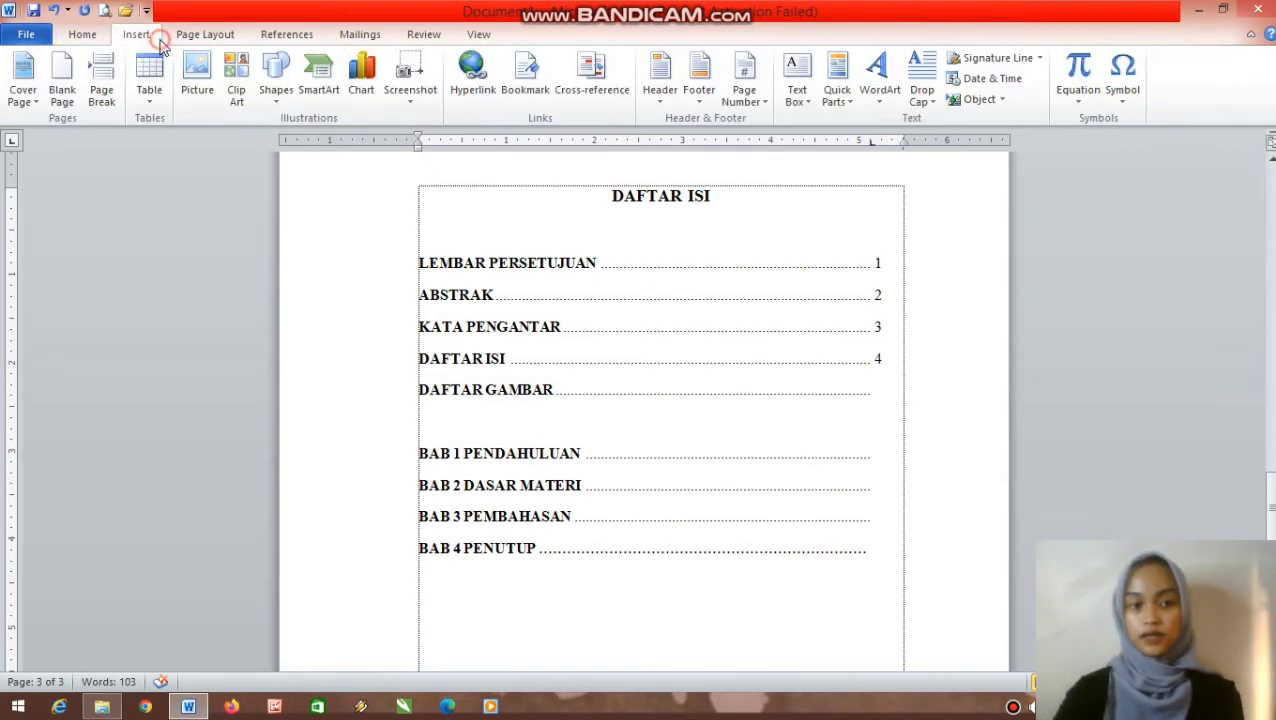
click(85, 35)
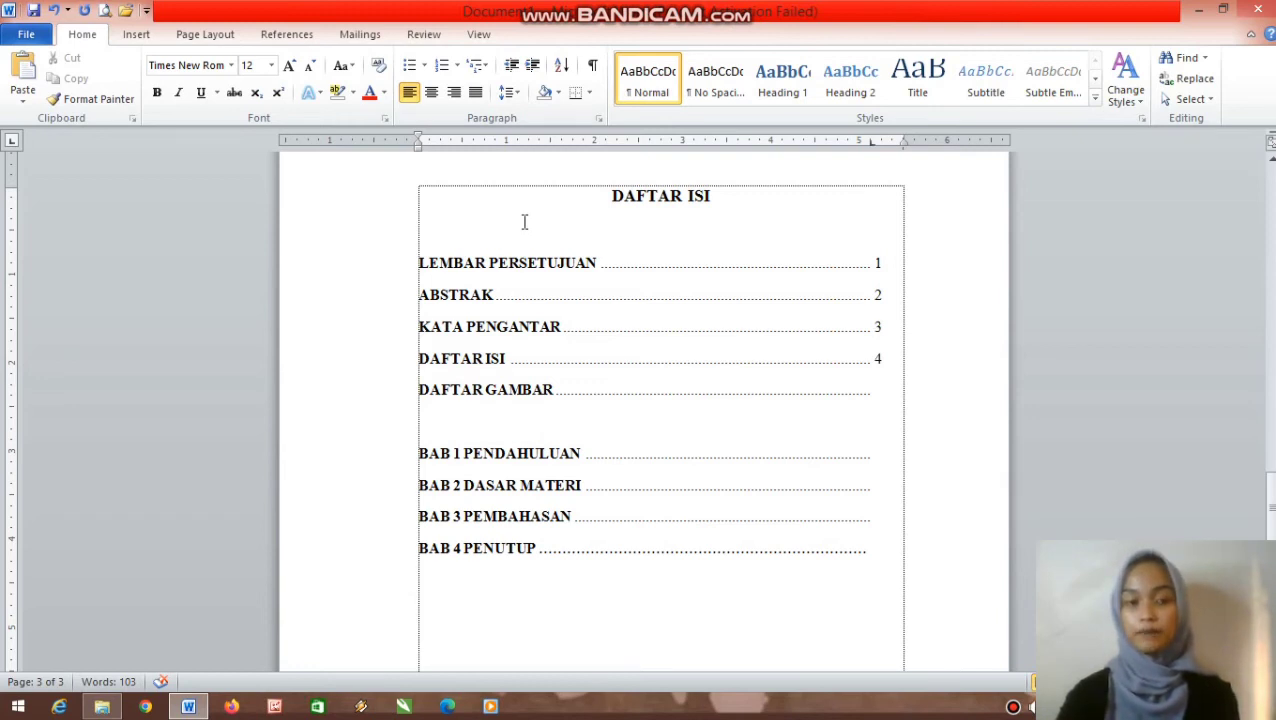
click(312, 34)
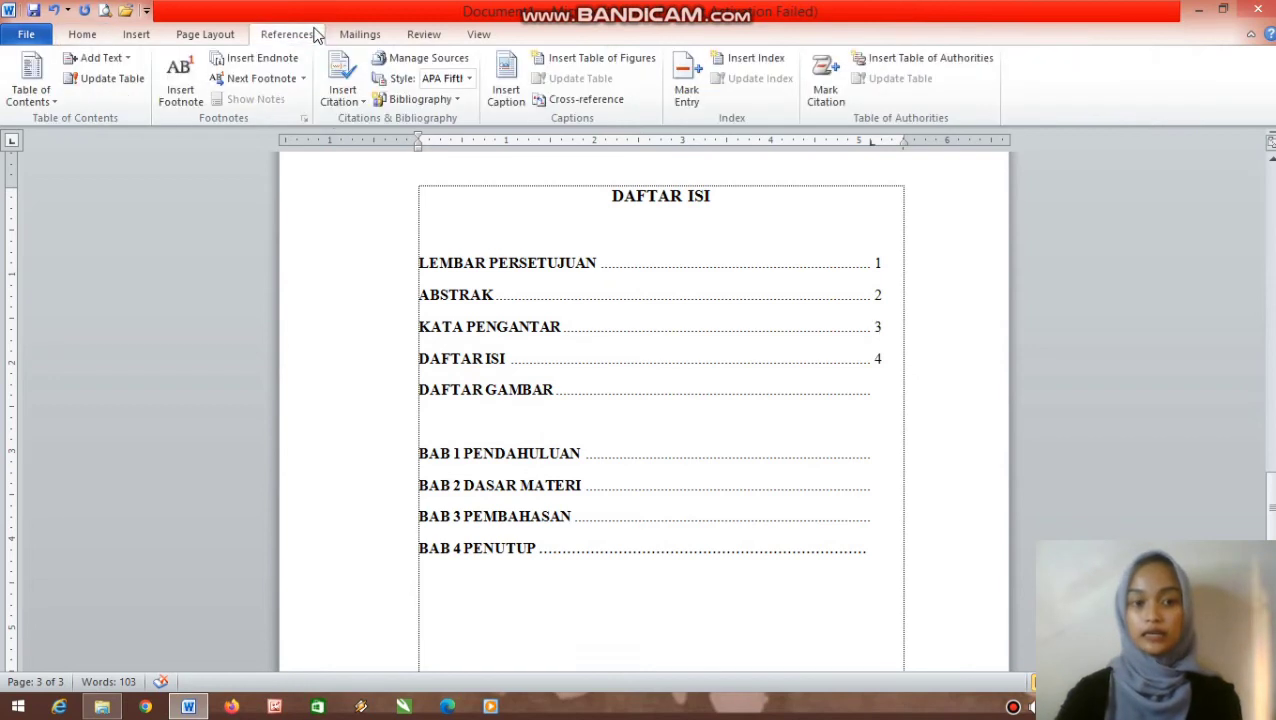
click(24, 92)
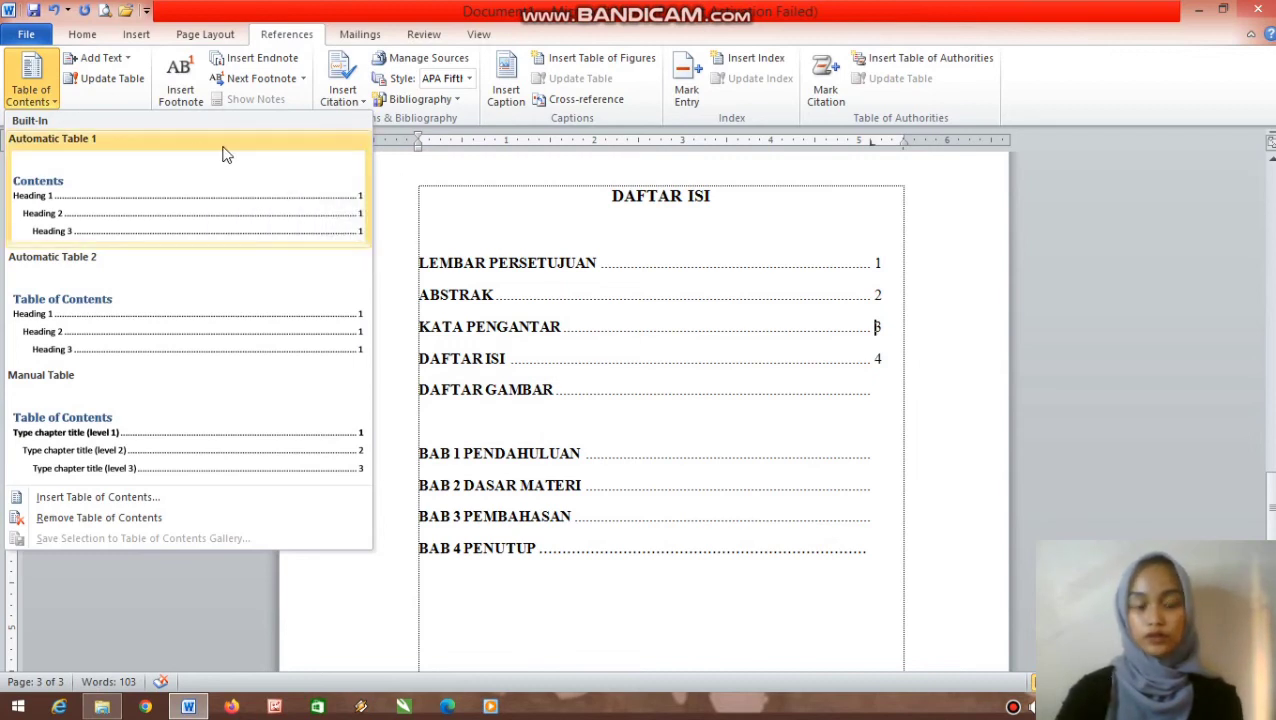
click(745, 359)
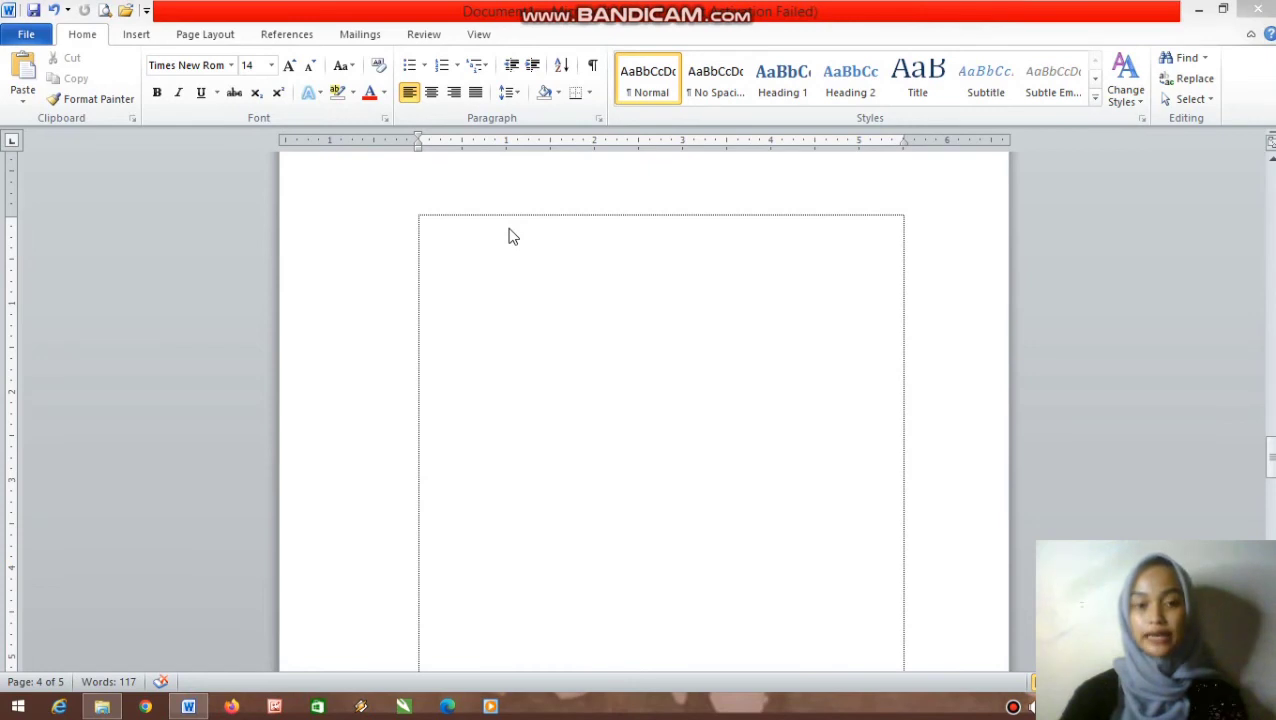
- Paste the paragraph onto blank page 4 and copy its opening phrase up to 'sistematis'
click(509, 236)
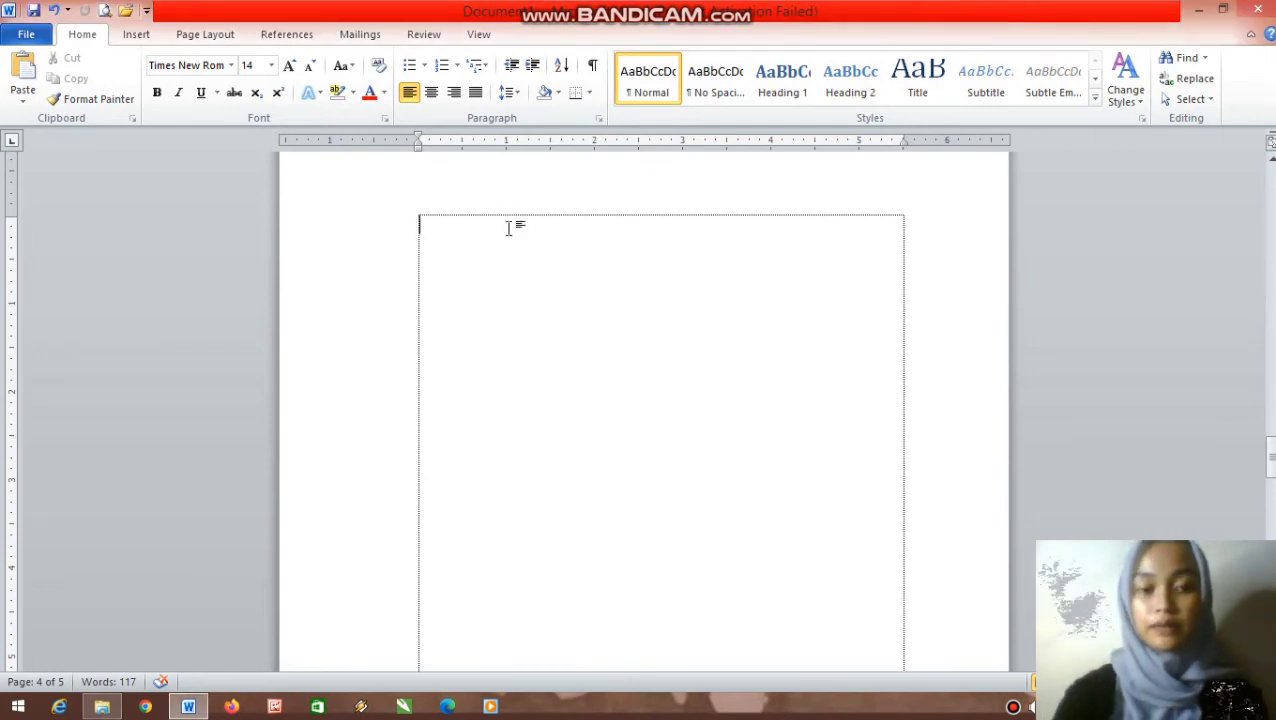
text(proposal adalah rencana kerja yang disusun secara sistematis dan terperinci untuk suatu kegiatan yang bersifat formal. Biasanya, sebelum seseorang melakkan kegiatan, harus menulis proposal terlebih dahulu agar kegiatannya menjadi terencana)
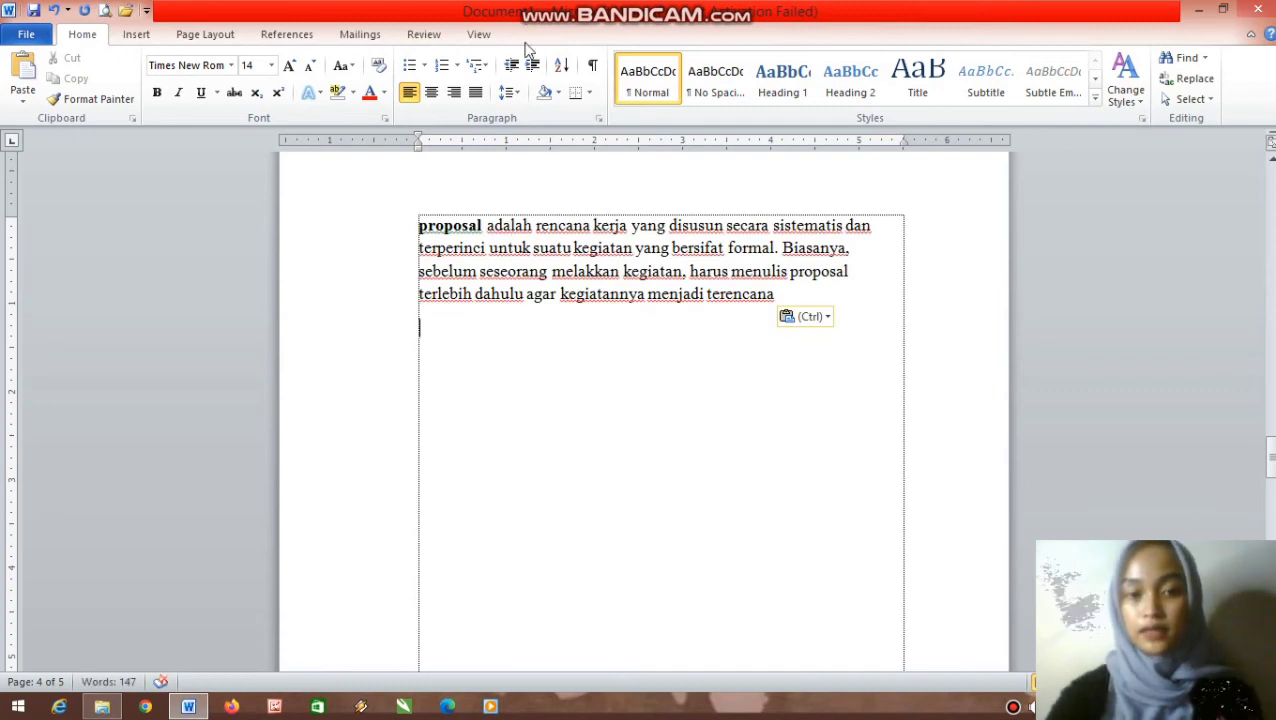
drag(419, 222, 805, 214)
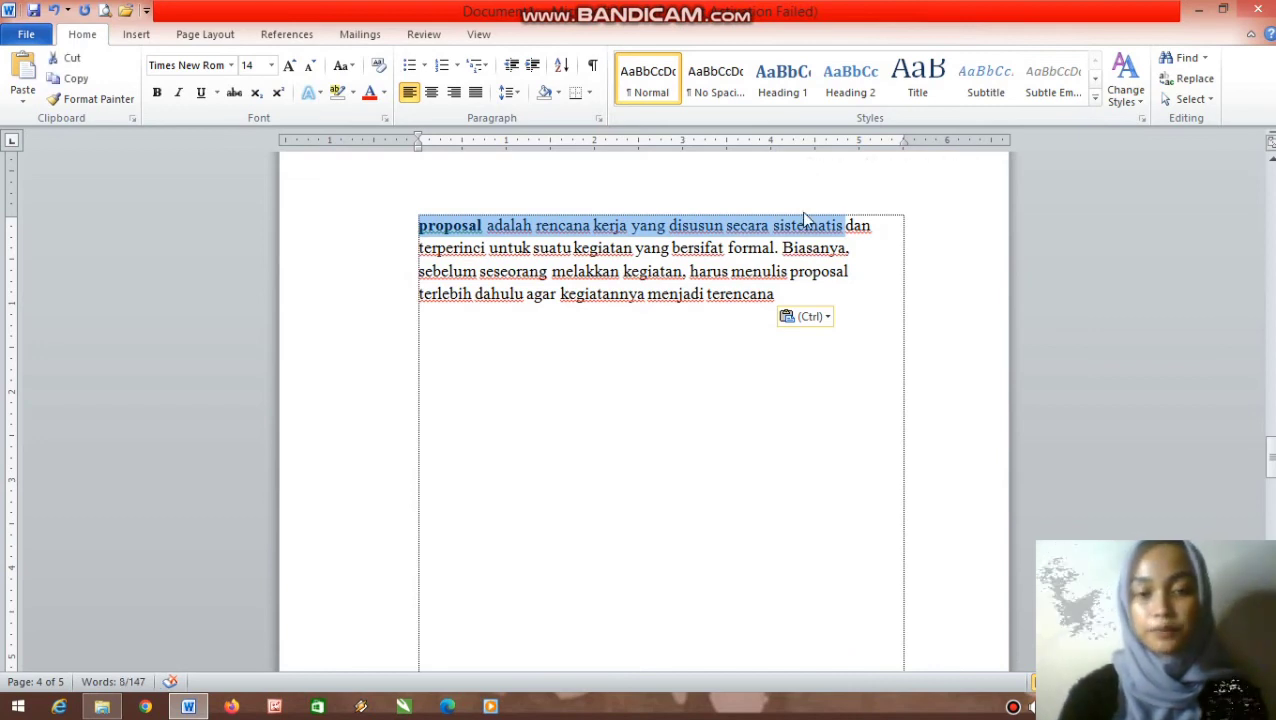
key(ctrl+c)
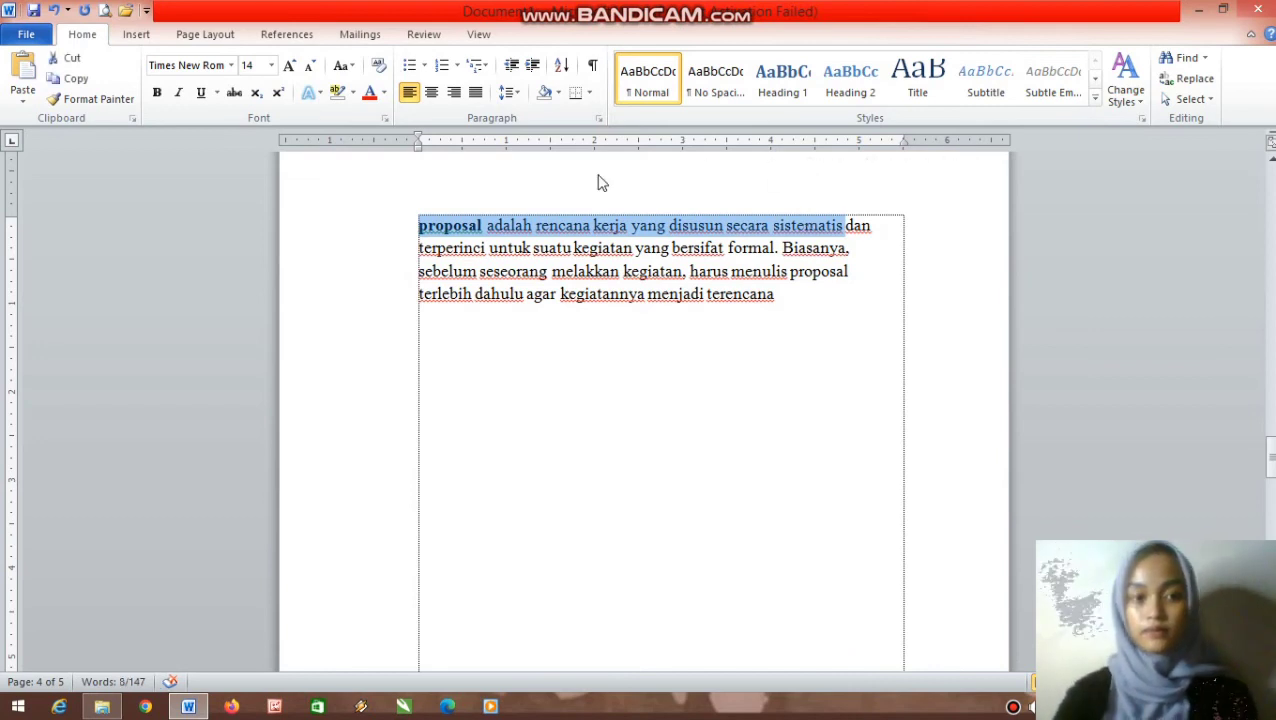
click(281, 42)
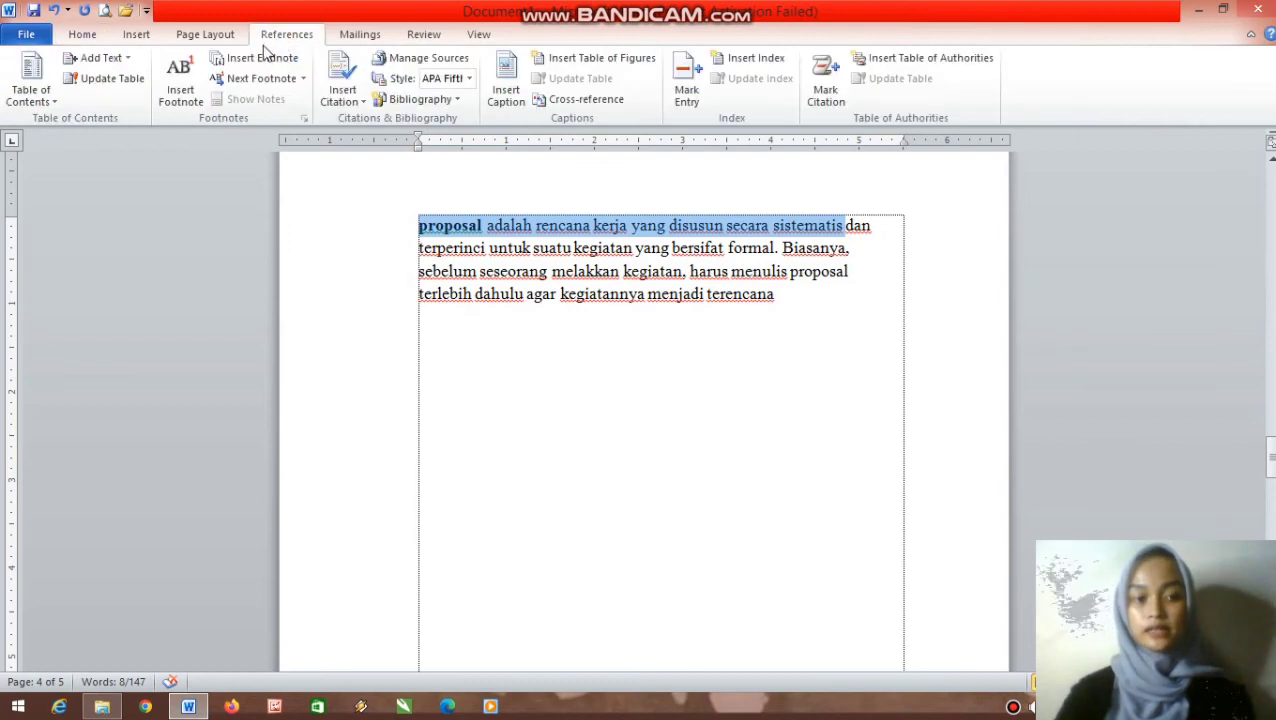
- Insert a footnote reading 'proposal adalah rencana kerja yang disusun secara sistematis' and set it to 10 pt
click(181, 82)
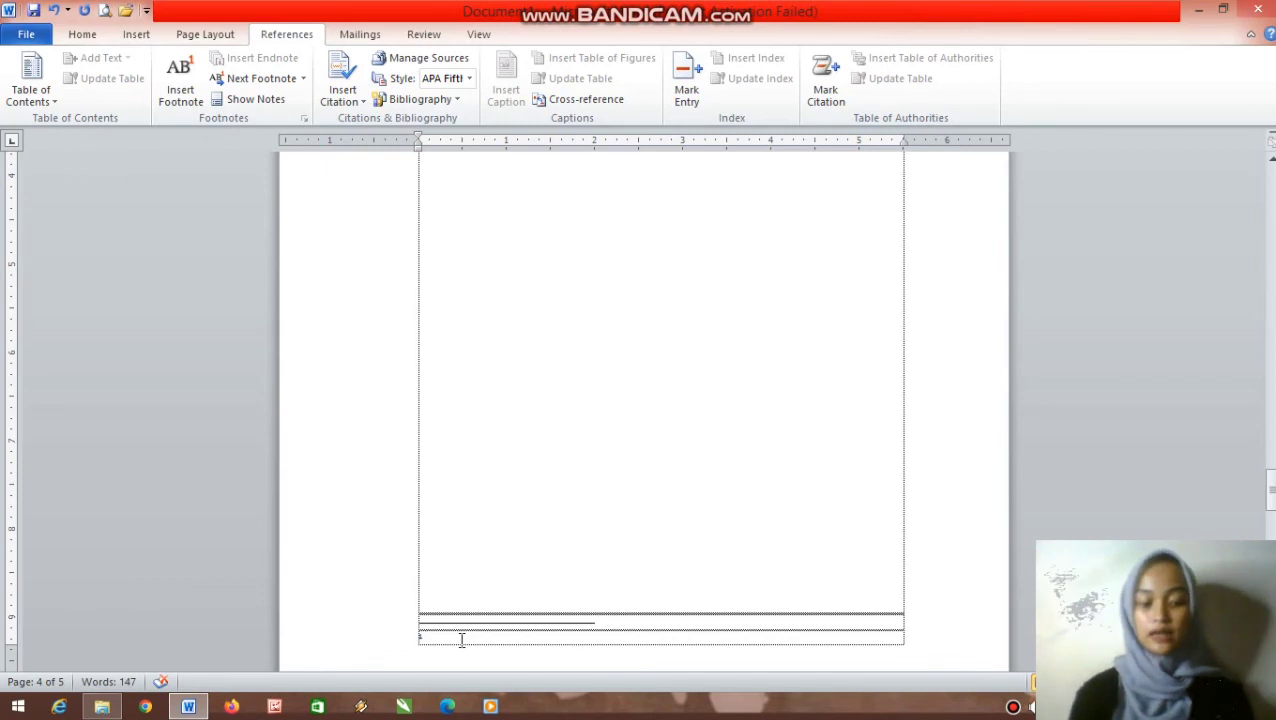
key(ctrl+v)
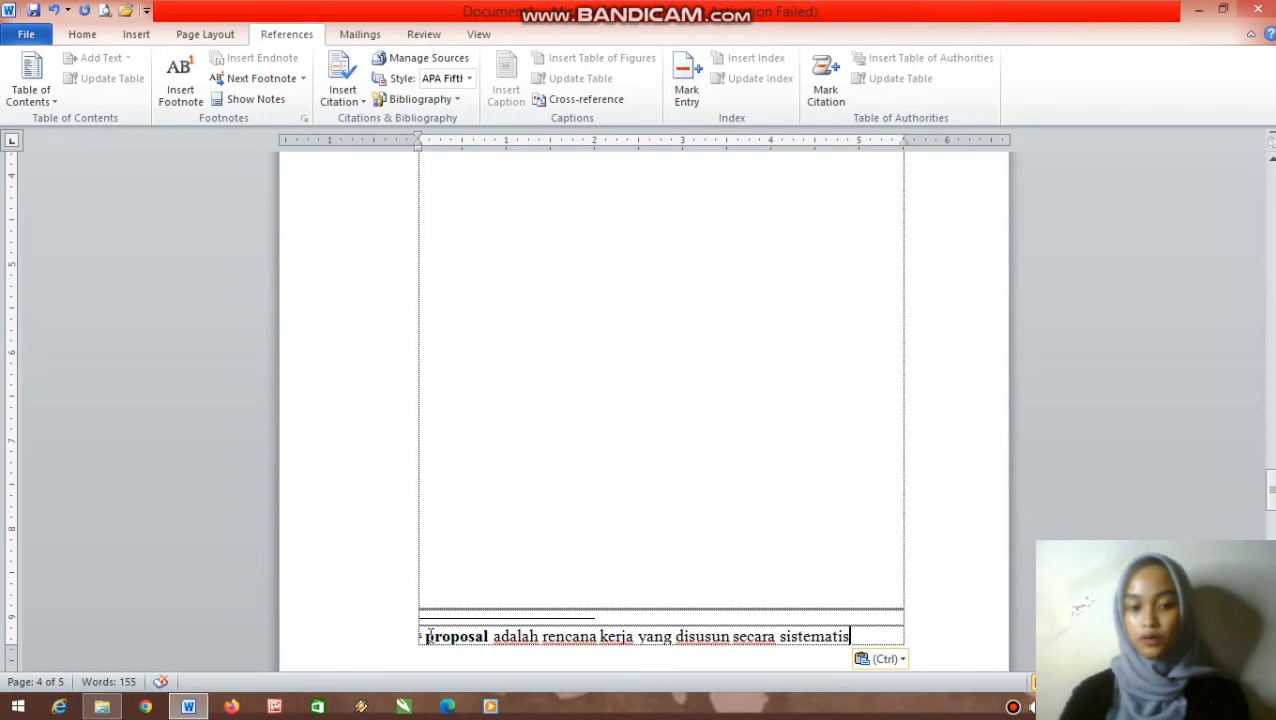
drag(428, 636, 888, 638)
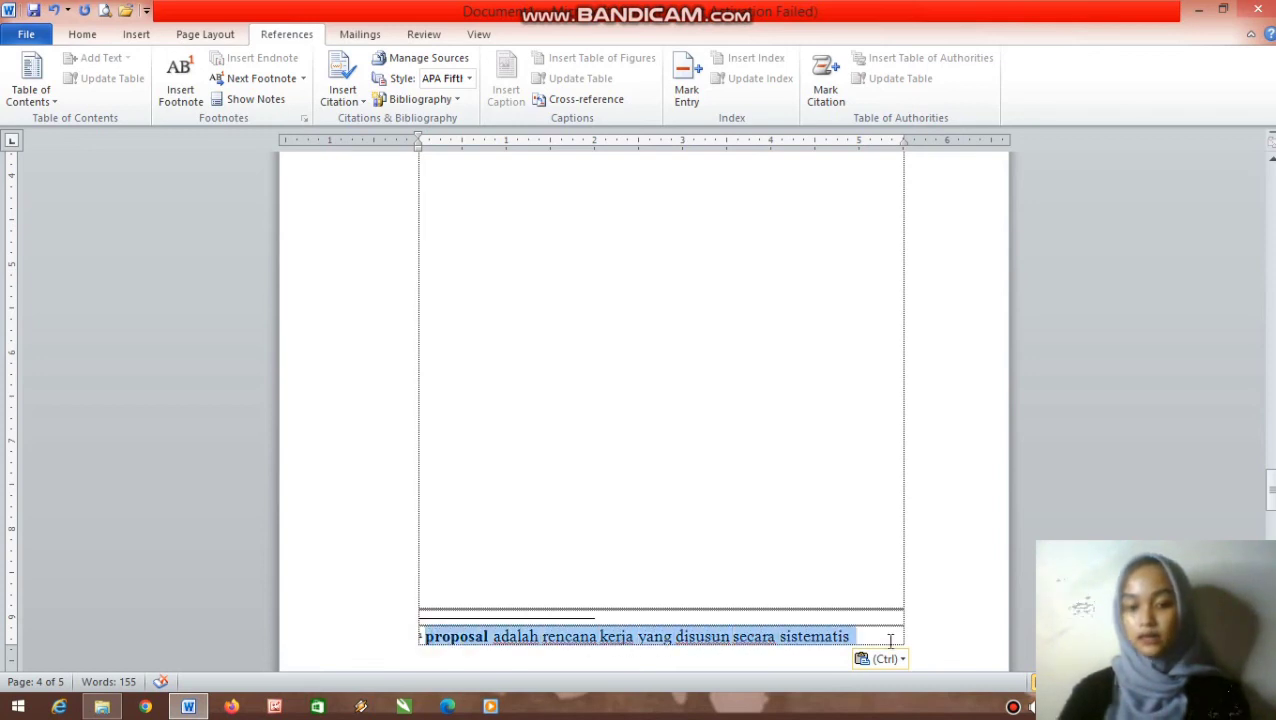
click(82, 34)
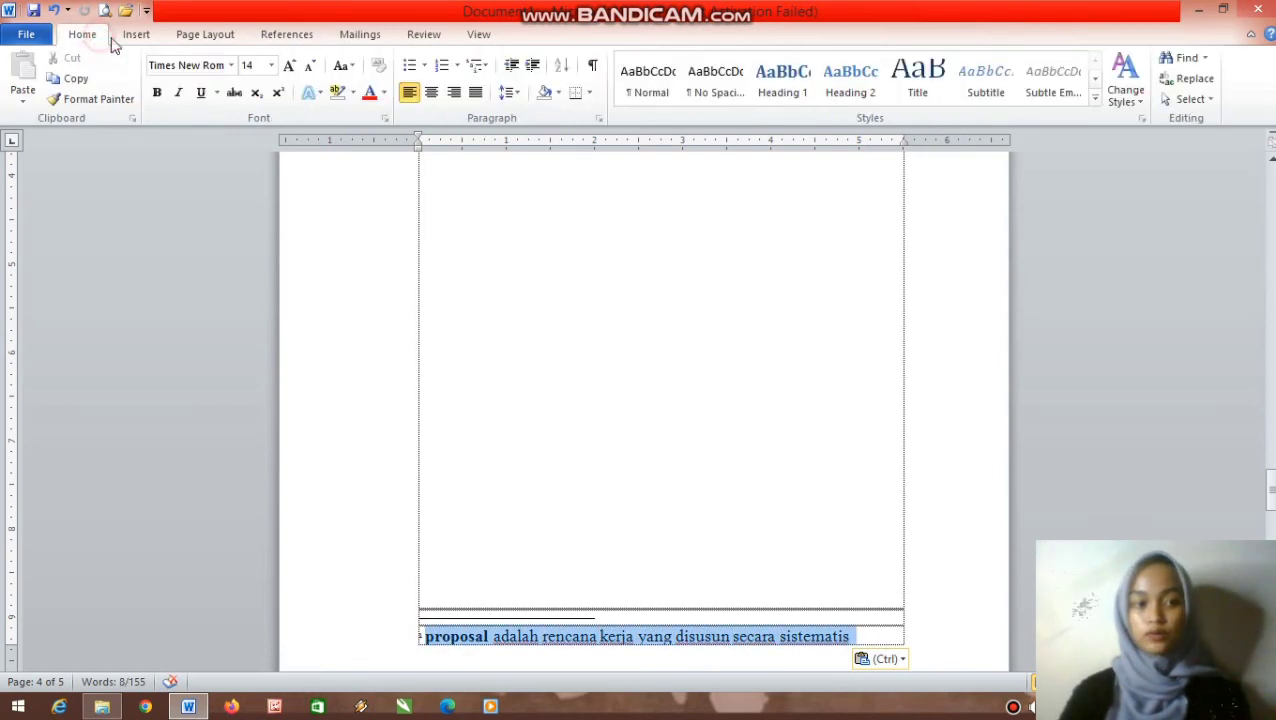
click(271, 66)
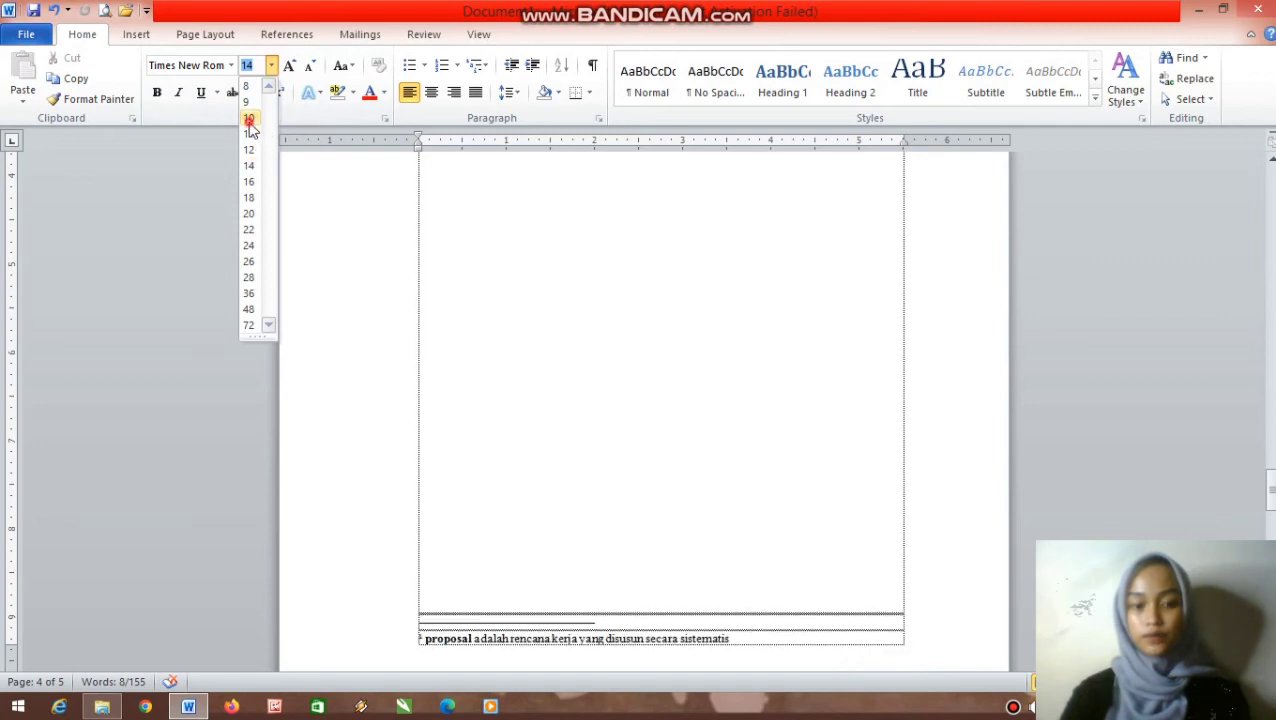
click(249, 121)
click(473, 441)
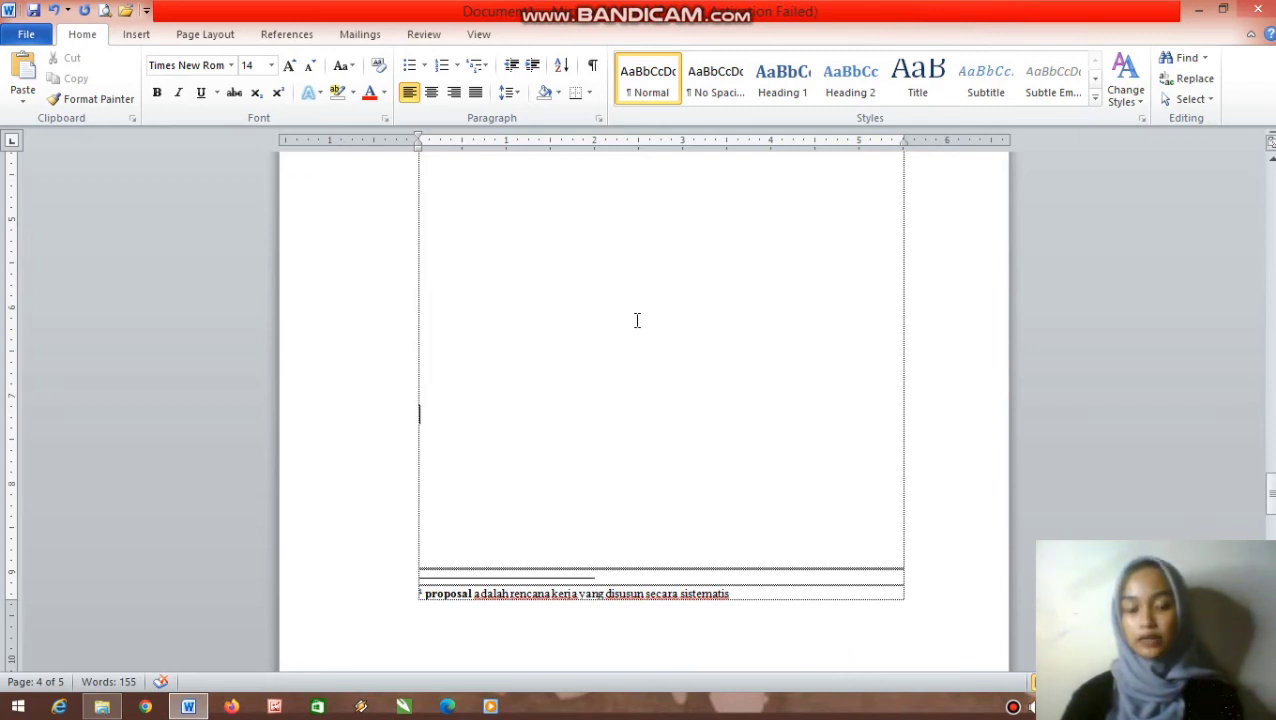
- Insert Plain Number 3 page numbers at the bottom right of the pages
scroll(637, 320, down, 1)
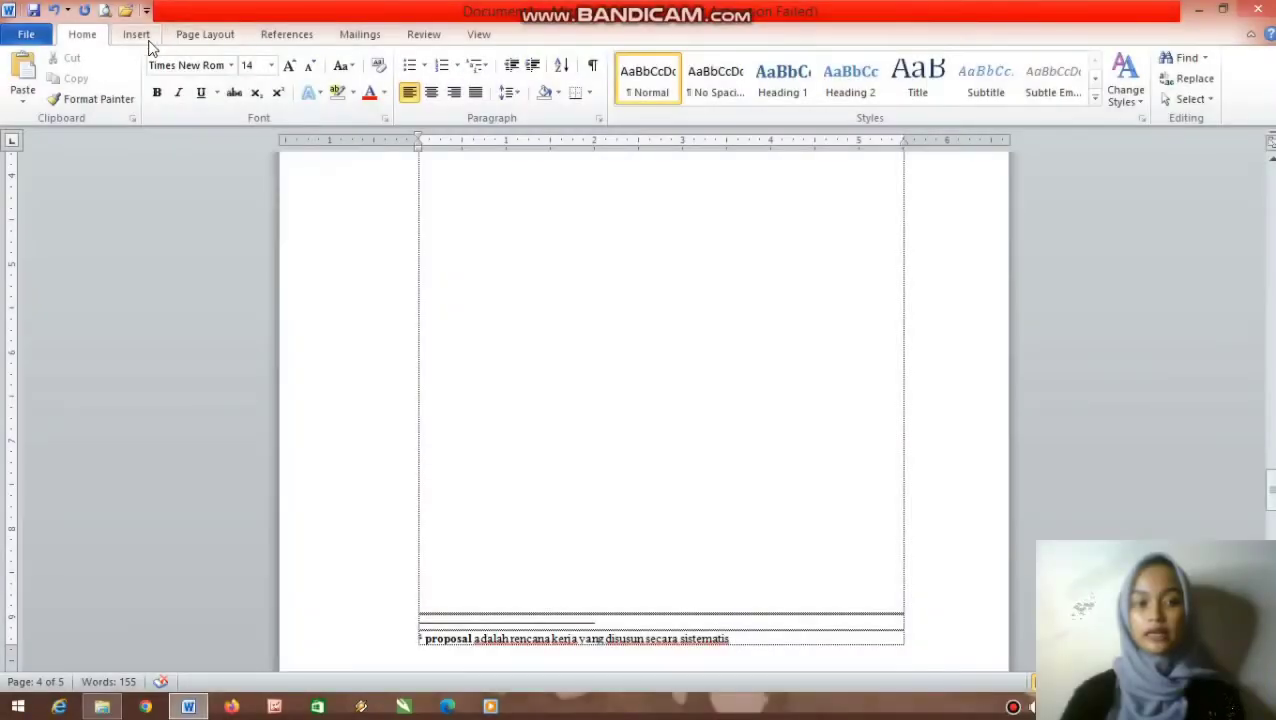
click(145, 38)
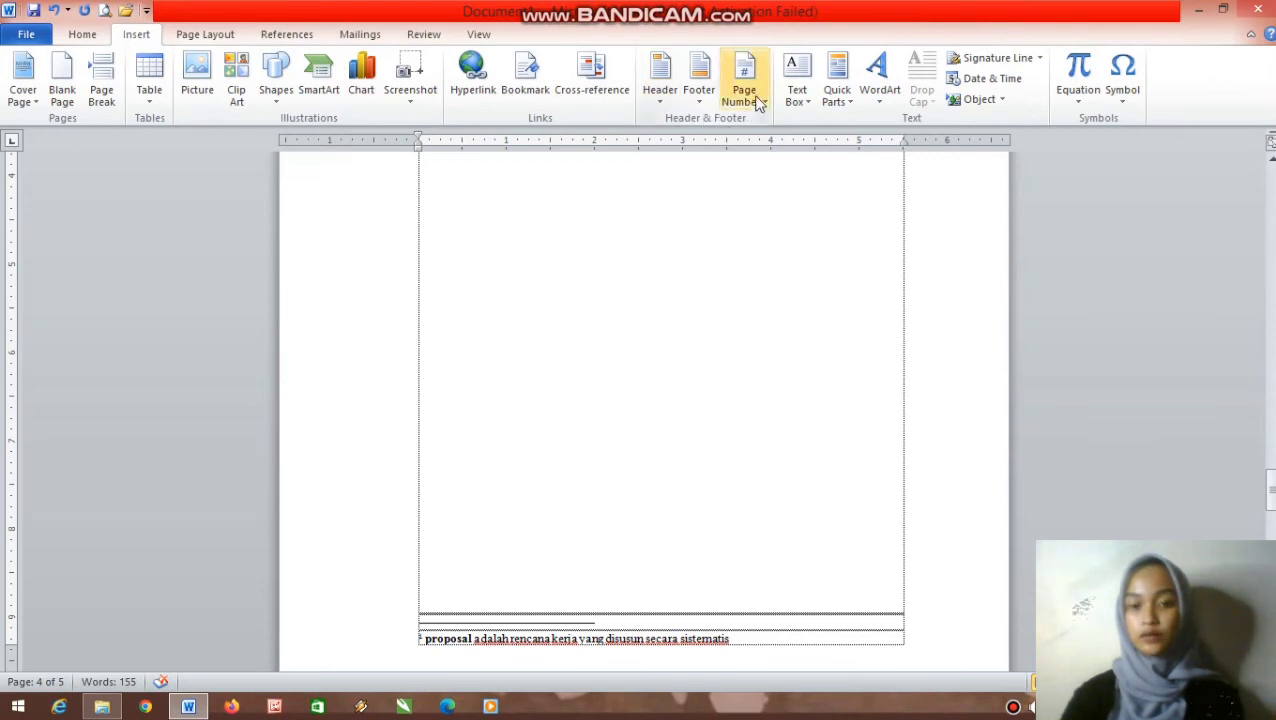
click(756, 100)
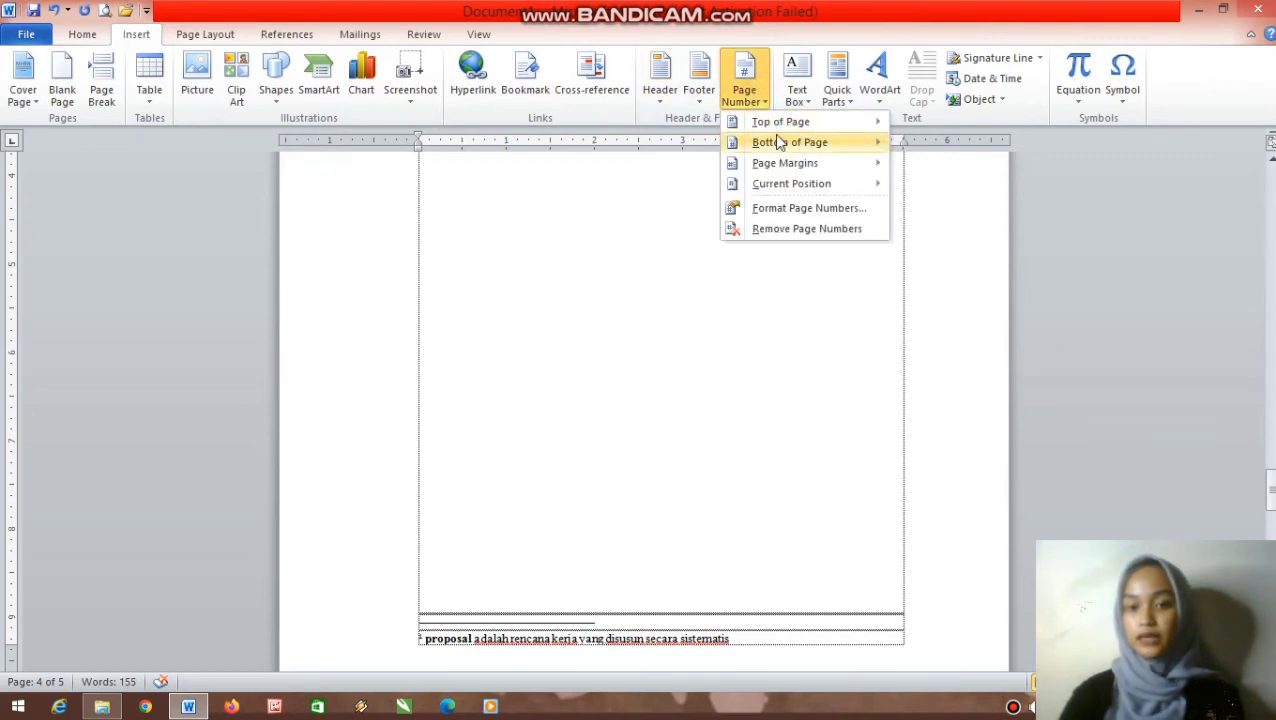
mouse_move(778, 144)
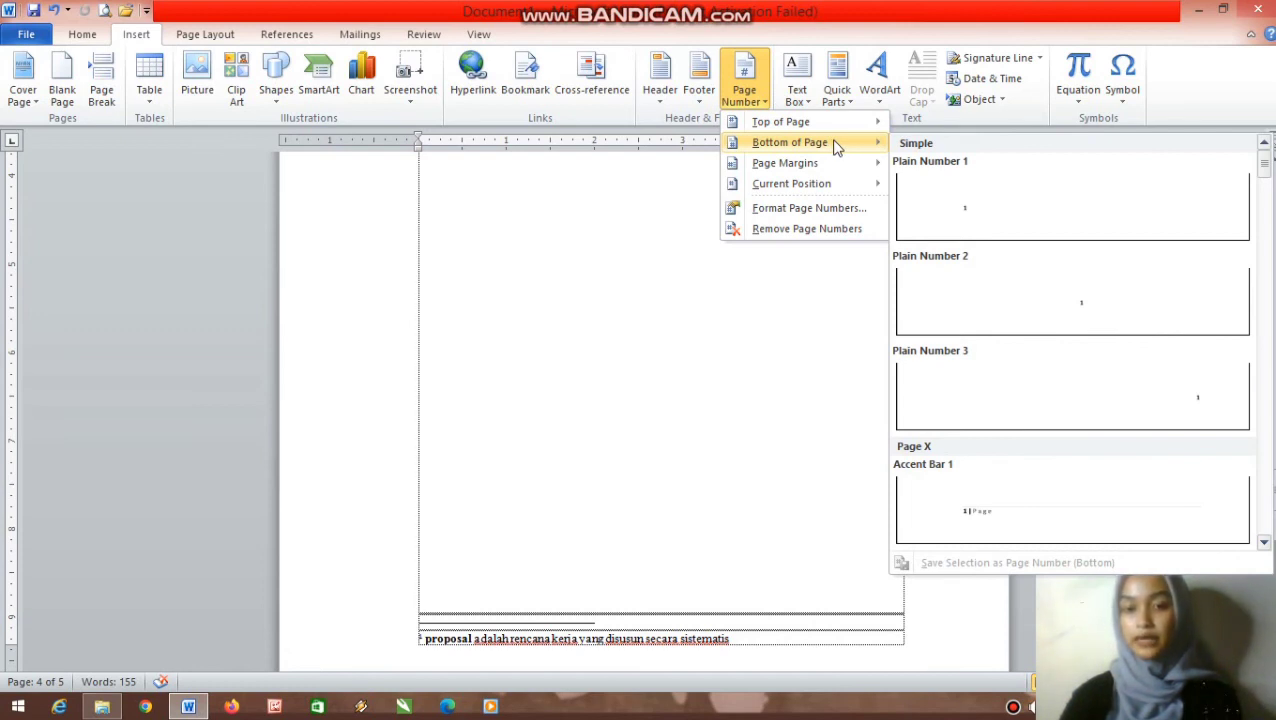
mouse_move(834, 122)
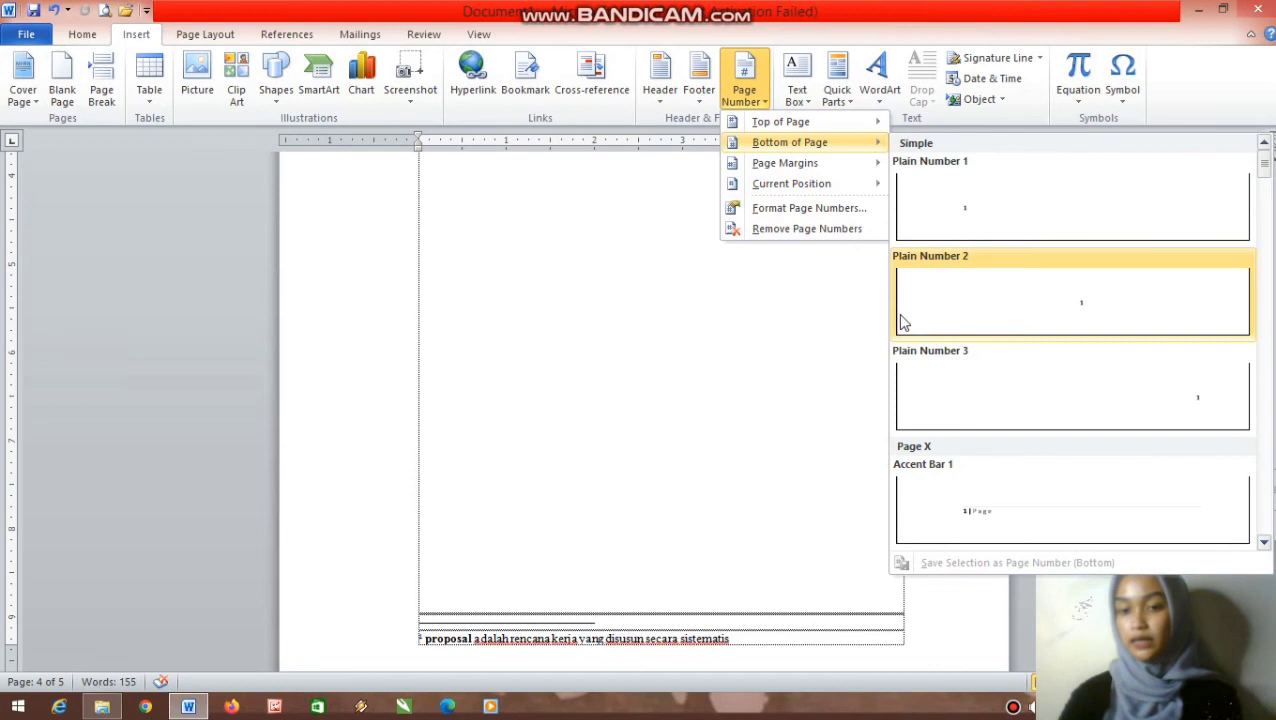
click(1179, 421)
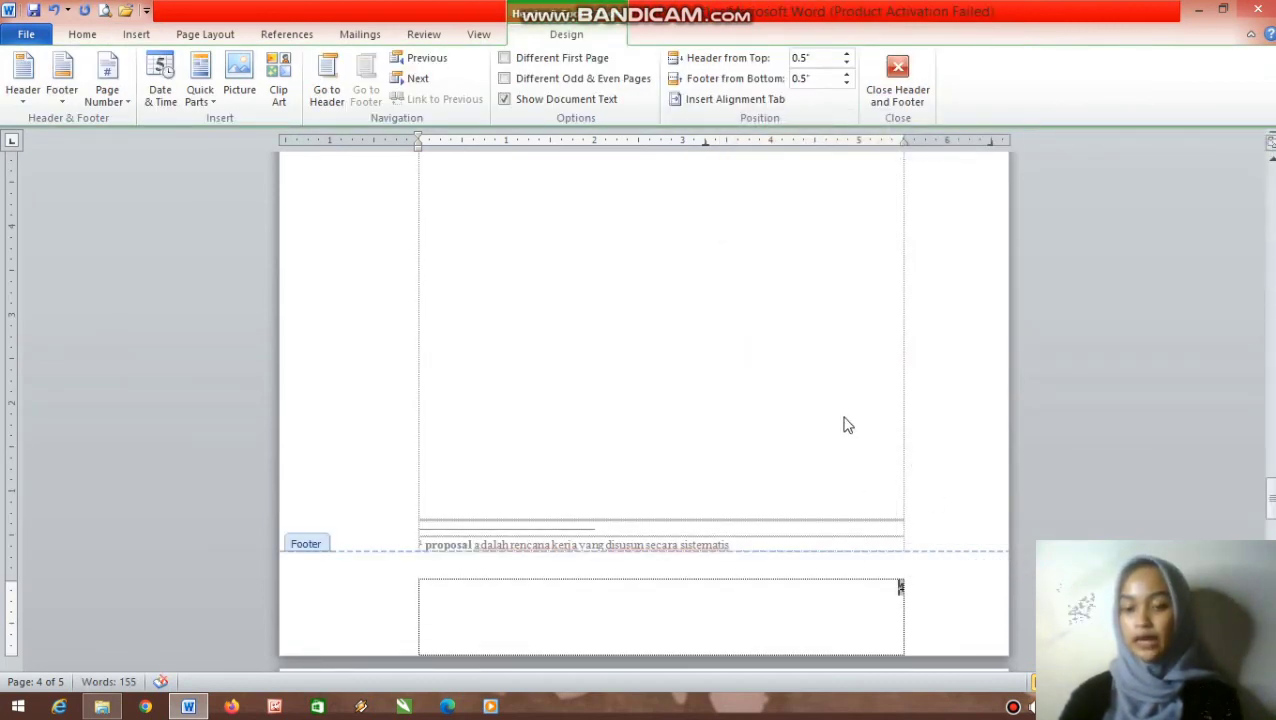
- Enable Different First Page in the cover's footer so the cover shows no page number
scroll(831, 381, down, 3)
scroll(831, 381, up, 20)
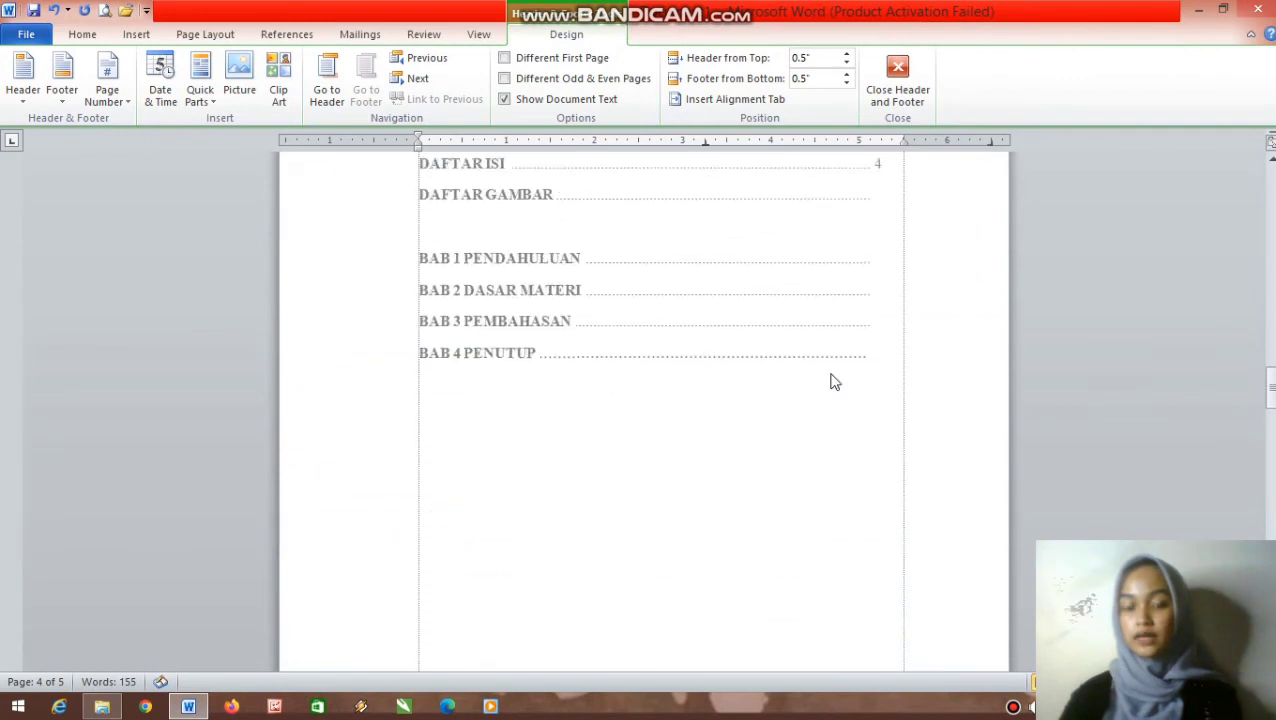
scroll(831, 381, up, 10)
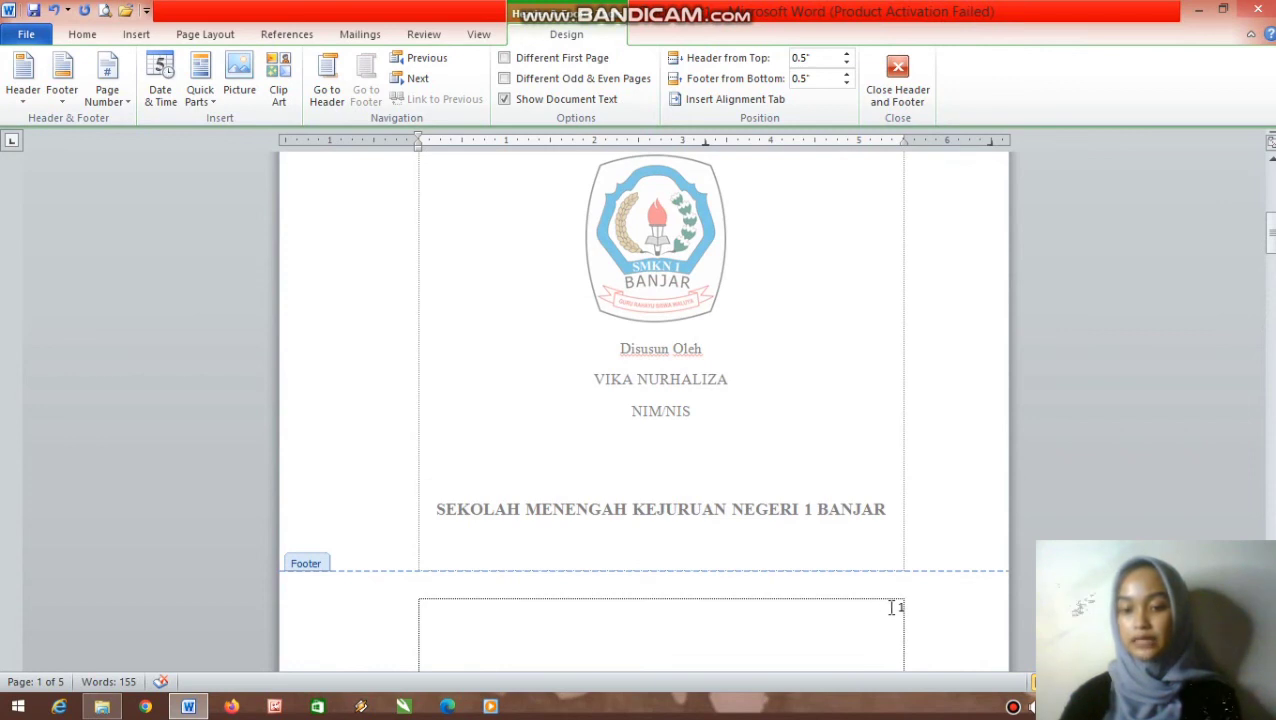
click(898, 609)
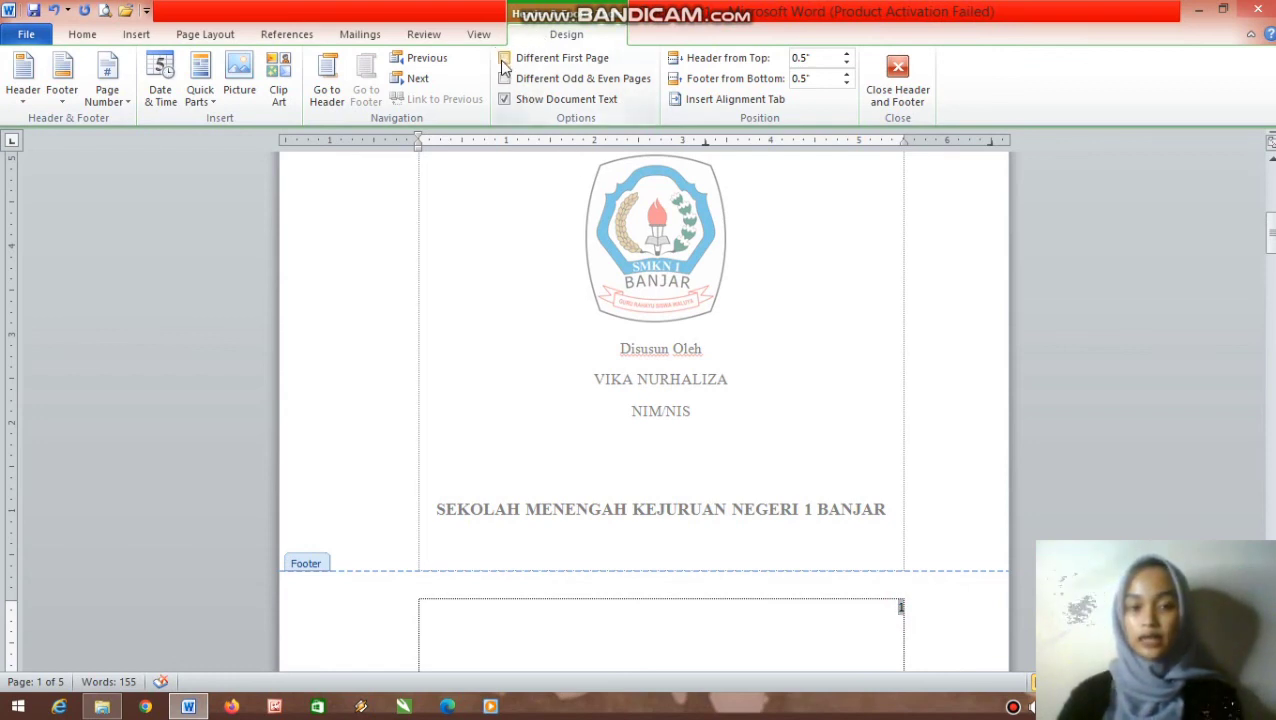
click(505, 60)
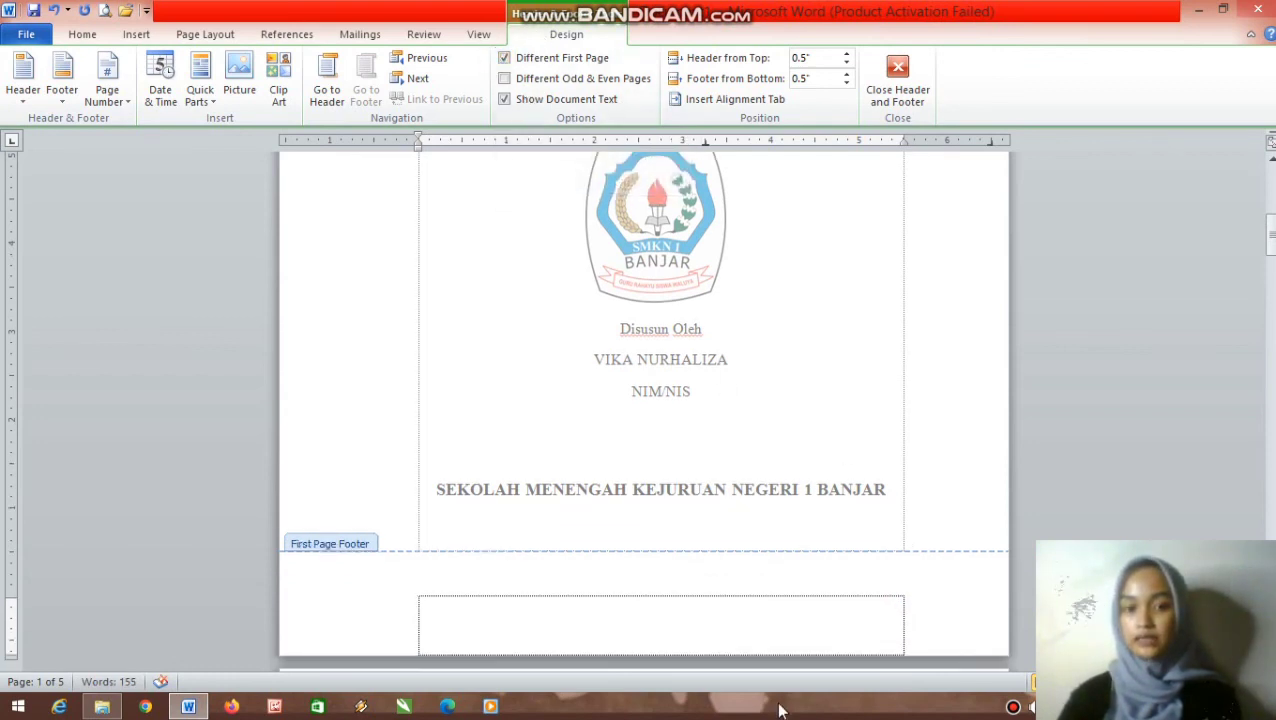
scroll(700, 405, down, 1)
scroll(700, 405, up, 4)
scroll(703, 405, down, 1)
scroll(703, 405, down, 20)
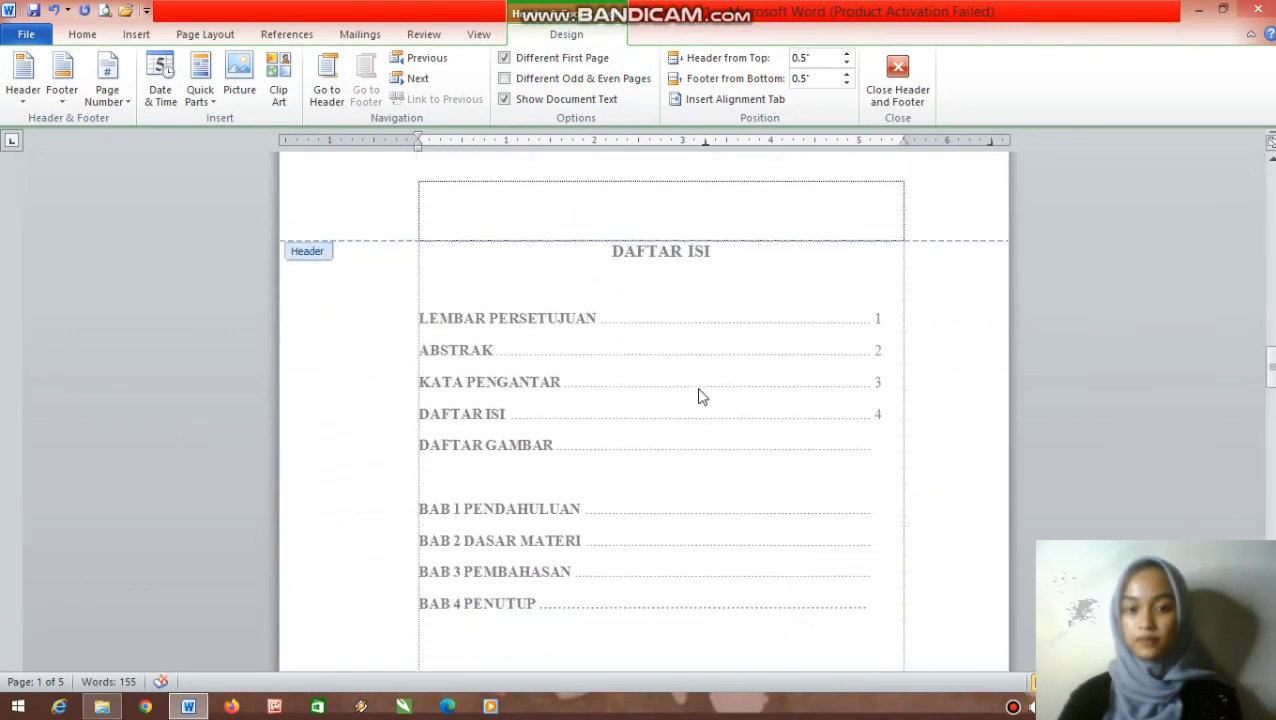